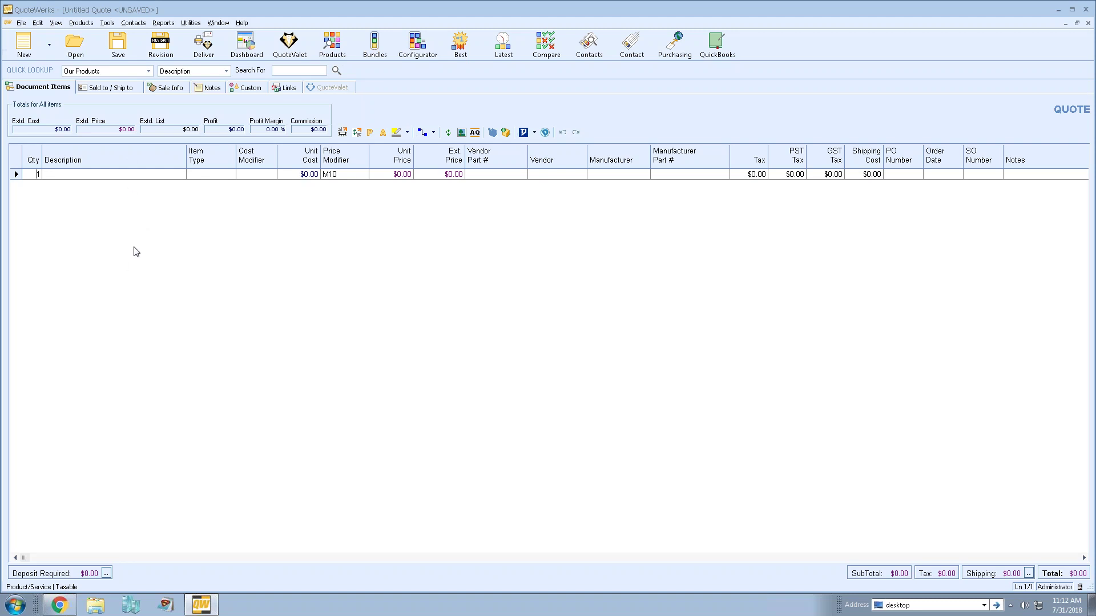
- Show the new quote's Sold to / Ship to page with empty Sold to, Ship to and Bill to fields
left_click(47, 89)
left_click(113, 86)
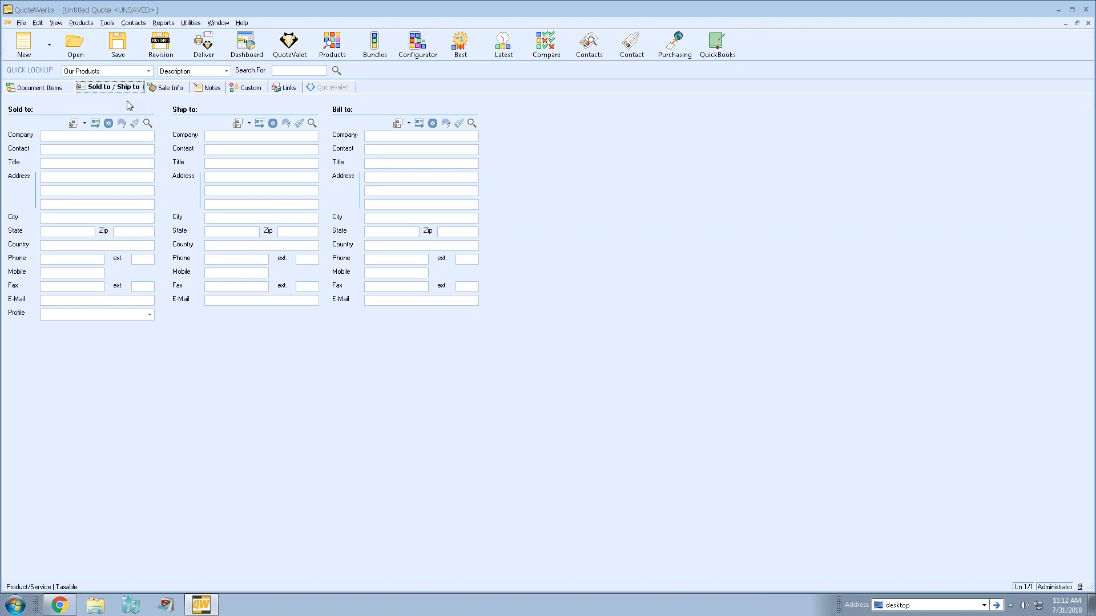
- Search contacts by Company and set Aspire Technologies as the Sold to contact
left_click(148, 125)
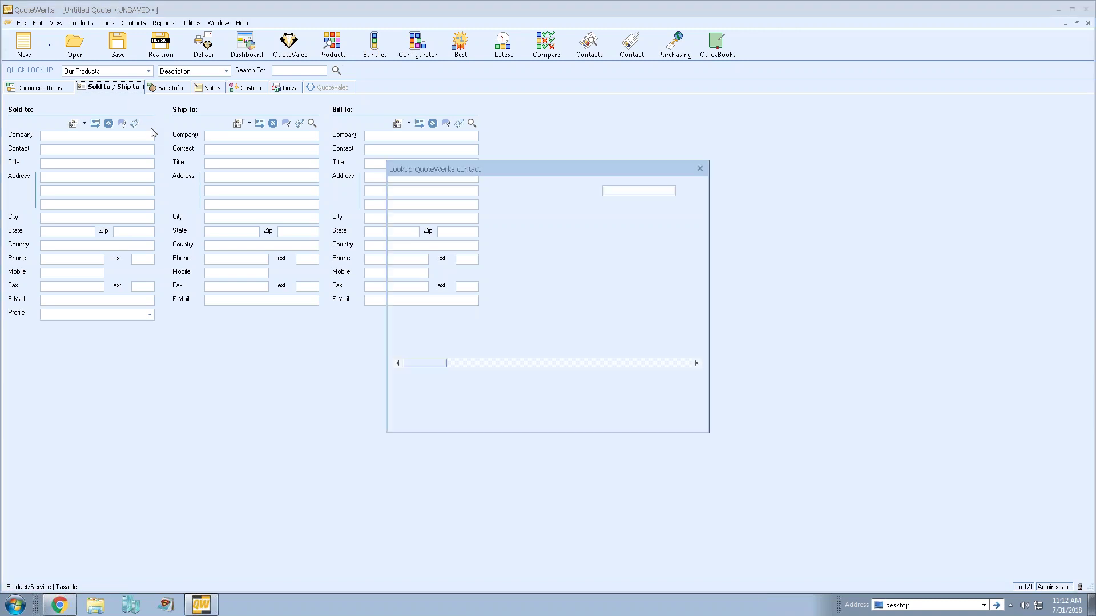
left_click_drag(552, 167, 695, 112)
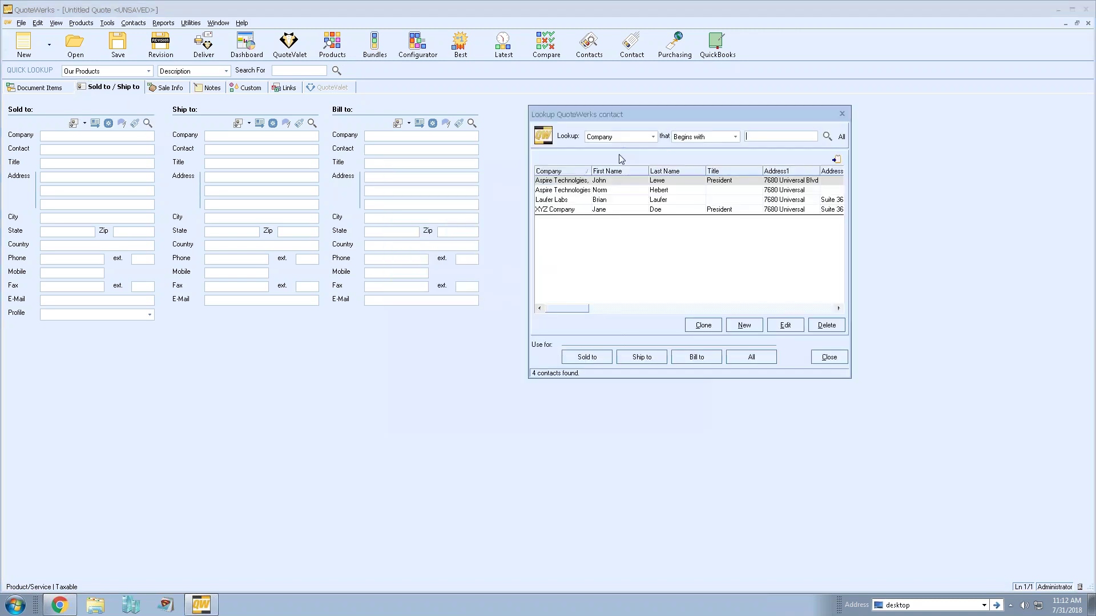
left_click(646, 139)
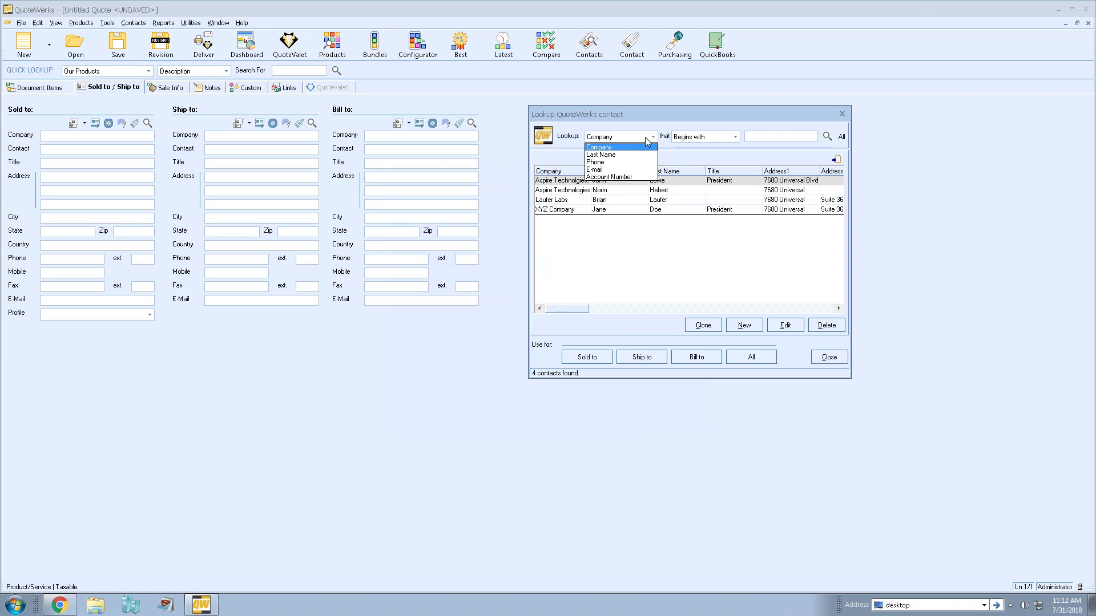
left_click(645, 138)
left_click(645, 138)
left_click(616, 147)
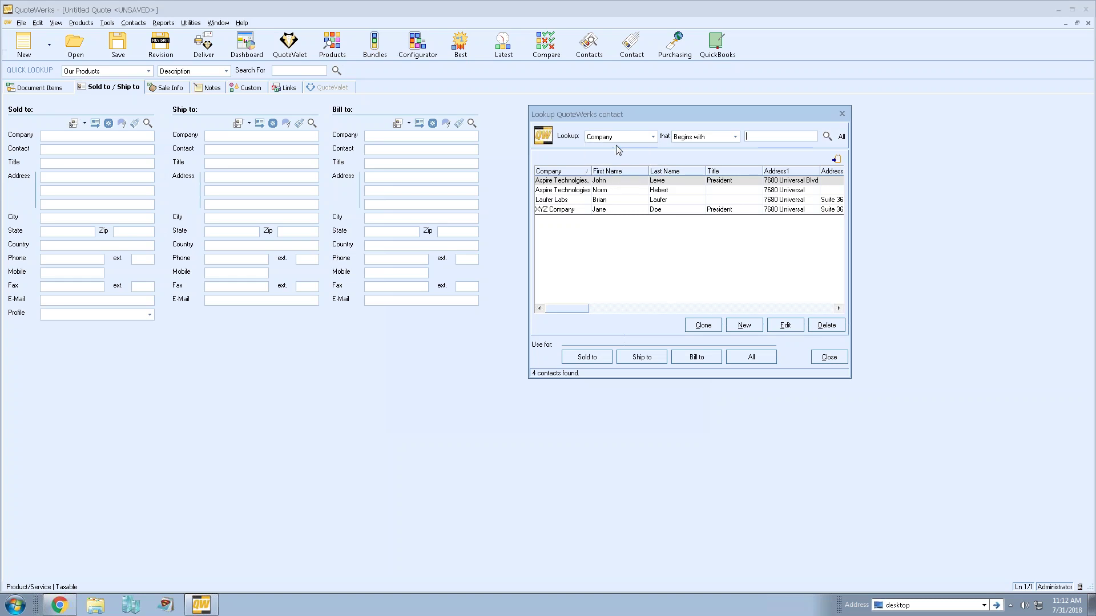
left_click(625, 182)
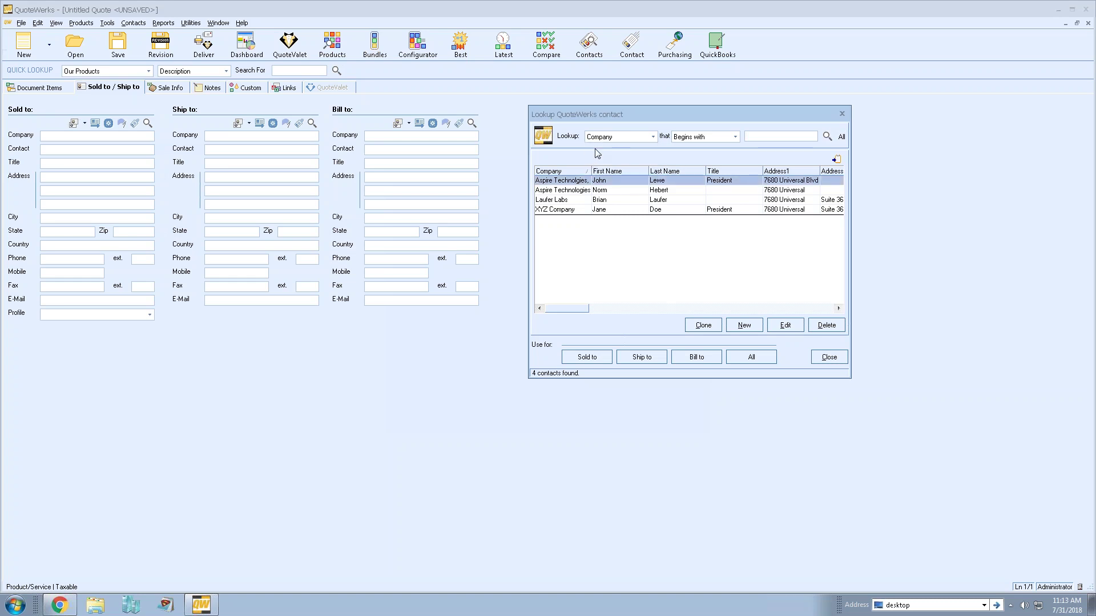
left_click(593, 360)
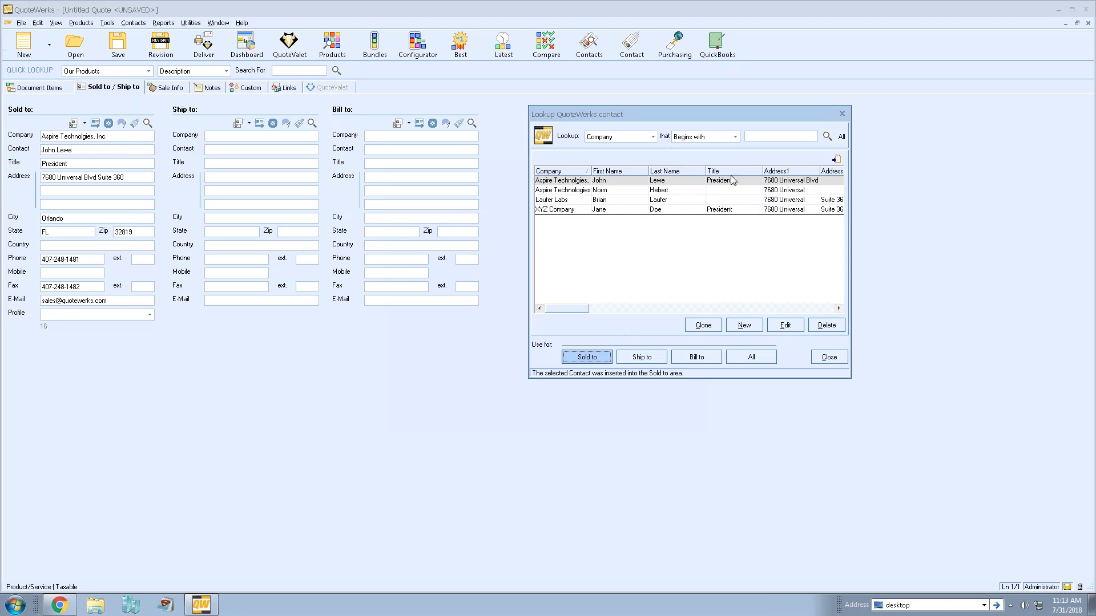
- Apply the XYZ Company contact to the shipping address
left_click(666, 190)
left_click(662, 210)
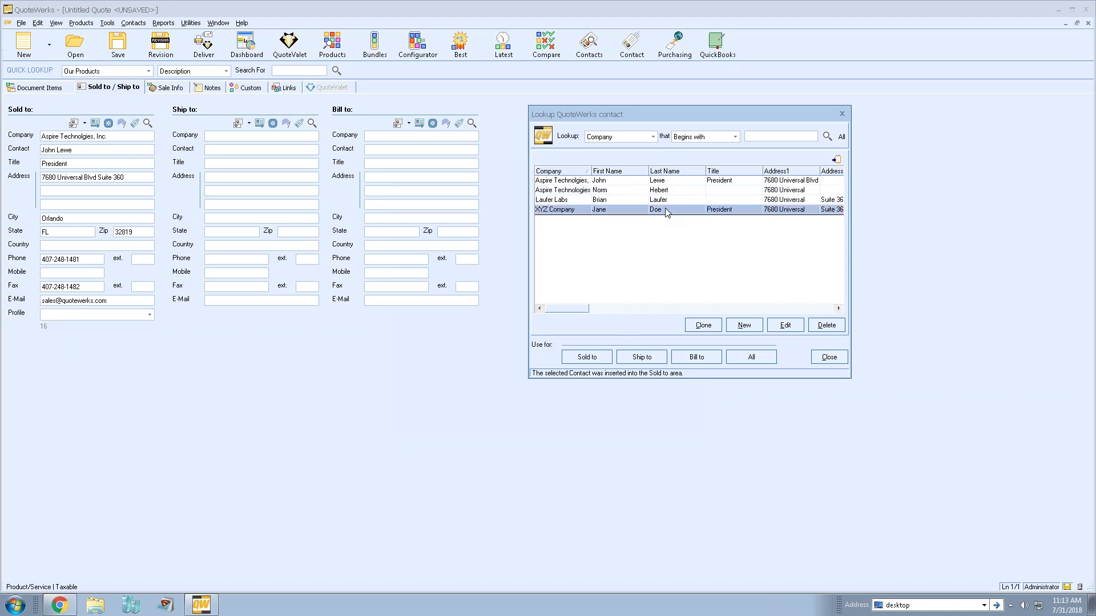
left_click(654, 357)
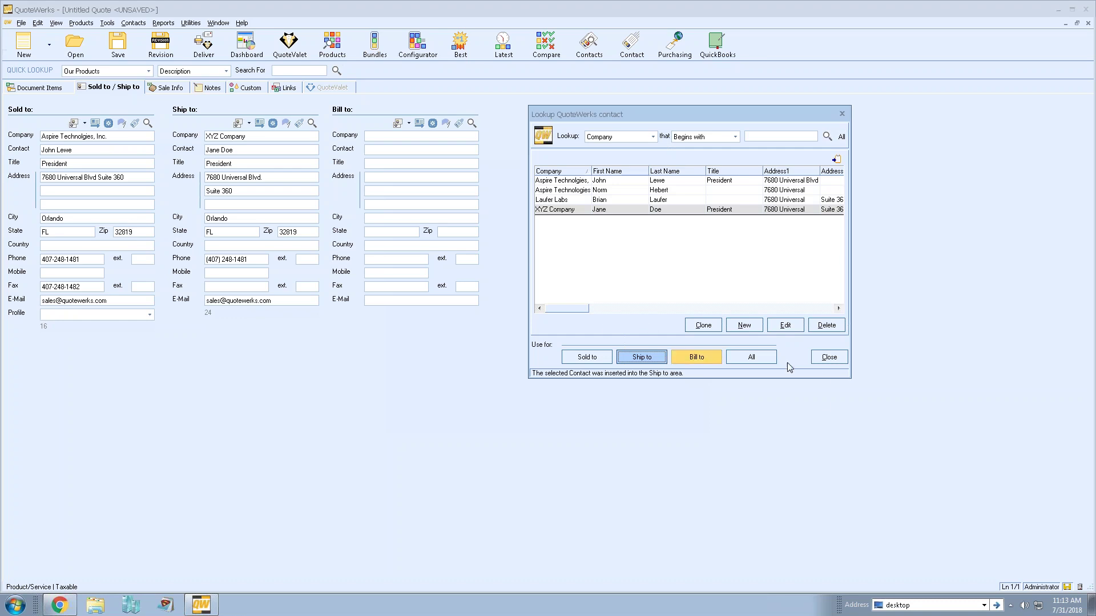
left_click(761, 359)
- Reapply Aspire Technologies, Inc. to all three addresses and show the Sale Info page
left_click(147, 123)
left_click(513, 235)
left_click(626, 415)
left_click(181, 89)
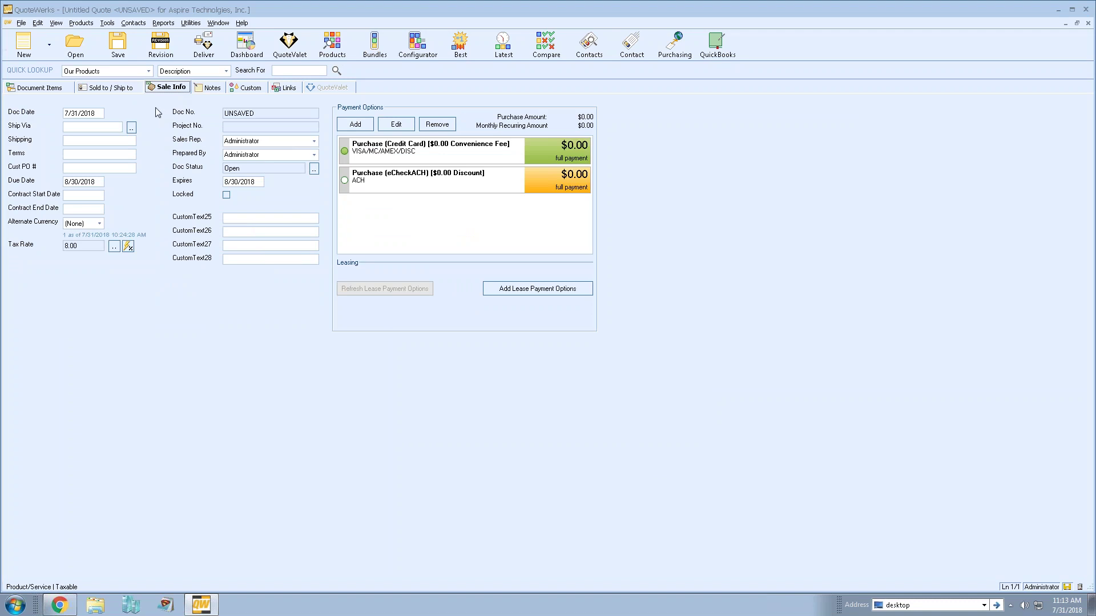
- Check the quote's Doc Date and Expires dates, then view its Notes page
left_click(96, 113)
left_click(228, 182)
left_click(201, 89)
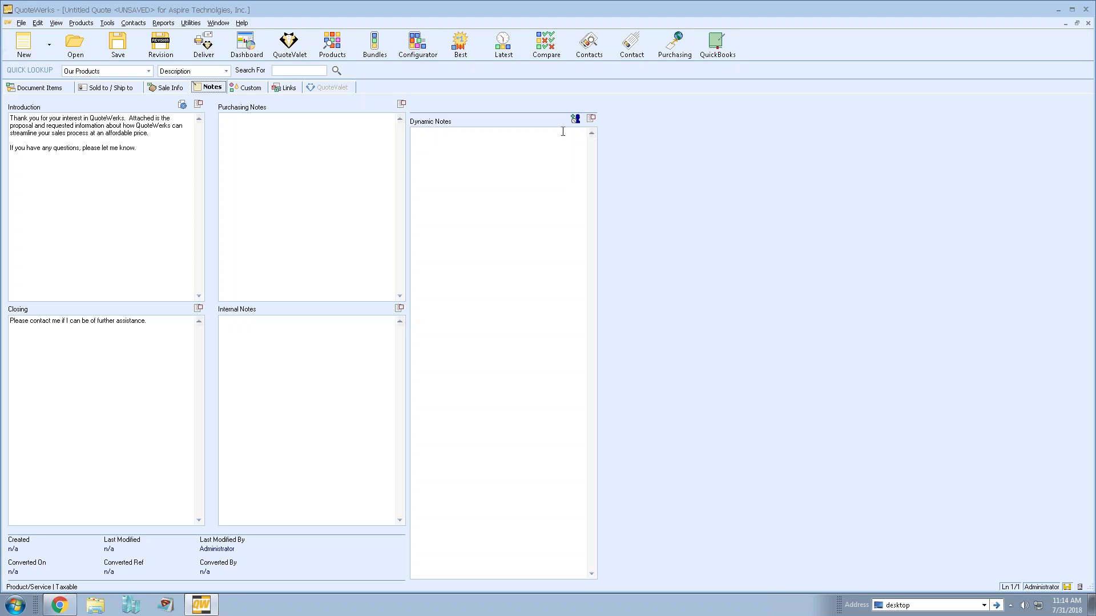
- Add a timestamped Dynamic Notes entry and view the quote's Custom fields page
left_click(575, 118)
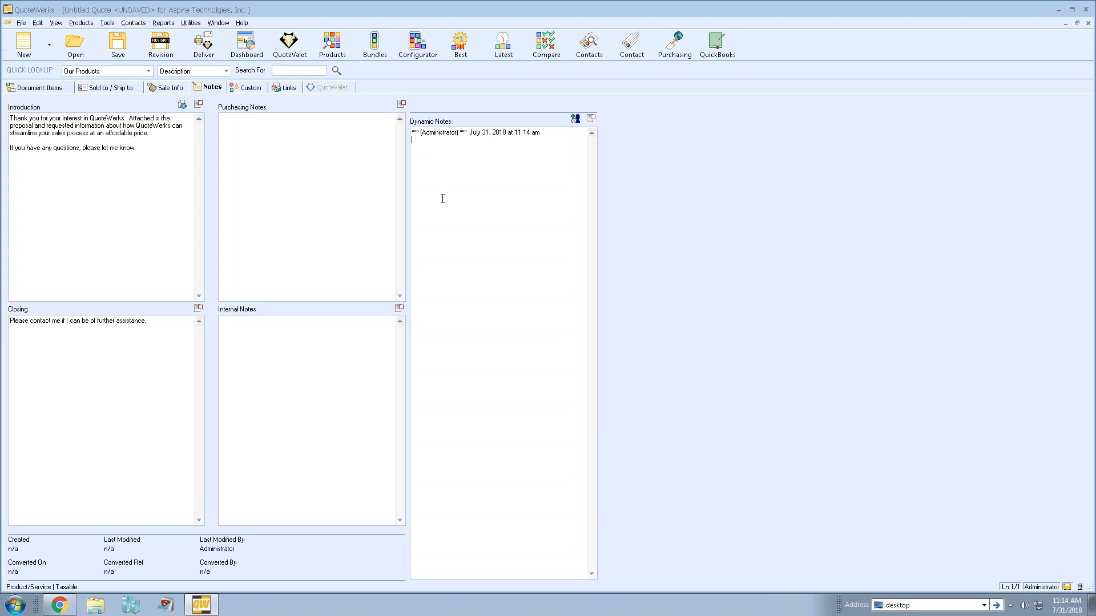
left_click(244, 87)
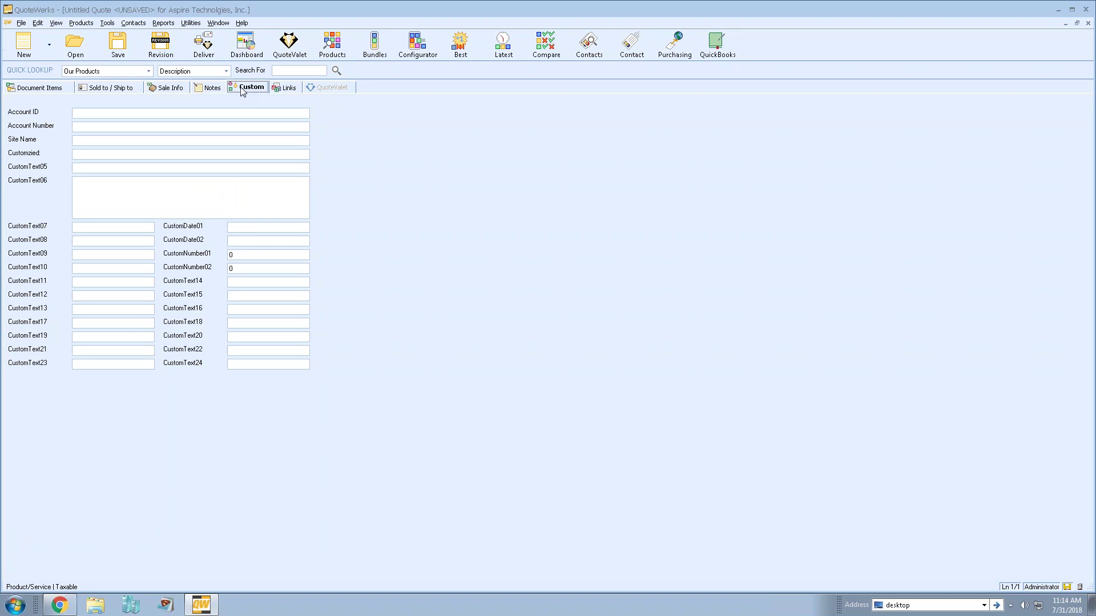
- View the Links page and browse new-document templates without attaching anything
left_click(285, 88)
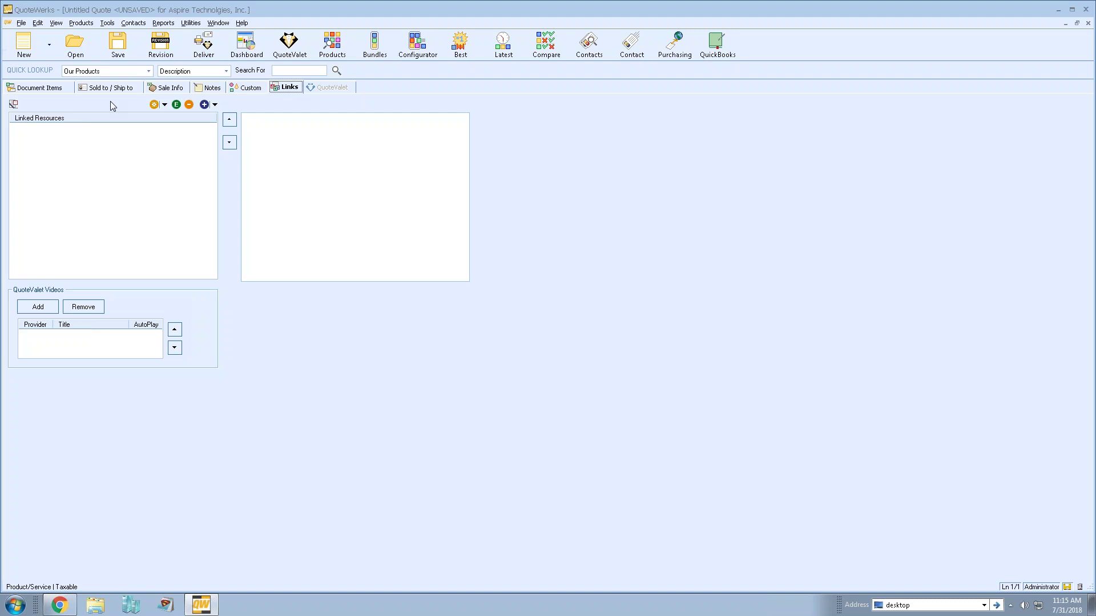
left_click(166, 107)
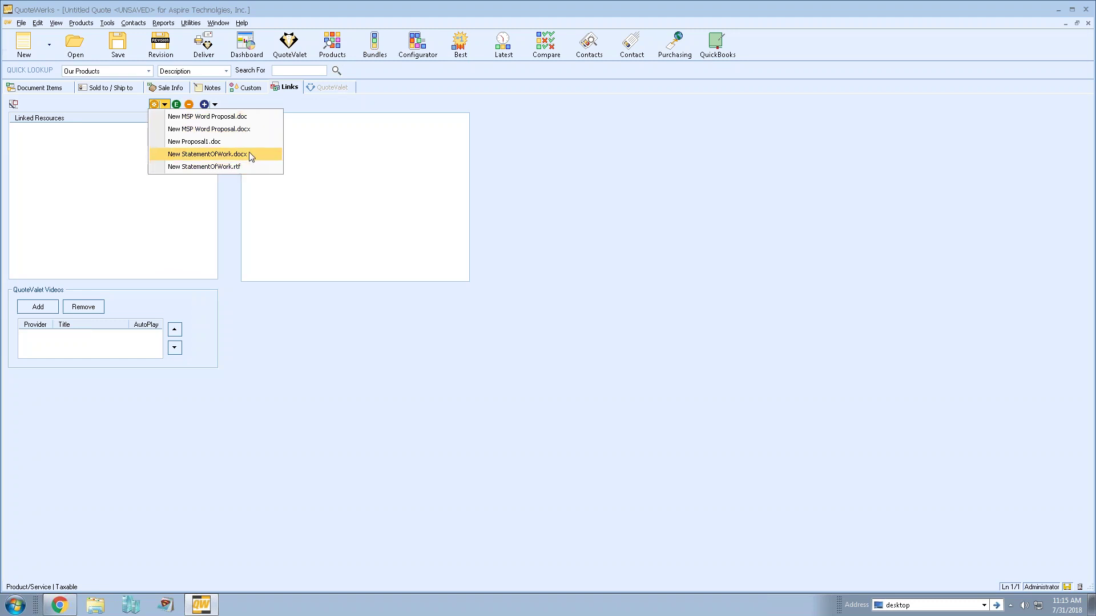
left_click(105, 105)
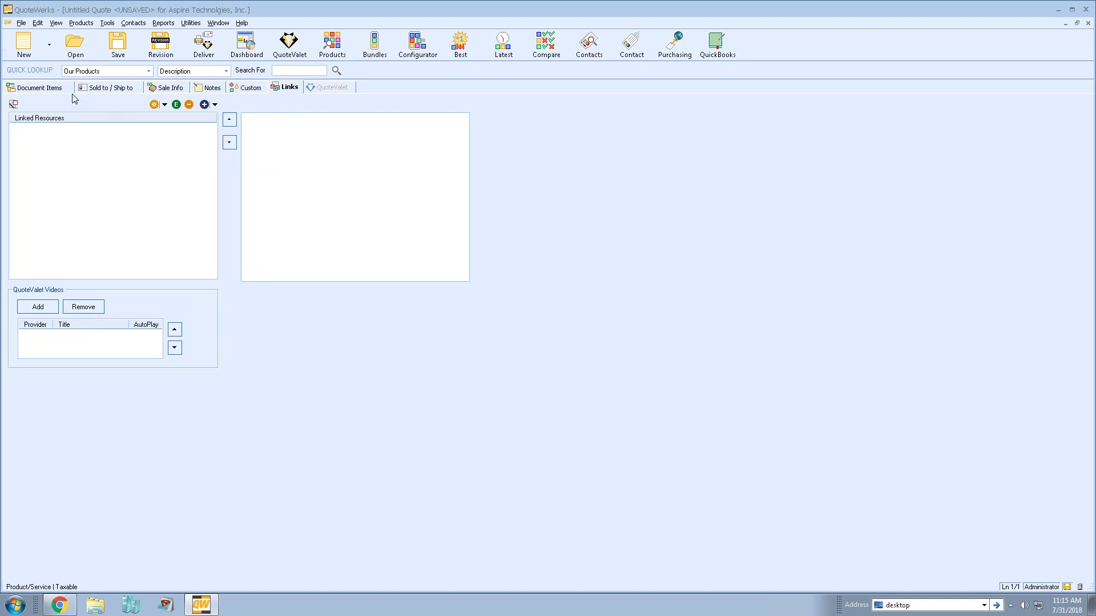
- Insert 'Products' and 'Services' section headers on the Document Items page
left_click(110, 87)
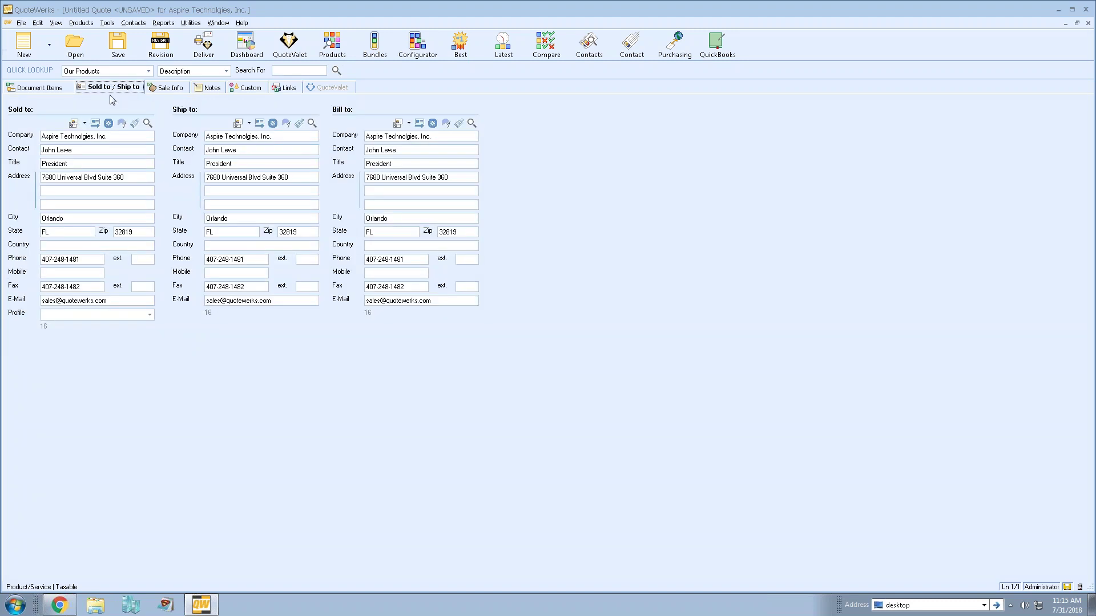
left_click(59, 91)
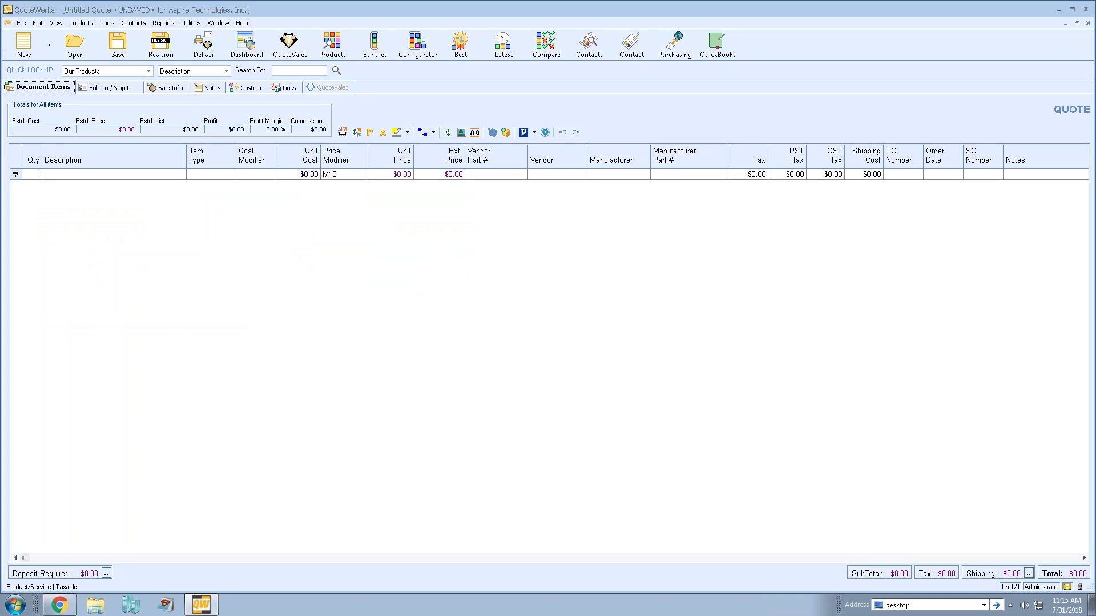
right_click(15, 176)
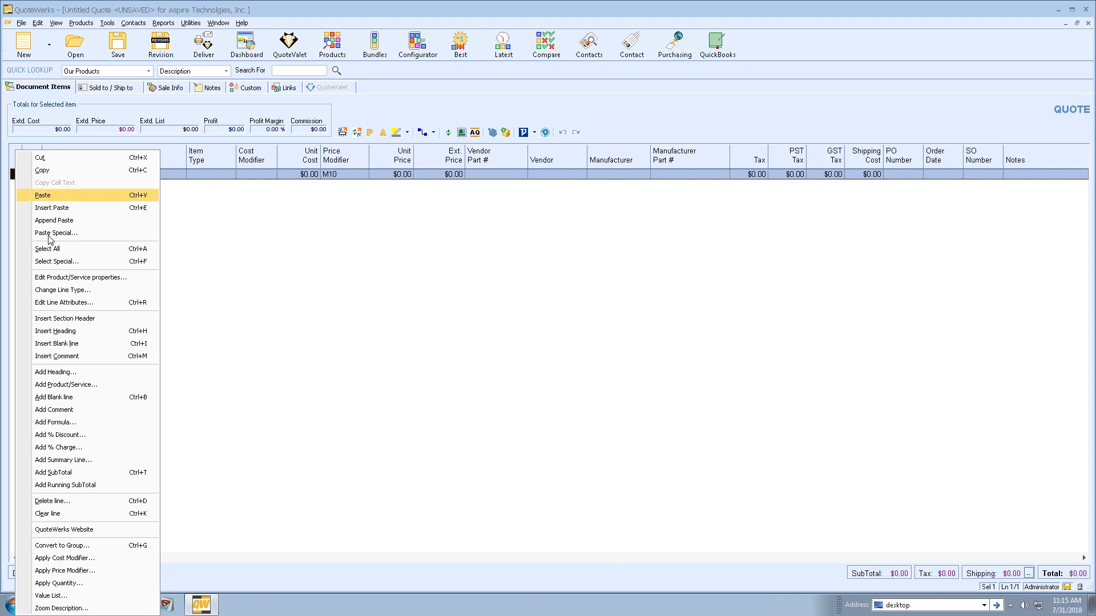
left_click(120, 325)
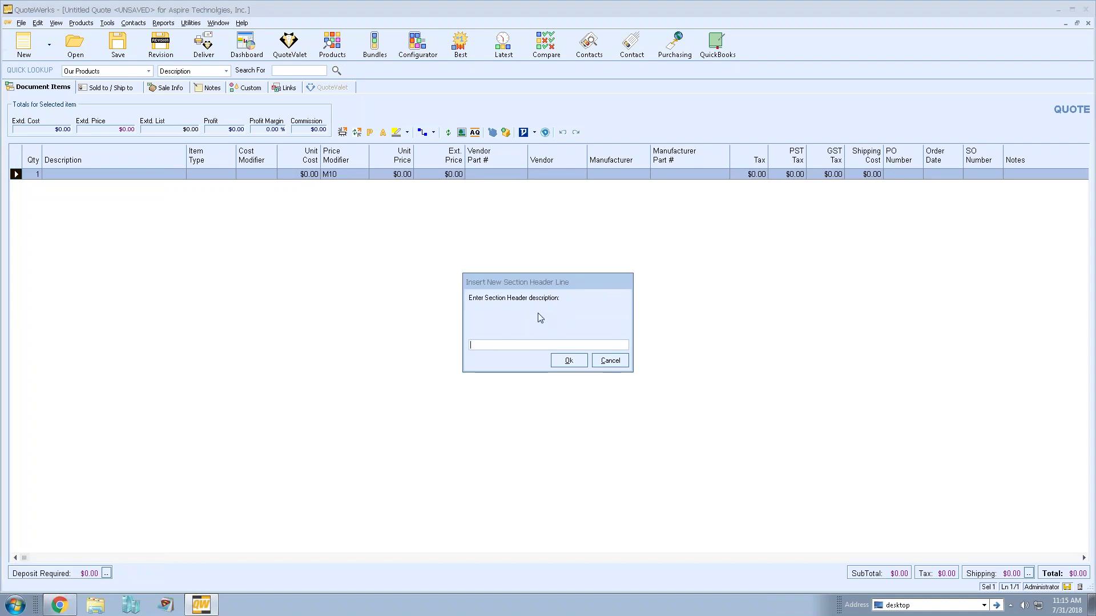
type("Products:")
left_click(569, 360)
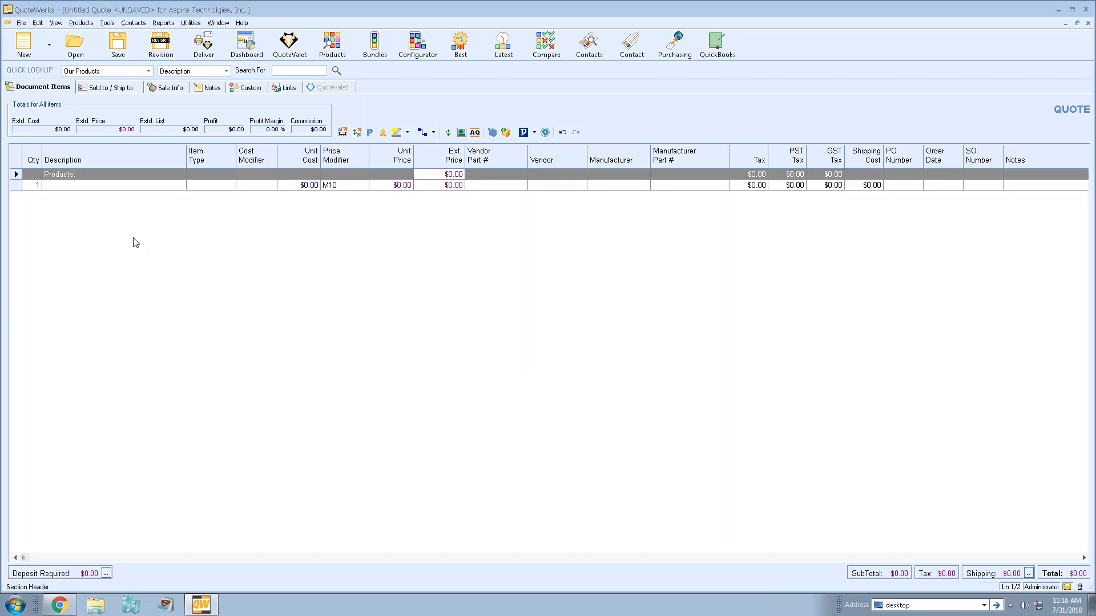
right_click(16, 184)
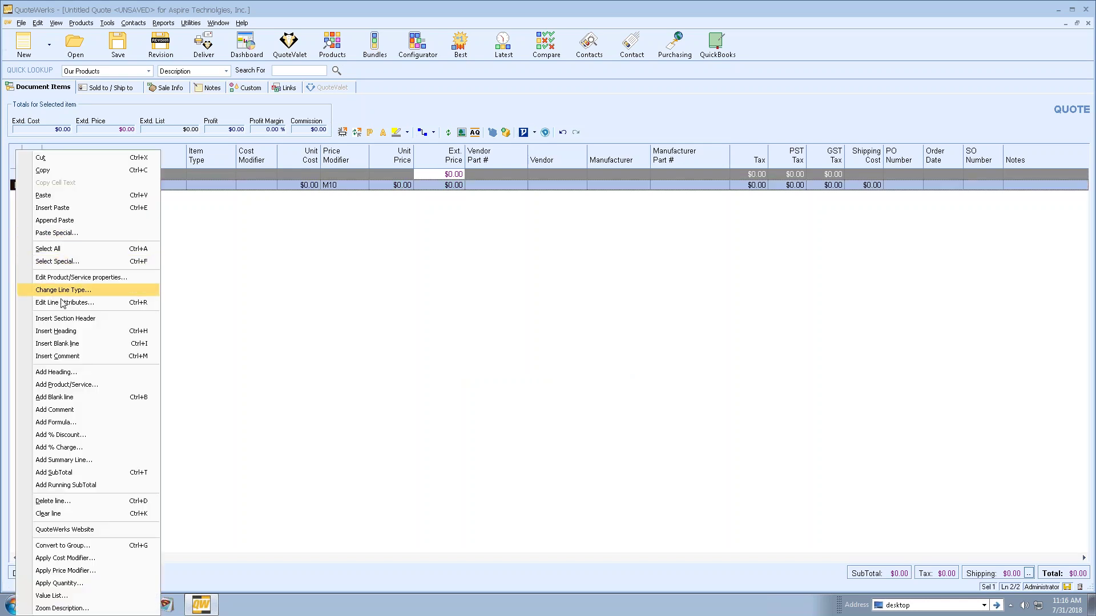
left_click(118, 317)
type("Services")
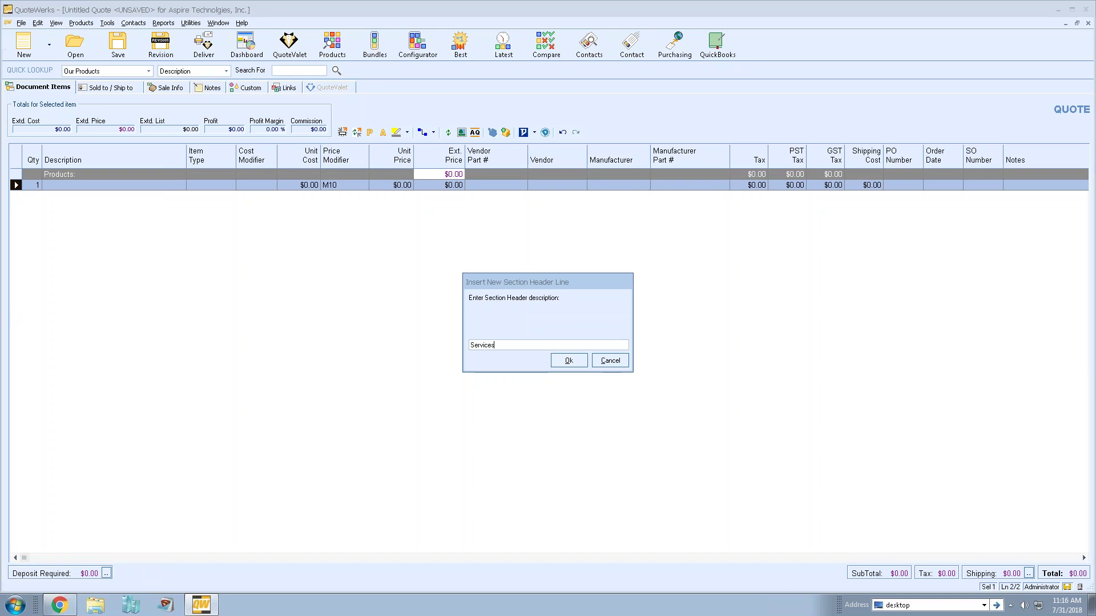
key("Return")
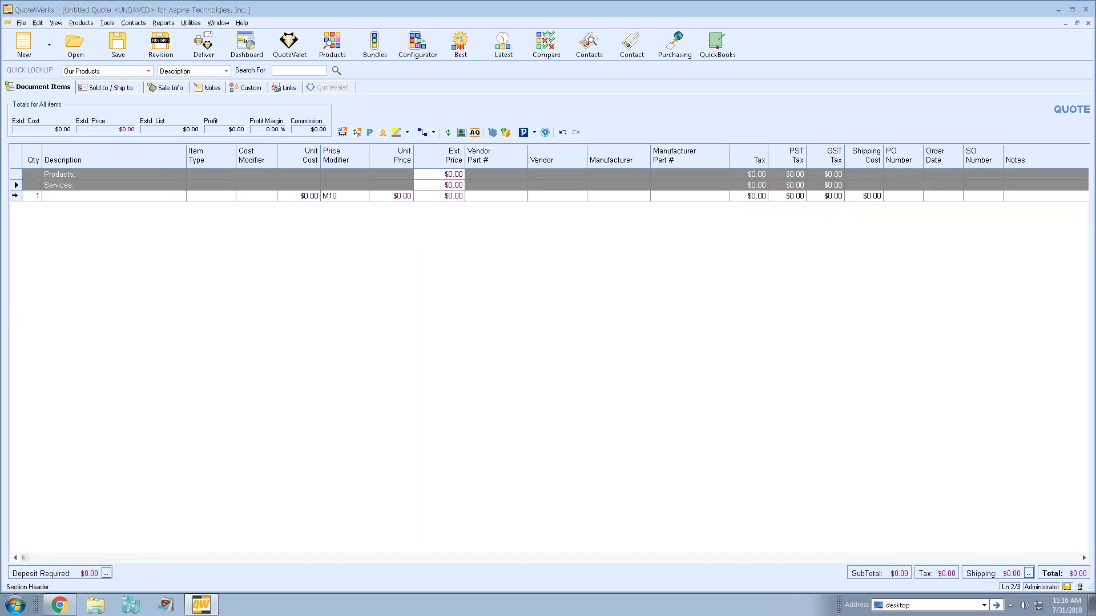
- Add an 'Optional Items' section header and delete the empty item line
right_click(19, 205)
left_click(83, 319)
type("Optional Items")
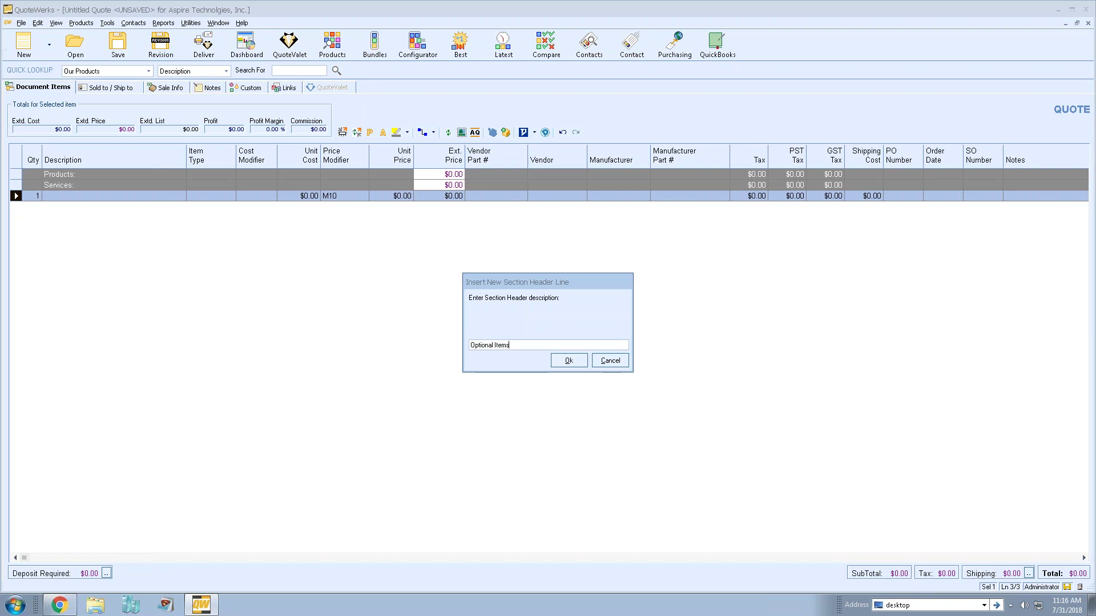
key("Return")
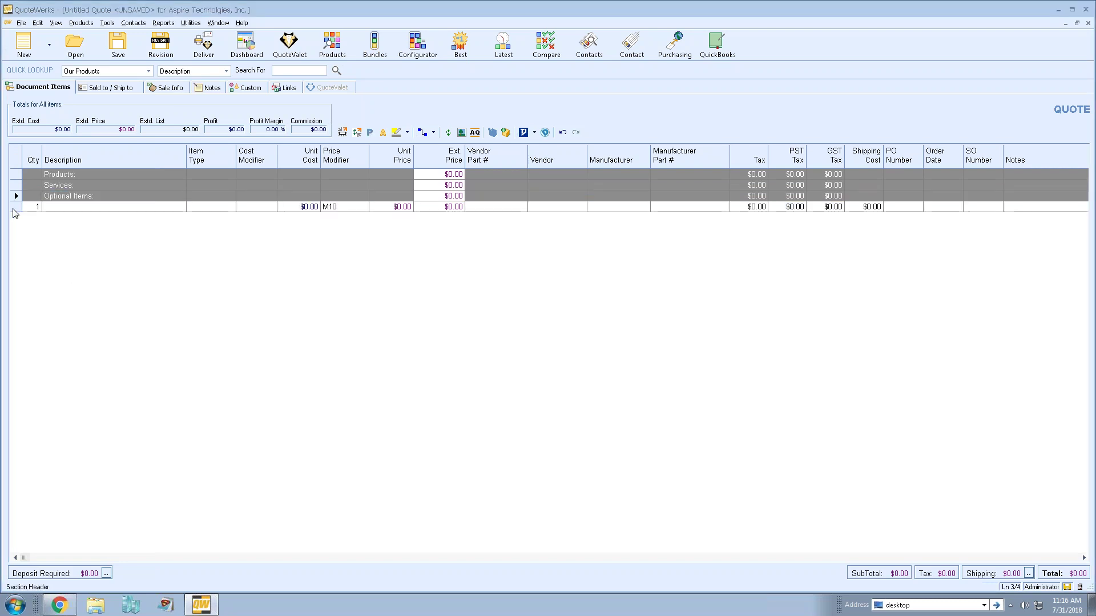
left_click(15, 206)
key("Delete")
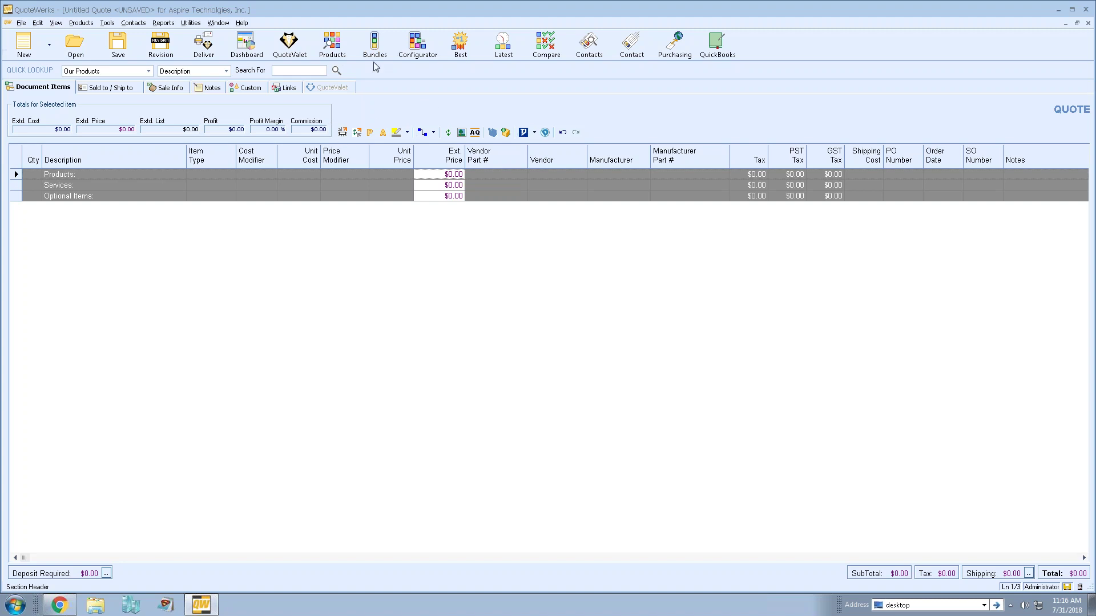
- Search the Etilize catalogue for 'tripp lite switch', returning 616 products
left_click(338, 47)
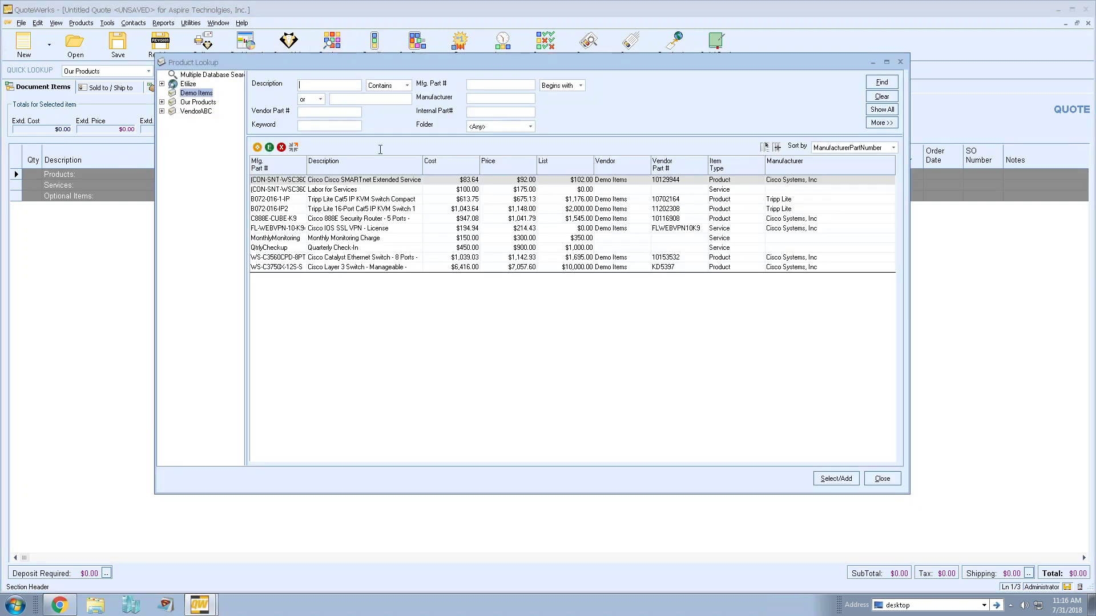
left_click(188, 84)
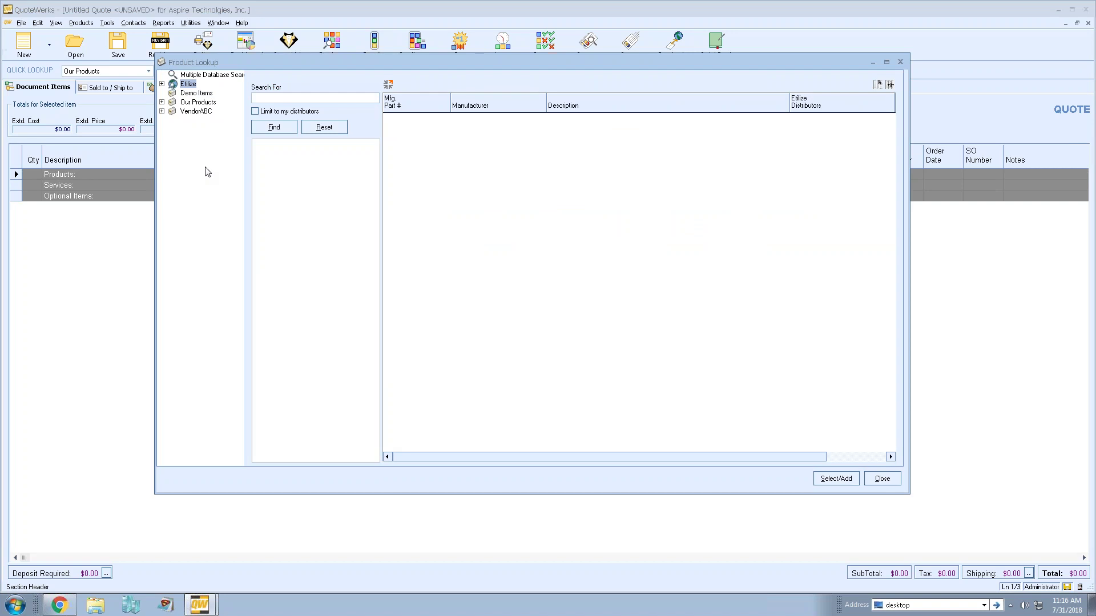
left_click(189, 86)
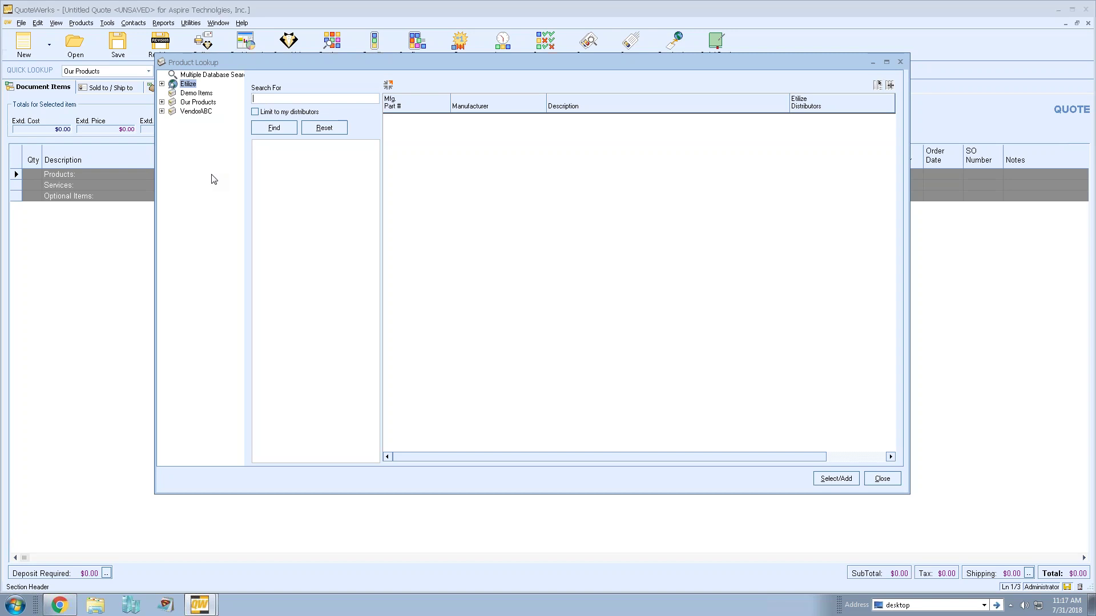
type("tripp lite switch")
key("Return")
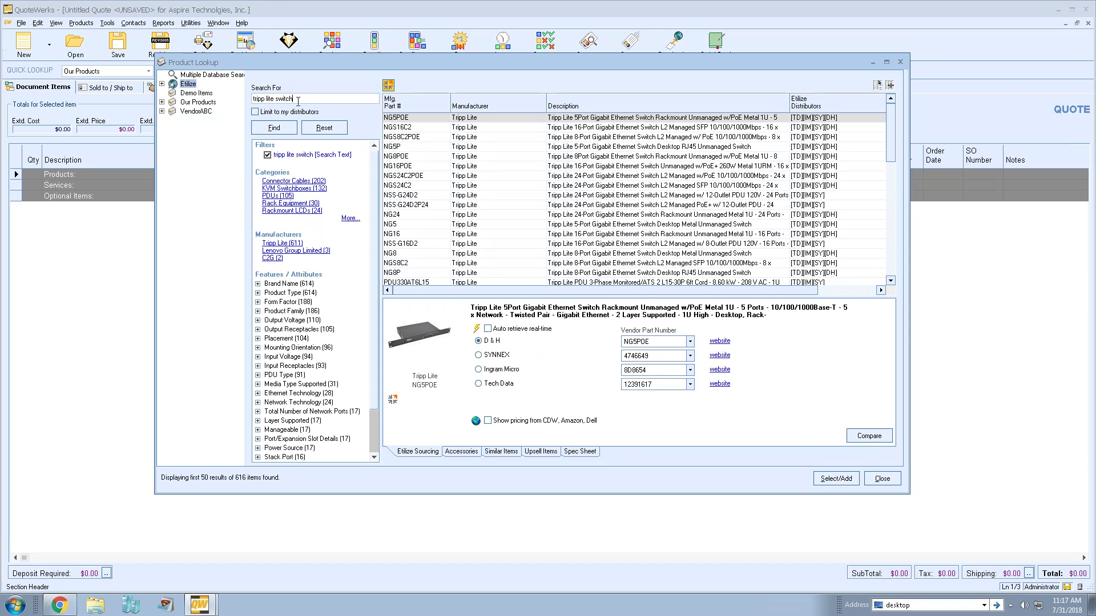
- Filter to KVM Switchboxes and NetCommander, then get real-time pricing for B072-016-IP2
left_click(293, 189)
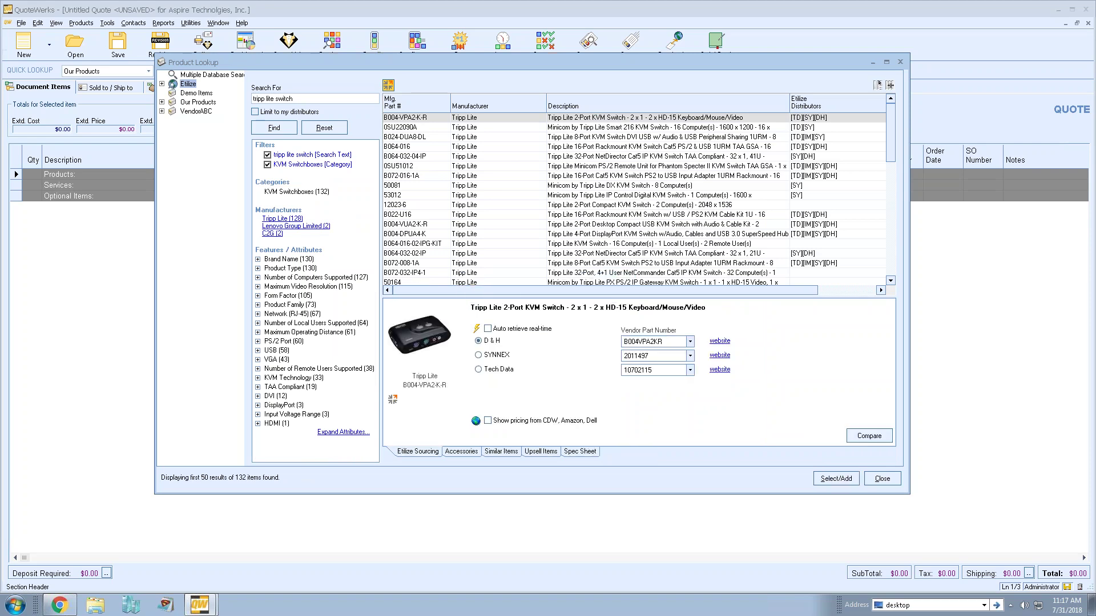
left_click(257, 304)
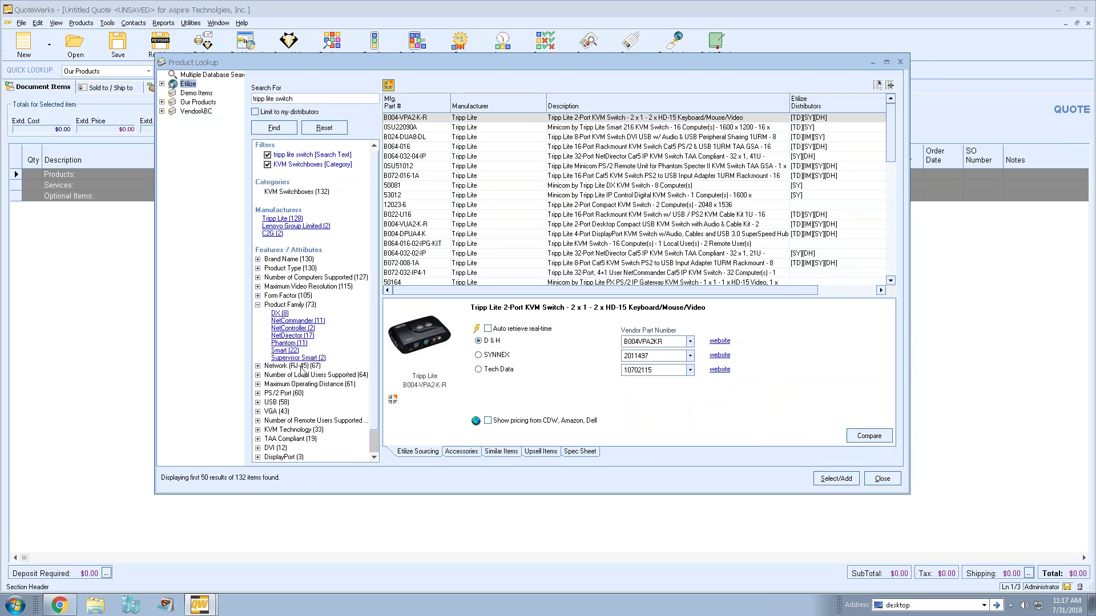
left_click(295, 321)
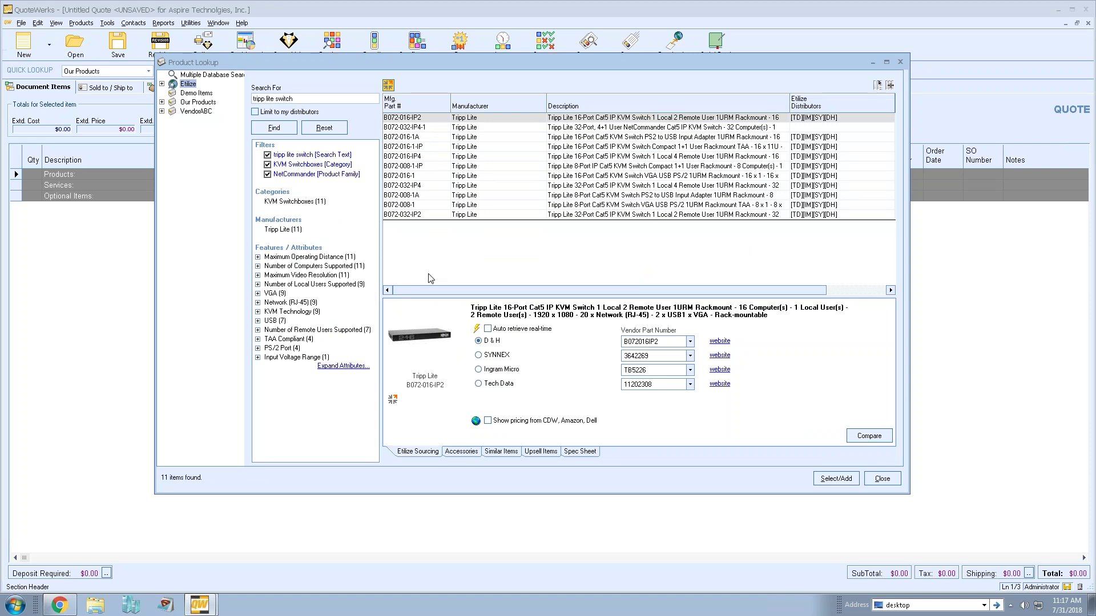
left_click(480, 119)
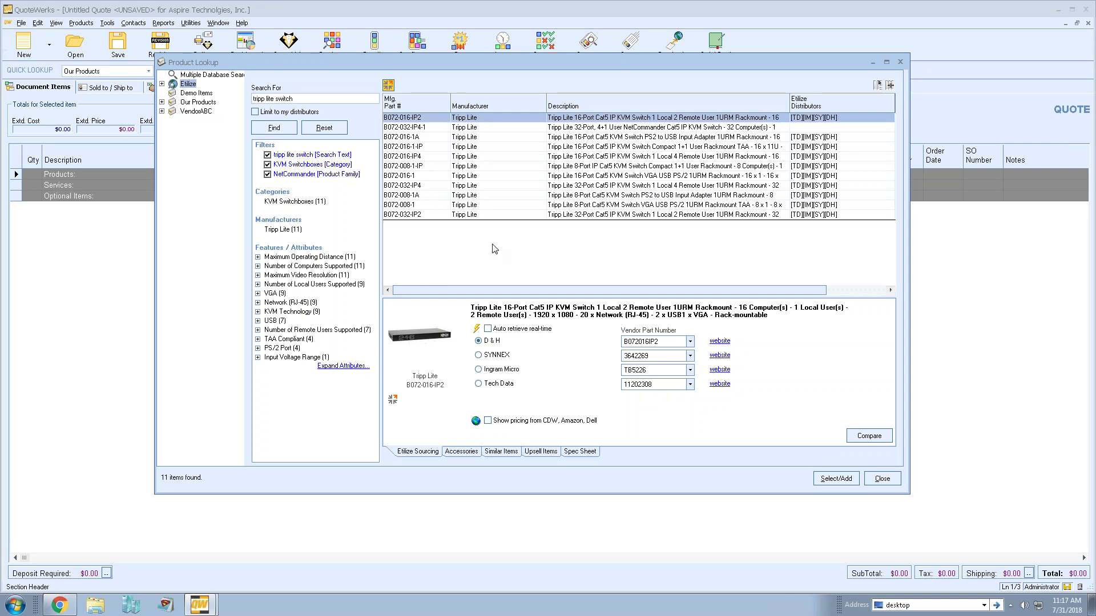
left_click(475, 329)
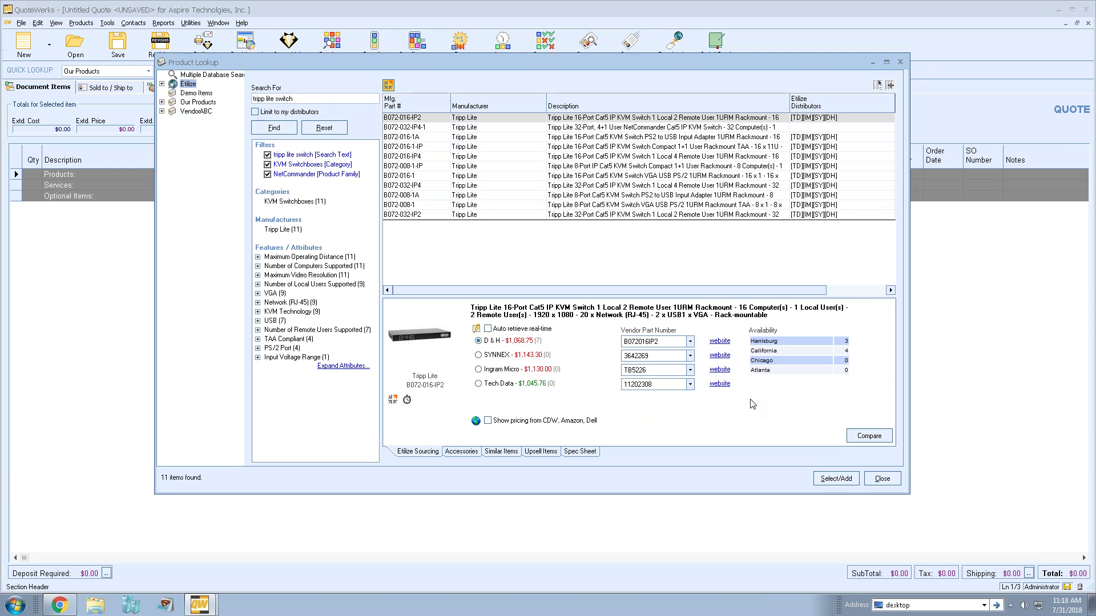
- Choose D & H as supplier and set the item quantity to 4
left_click(523, 342)
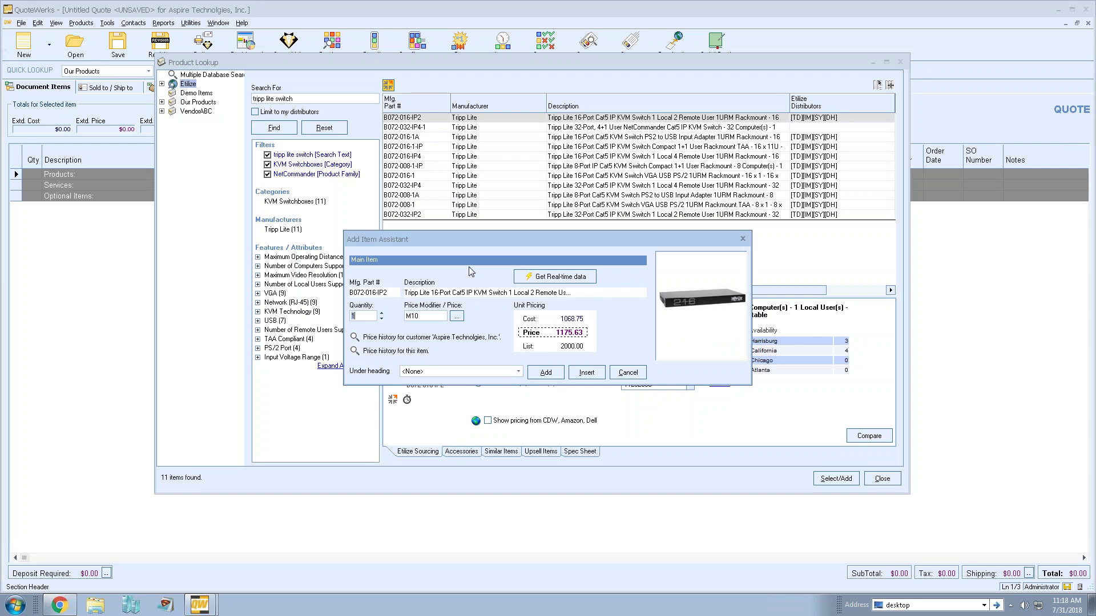
left_click(381, 313)
left_click(381, 320)
type("4")
- Replace the M10 price modifier with a fixed 1500 unit price
left_click_drag(425, 316, 405, 317)
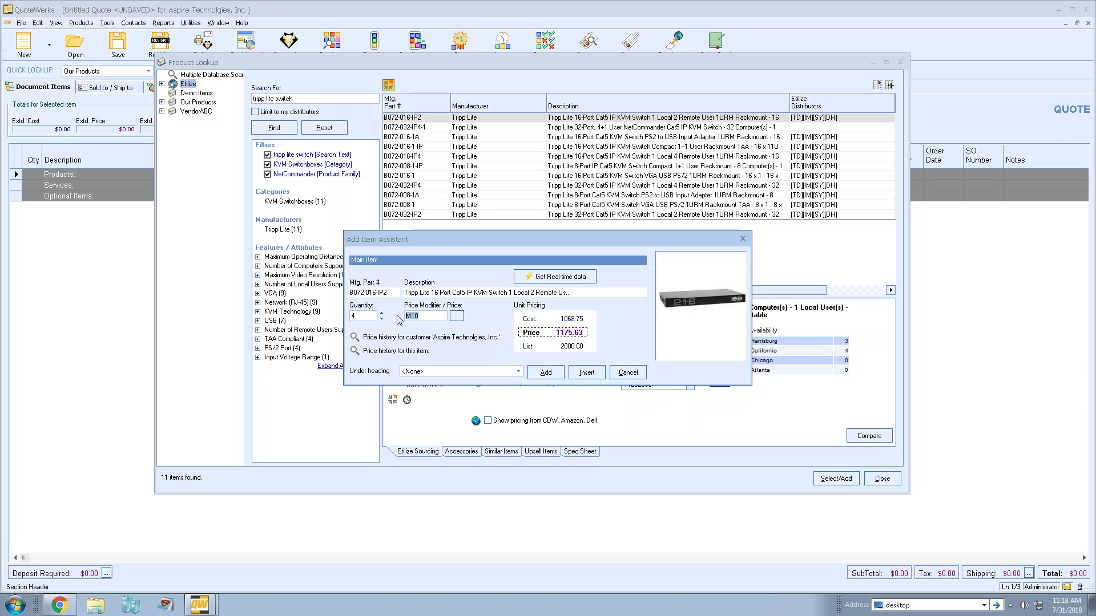
type("P10")
left_click_drag(430, 315, 371, 318)
type("M30")
key("BackSpace")
key("BackSpace")
key("BackSpace")
type("1500")
left_click(456, 316)
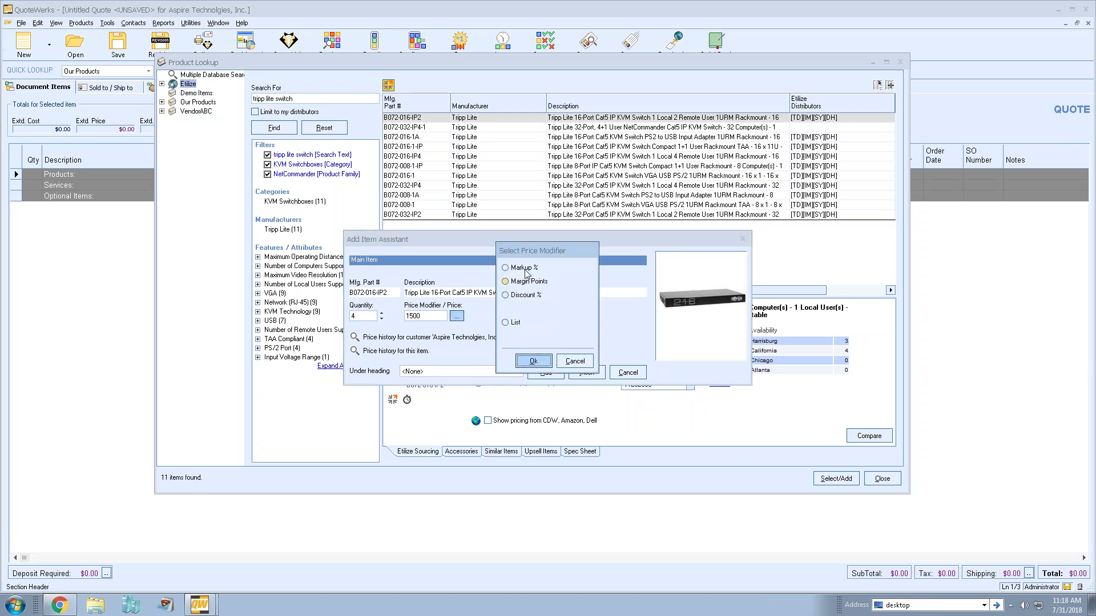
- Apply a 15 margin-points (P15) modifier, making the unit price $1,257.35
left_click(526, 269)
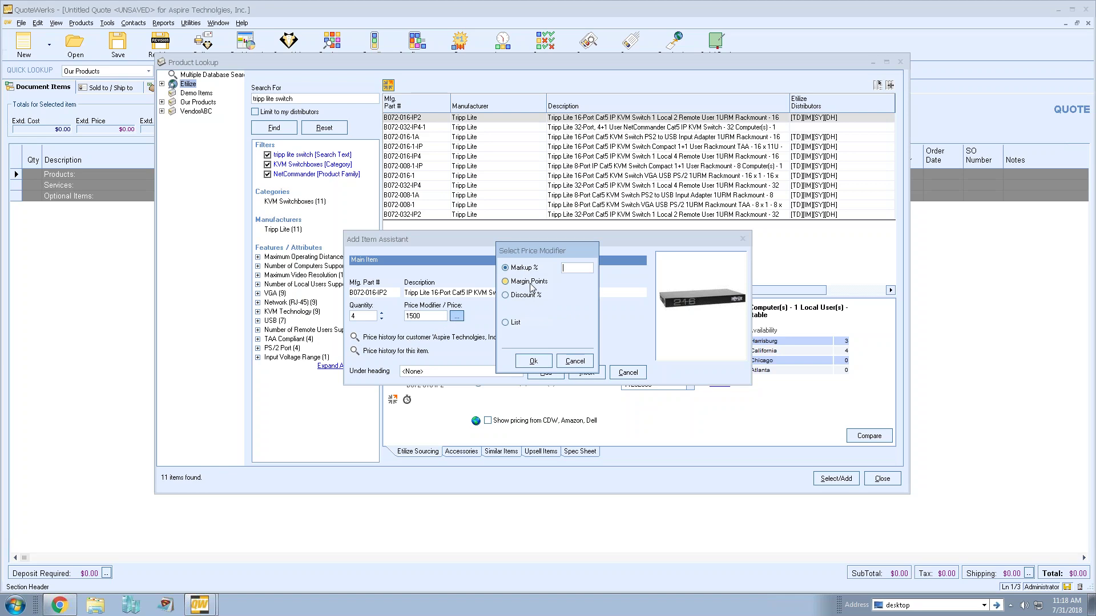
left_click(529, 282)
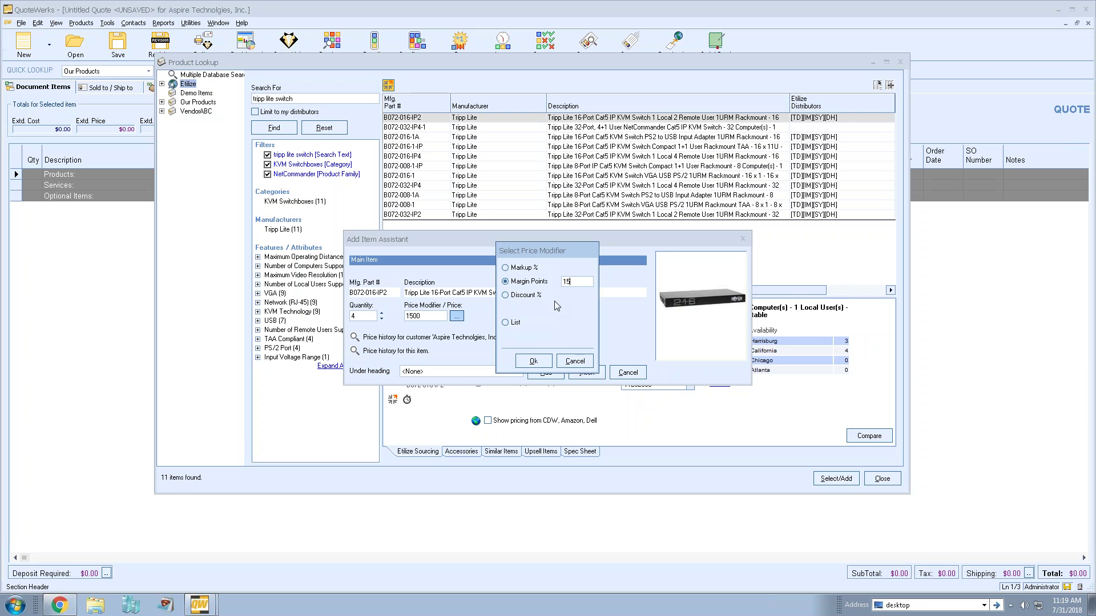
left_click(533, 361)
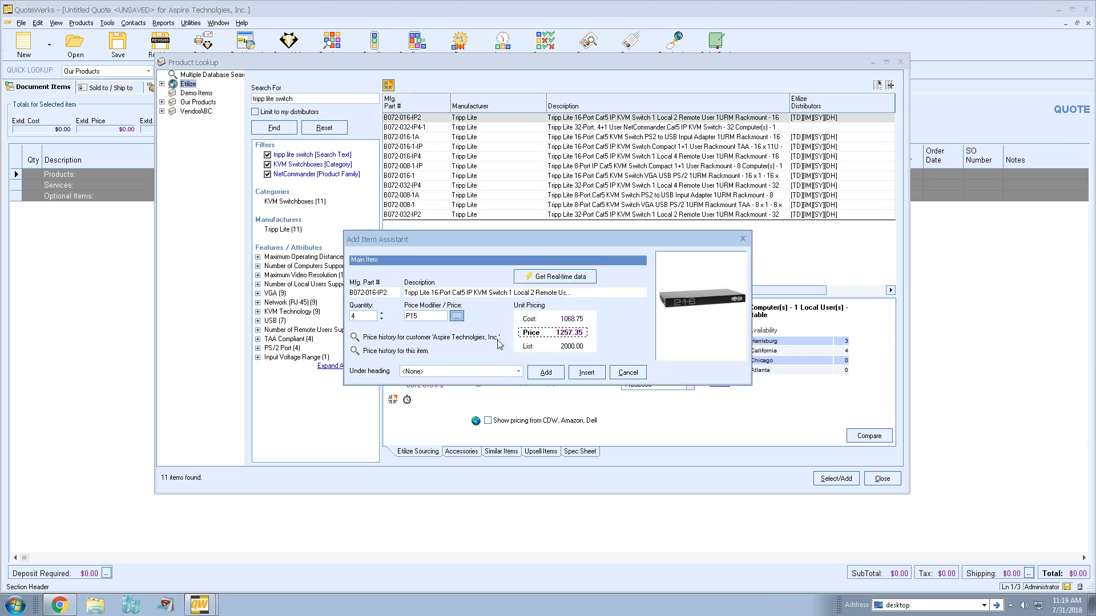
double_click(421, 317)
left_click(422, 317)
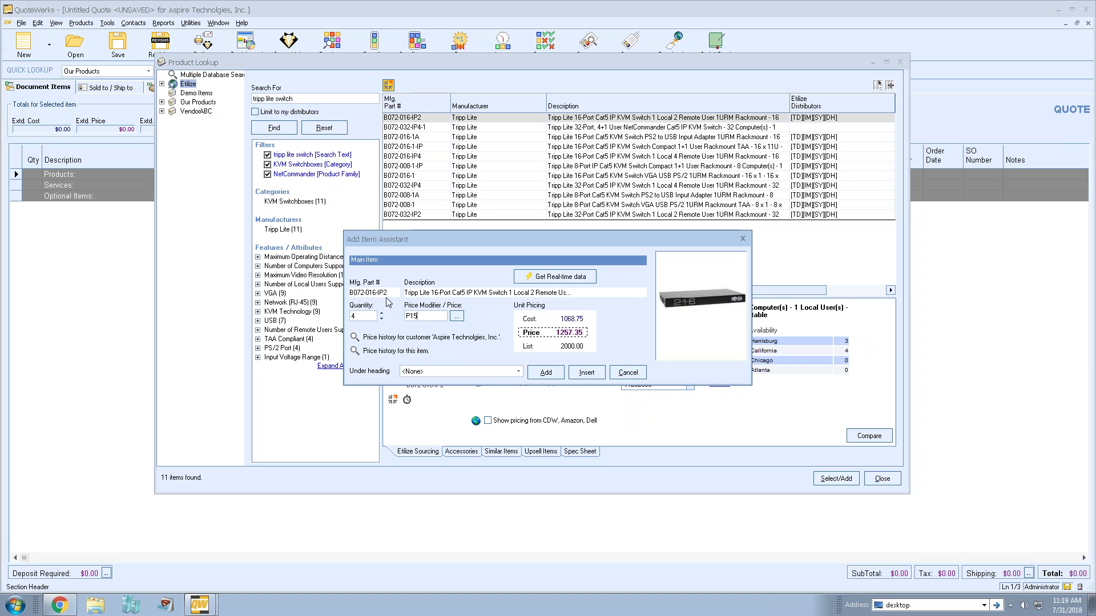
left_click(356, 338)
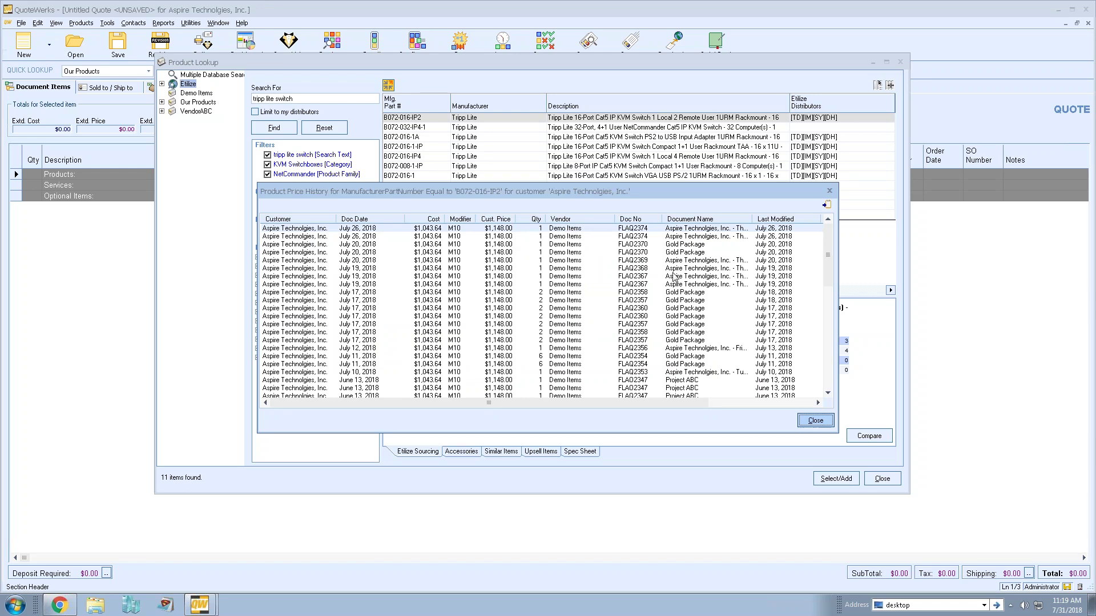
left_click(815, 420)
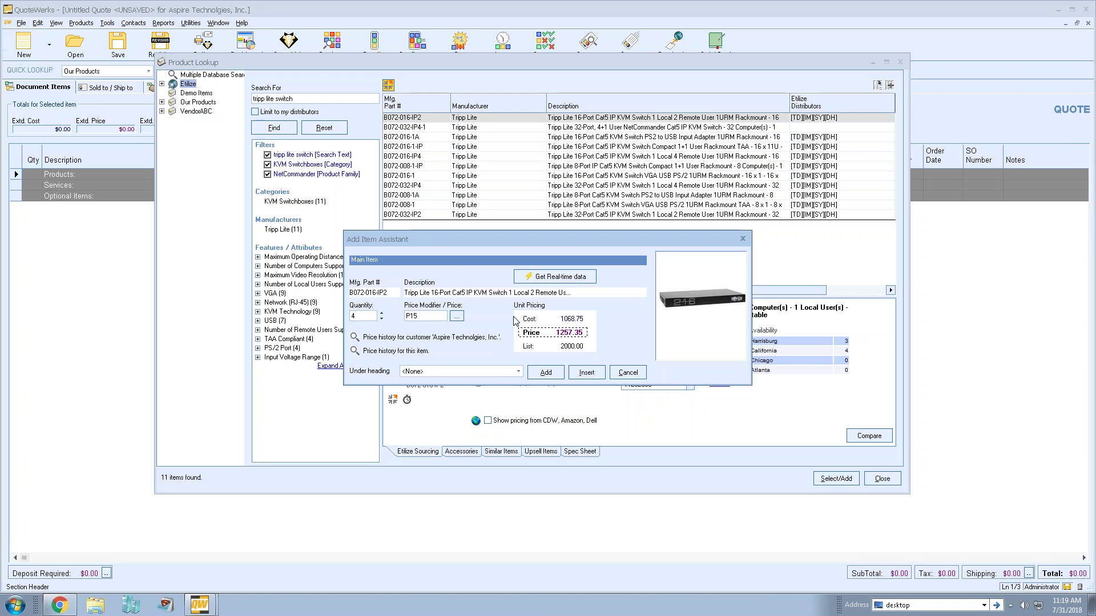
- Review the KVM switch's price history, then add the four Tripp Lite 16-port IP KVM switches under Products
left_click(355, 351)
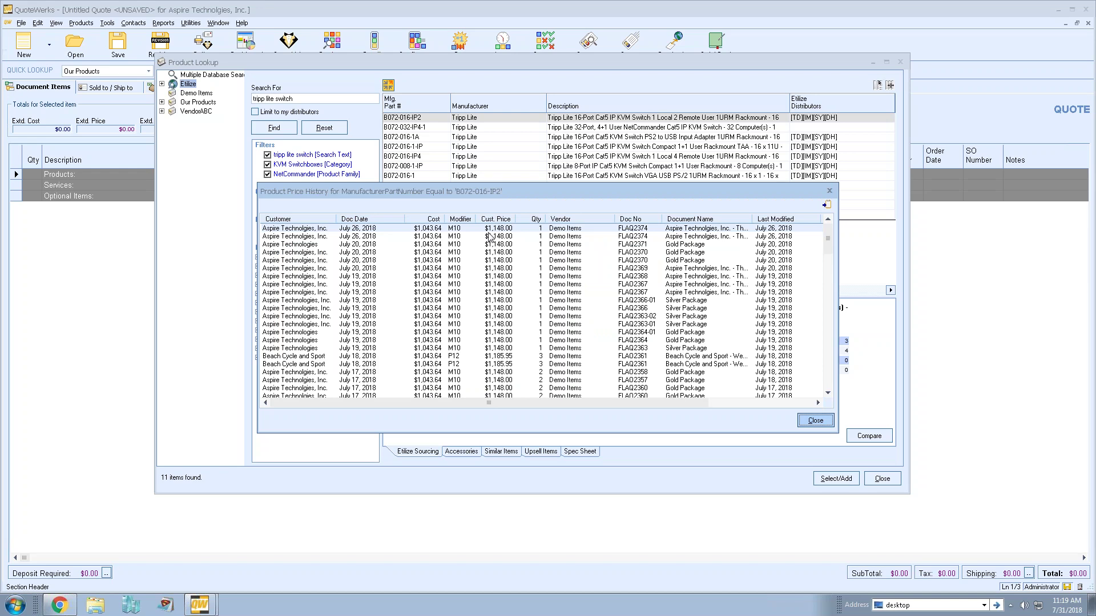
left_click(807, 424)
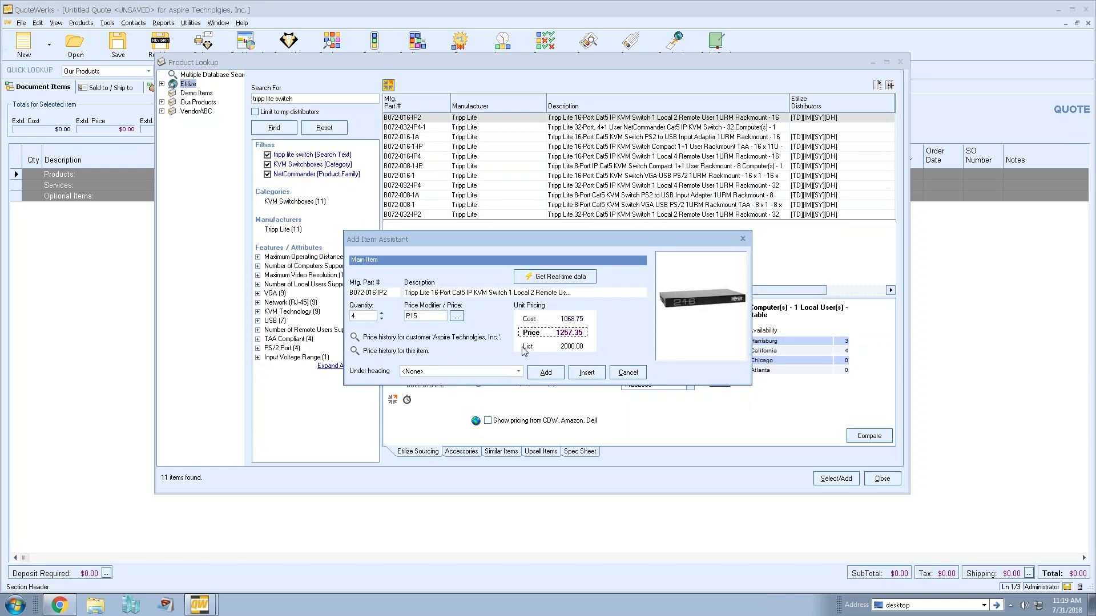
left_click(519, 371)
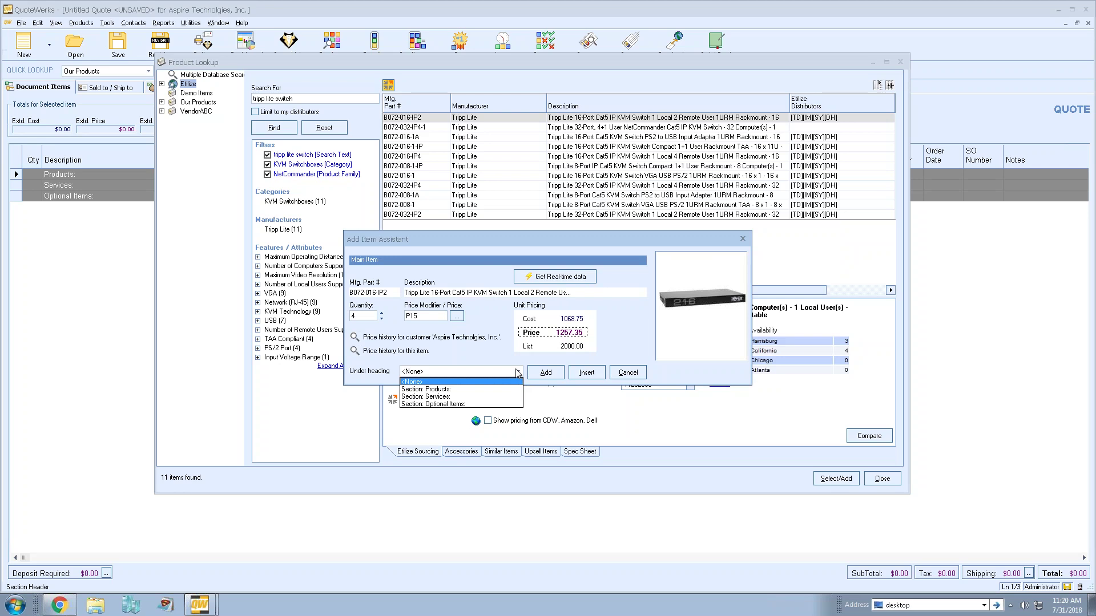
left_click(456, 389)
left_click(545, 373)
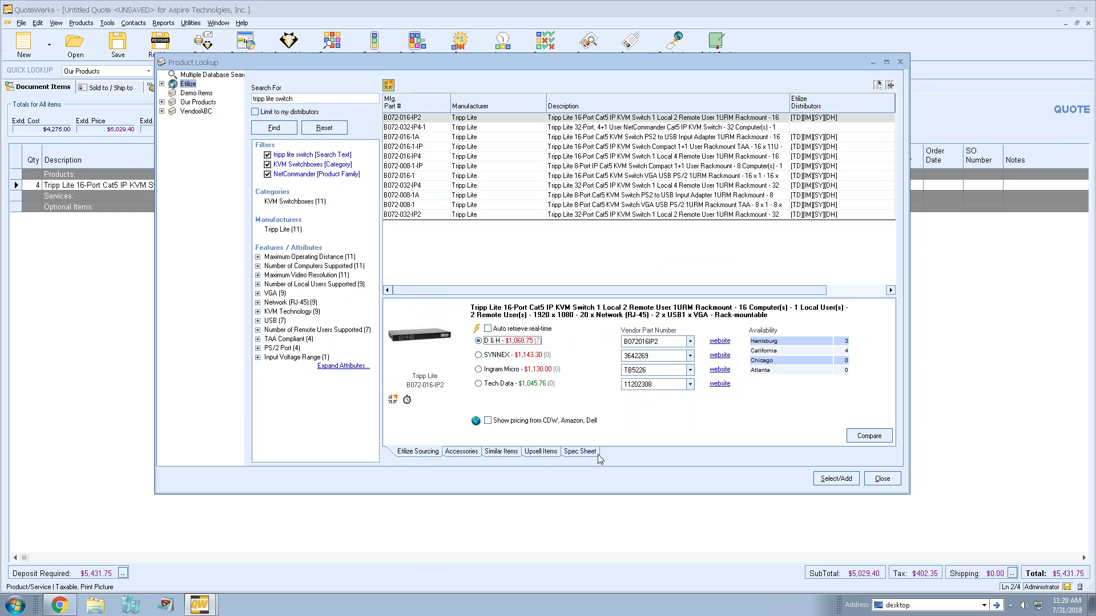
- Add four 50ft Cat5e patch cable accessories, sourced from Tech Data, under Optional Items
left_click(462, 452)
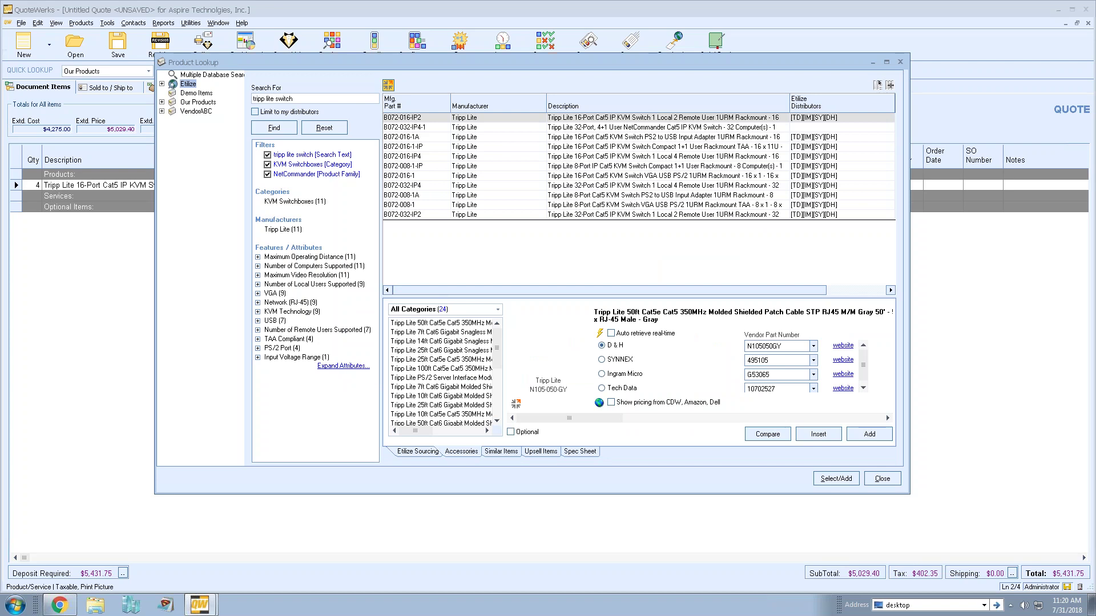
left_click(450, 324)
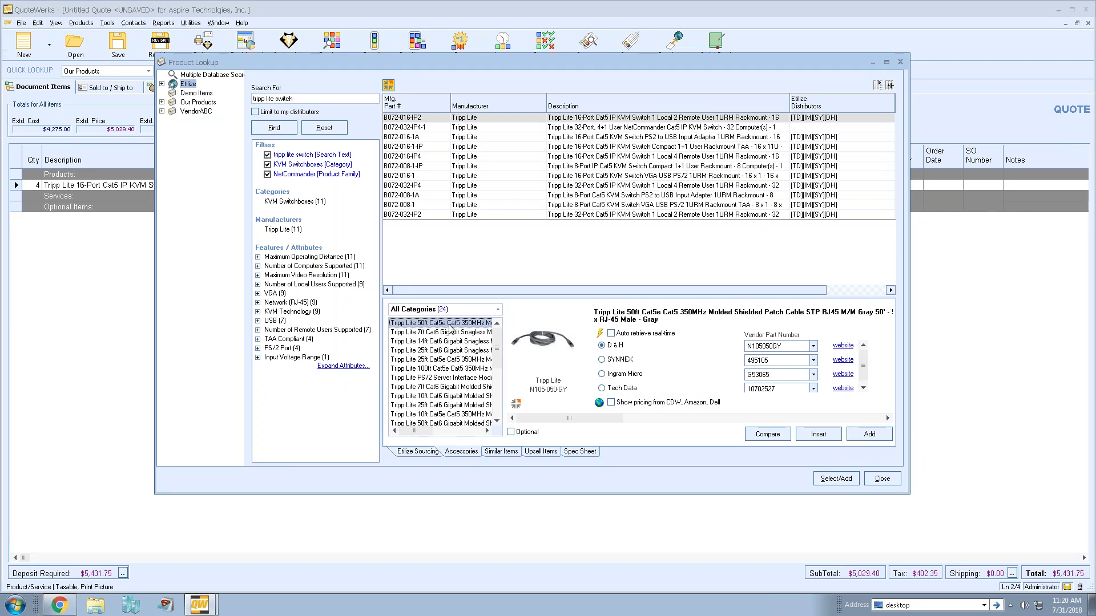
left_click(599, 334)
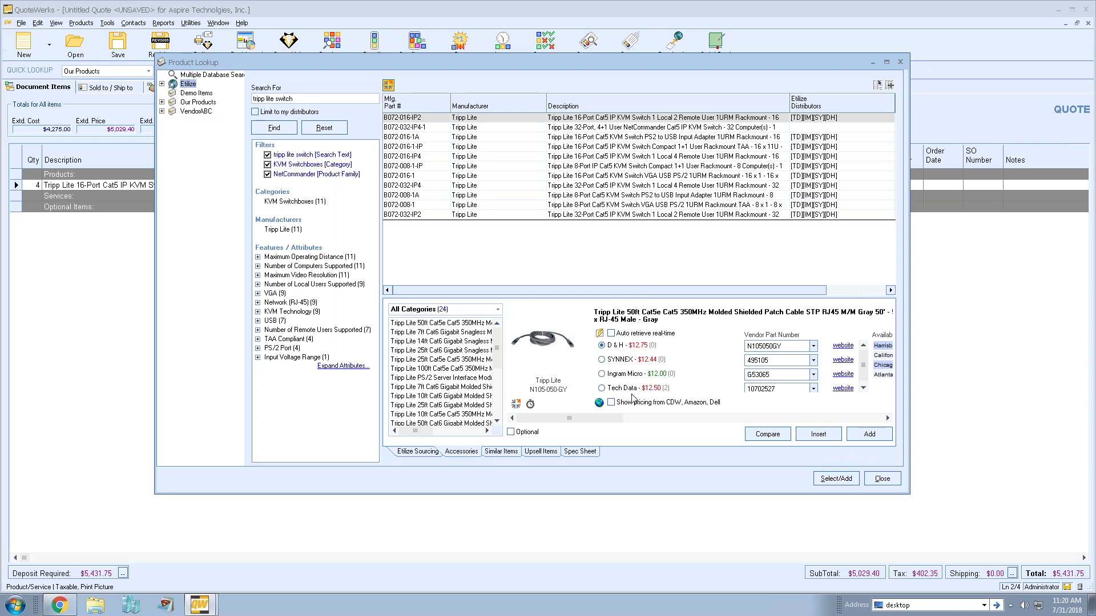
left_click(635, 389)
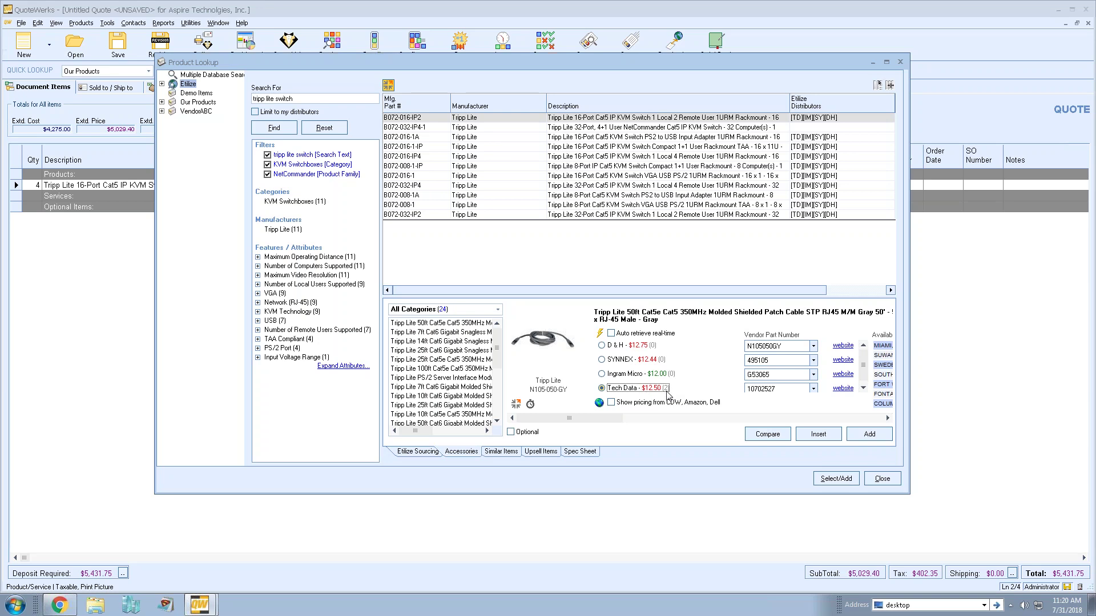
double_click(656, 393)
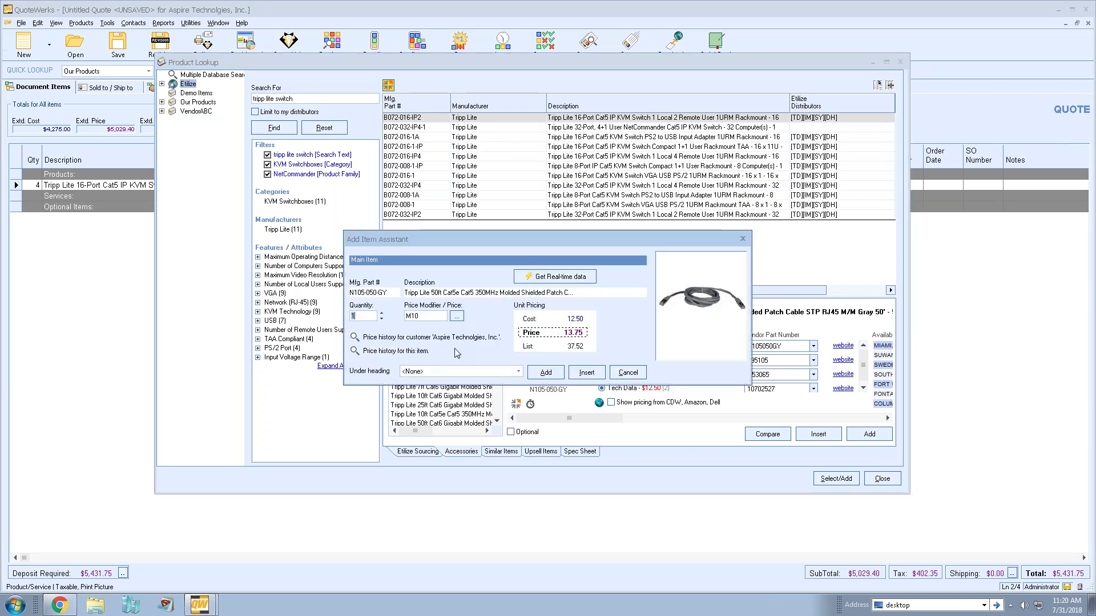
left_click(448, 372)
left_click(434, 403)
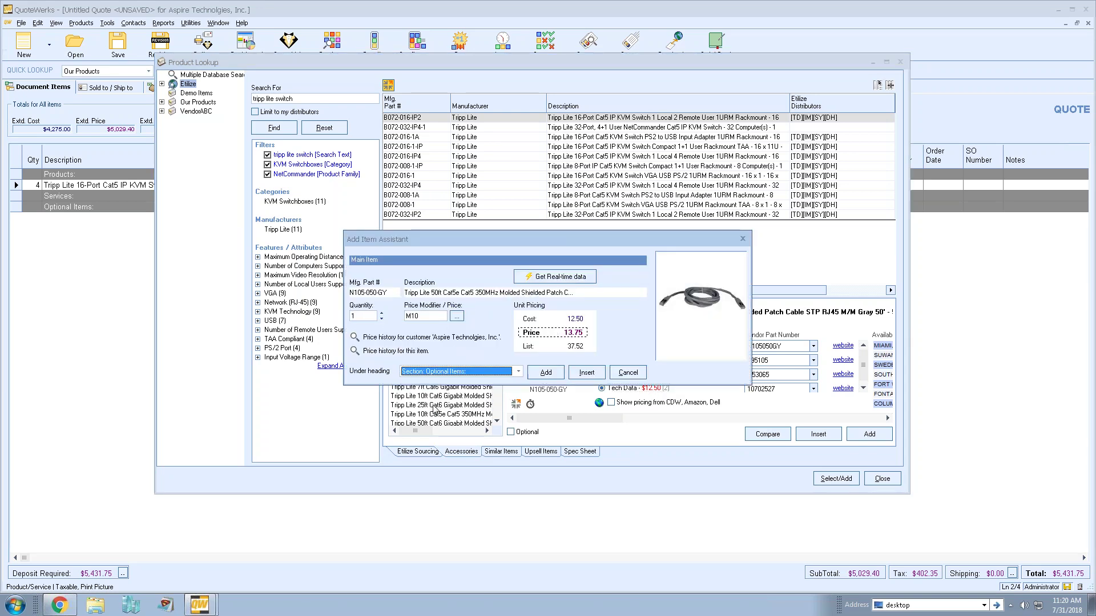
left_click(382, 314)
left_click(382, 314)
left_click(382, 314)
left_click(547, 372)
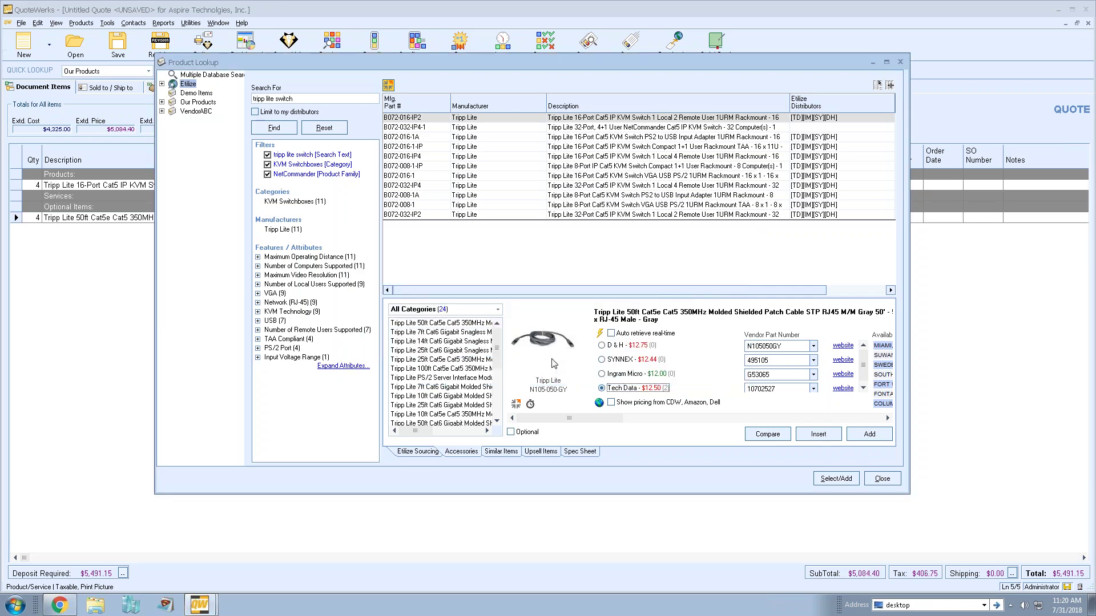
- Filter accessories to Services, check the 2 Year warranty's CDW/Amazon/Dell pricing, then return to Etilize Sourcing
left_click(495, 311)
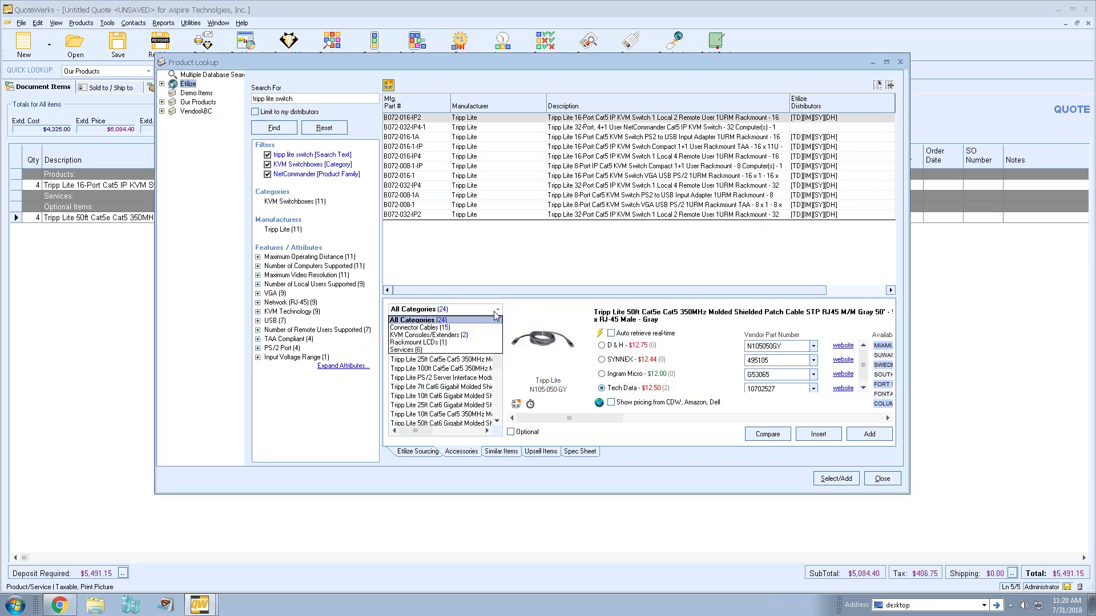
left_click(411, 349)
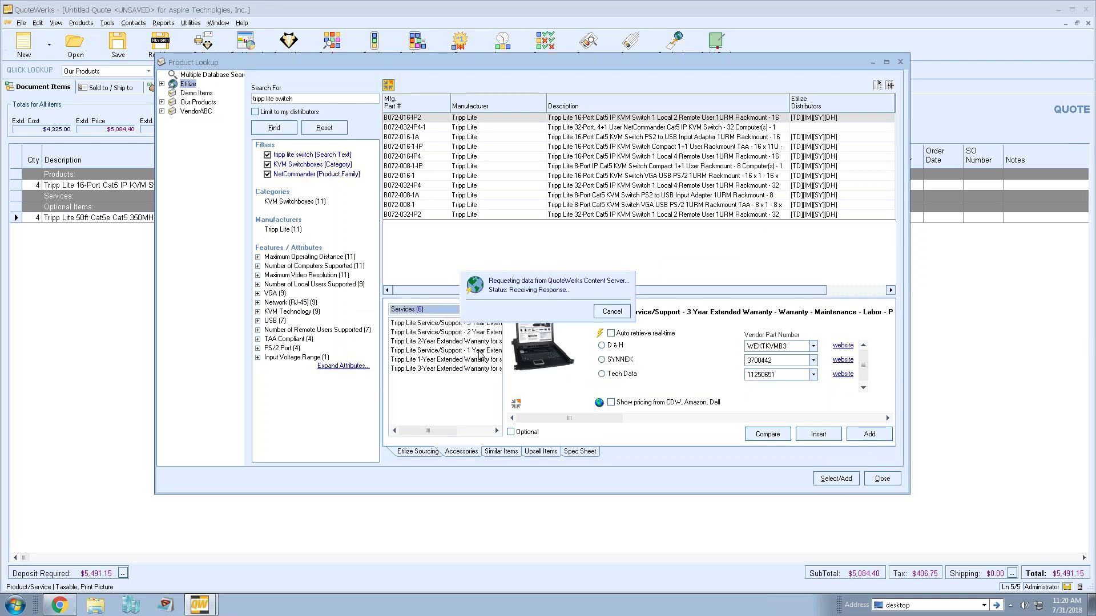
left_click(469, 332)
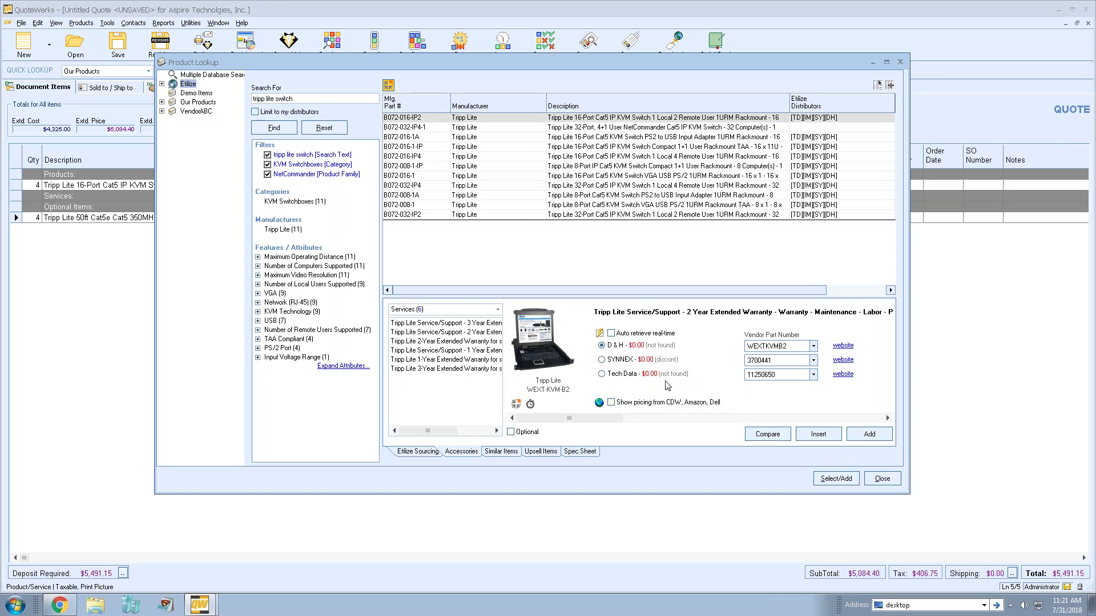
left_click(599, 403)
left_click(417, 452)
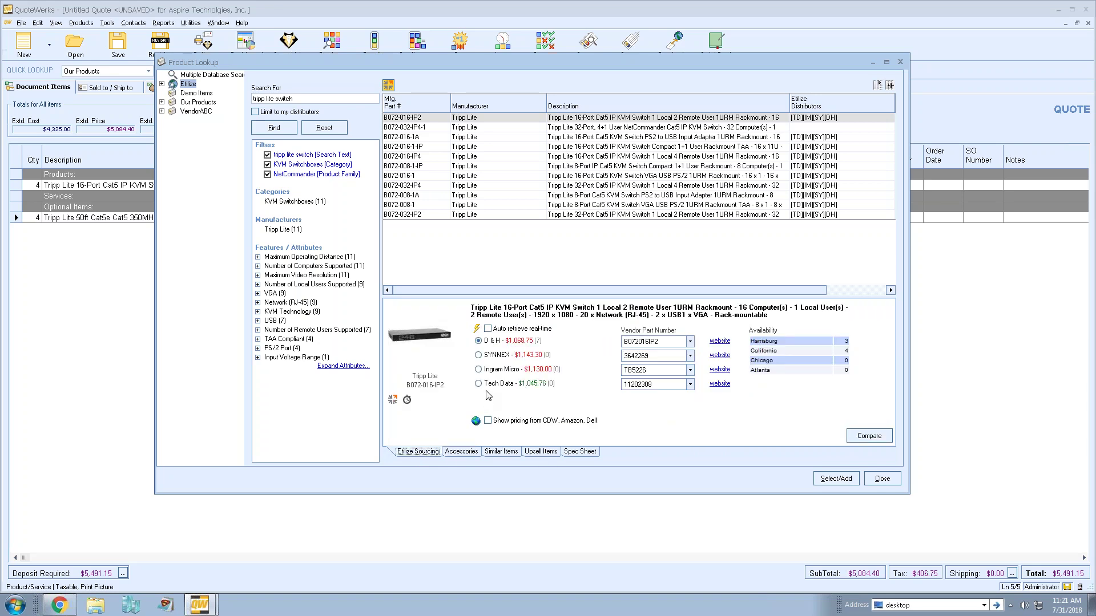
left_click(475, 421)
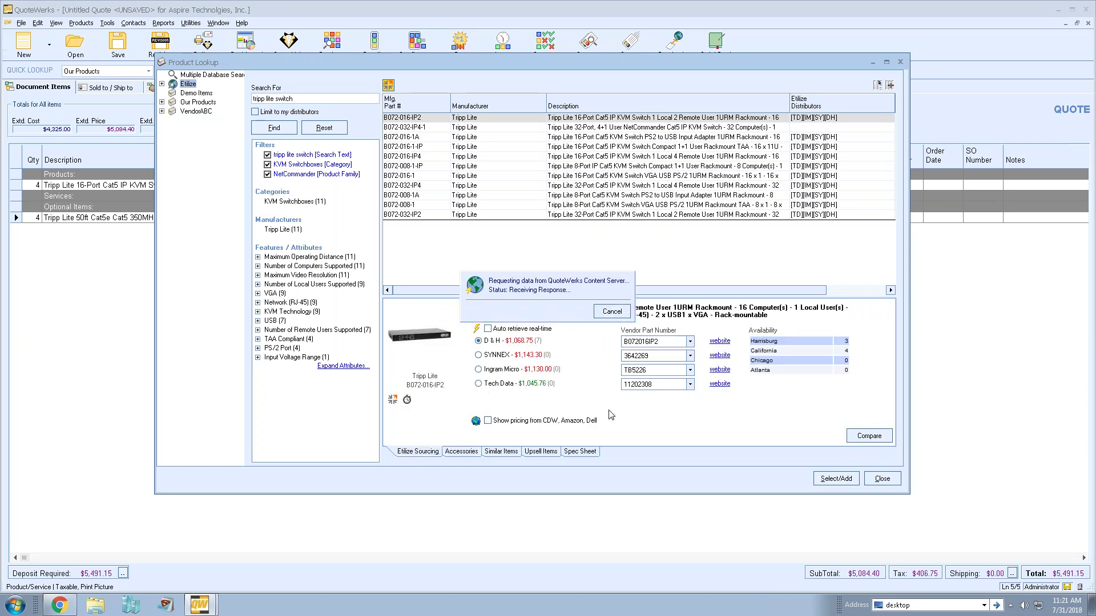
scroll(741, 367, "down", 1)
scroll(742, 366, "down", 1)
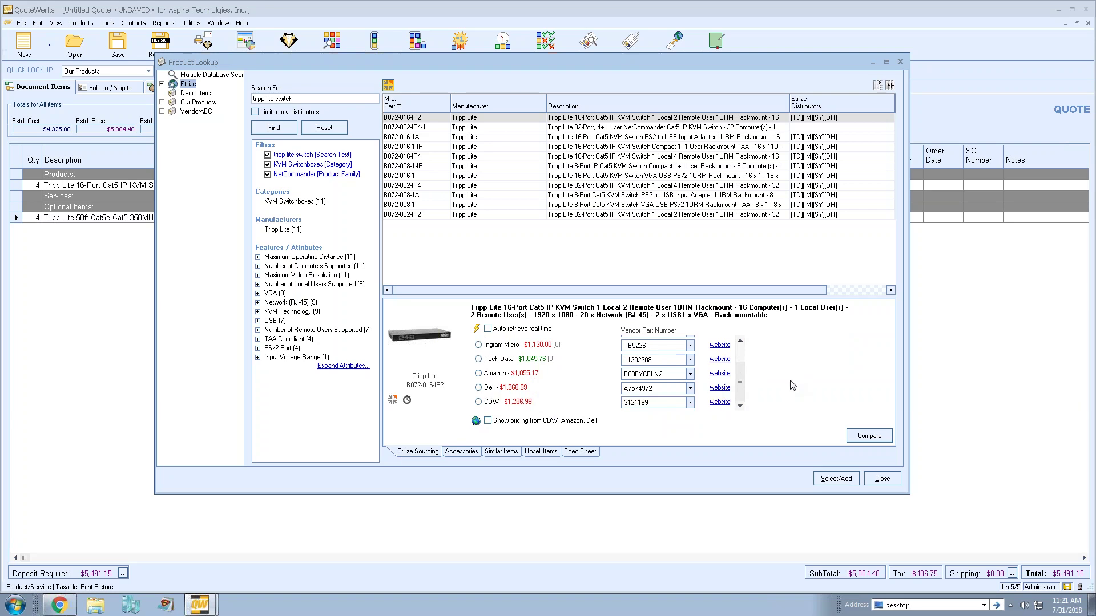
scroll(749, 365, "up", 1)
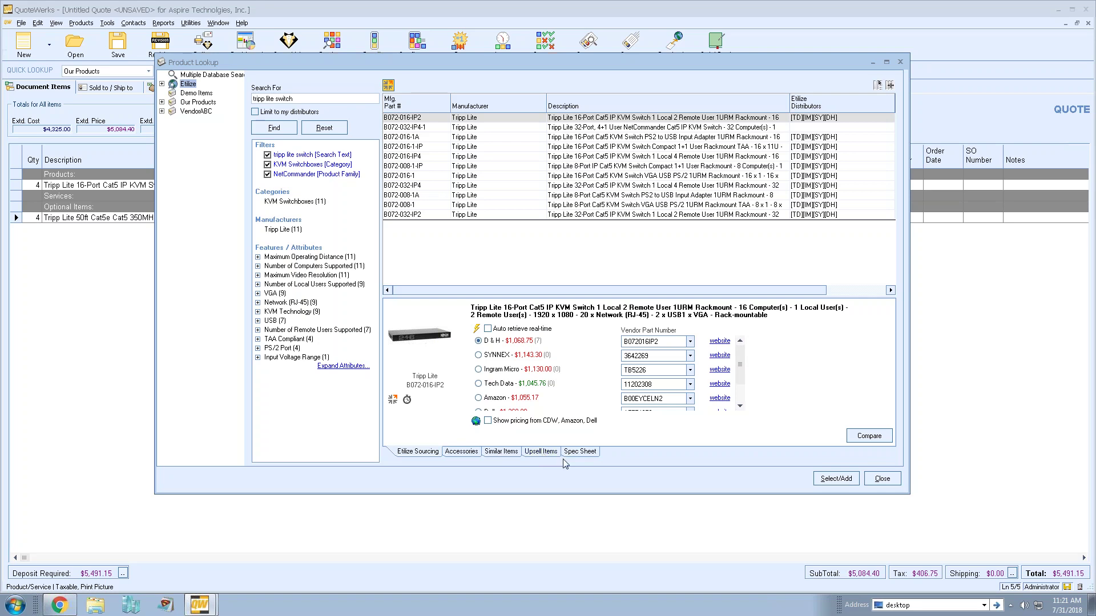
- Scroll through the Tripp Lite switch's Etilize spec sheet, then browse the Demo Items database
left_click(580, 454)
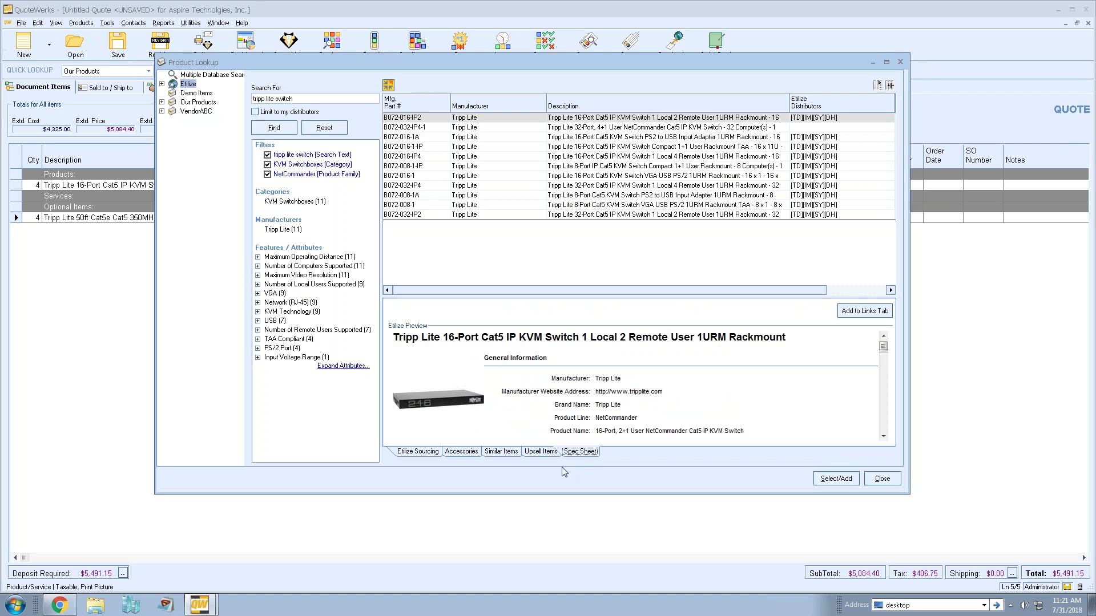
scroll(747, 406, "down", 2)
scroll(757, 385, "down", 8)
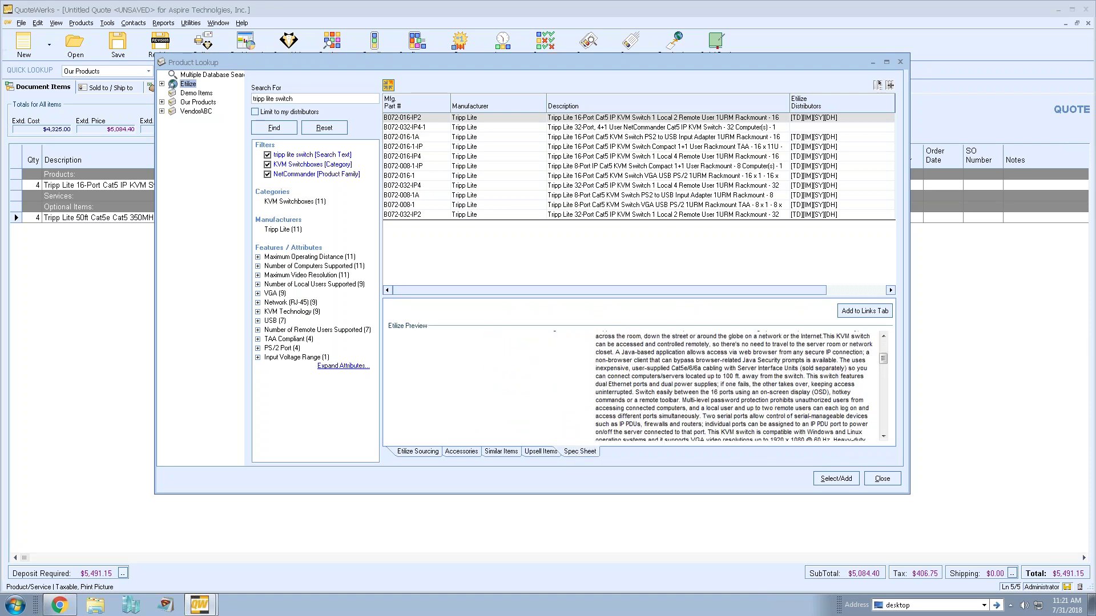
scroll(756, 384, "down", 3)
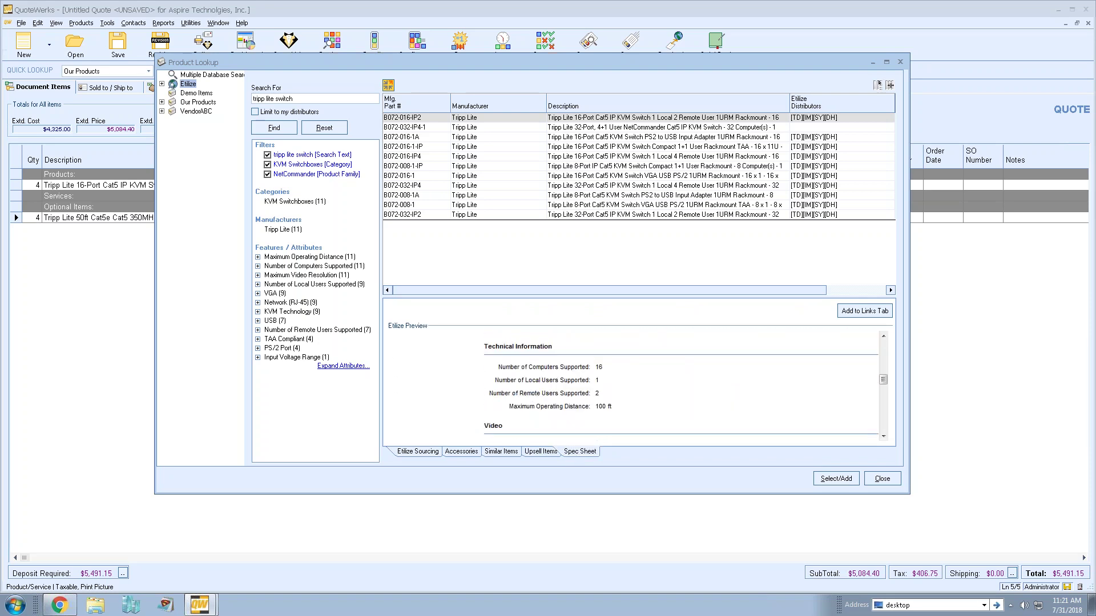
scroll(751, 396, "up", 4)
scroll(691, 368, "up", 9)
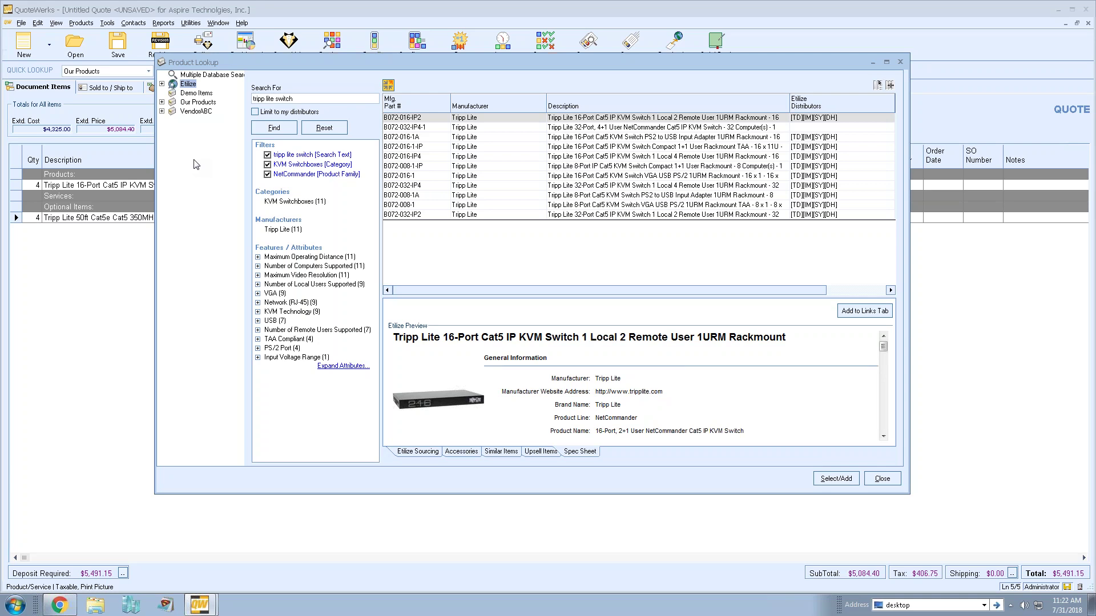
left_click(196, 92)
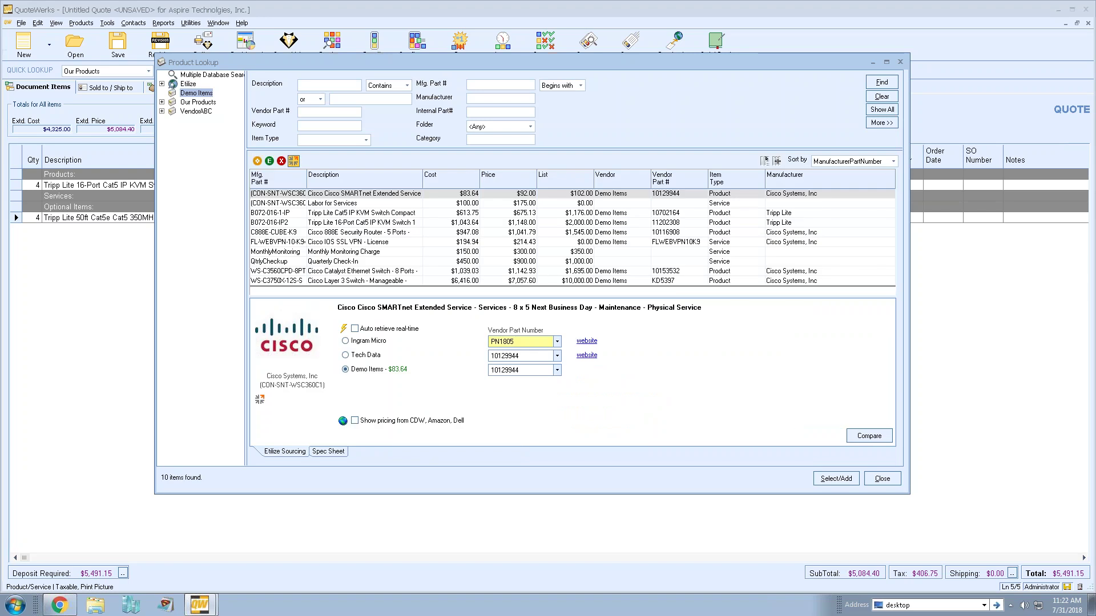
- Hide the detail pane, try Ctrl/Shift row selections, then open Cisco SMARTnet in Add Item Assistant
left_click(293, 162)
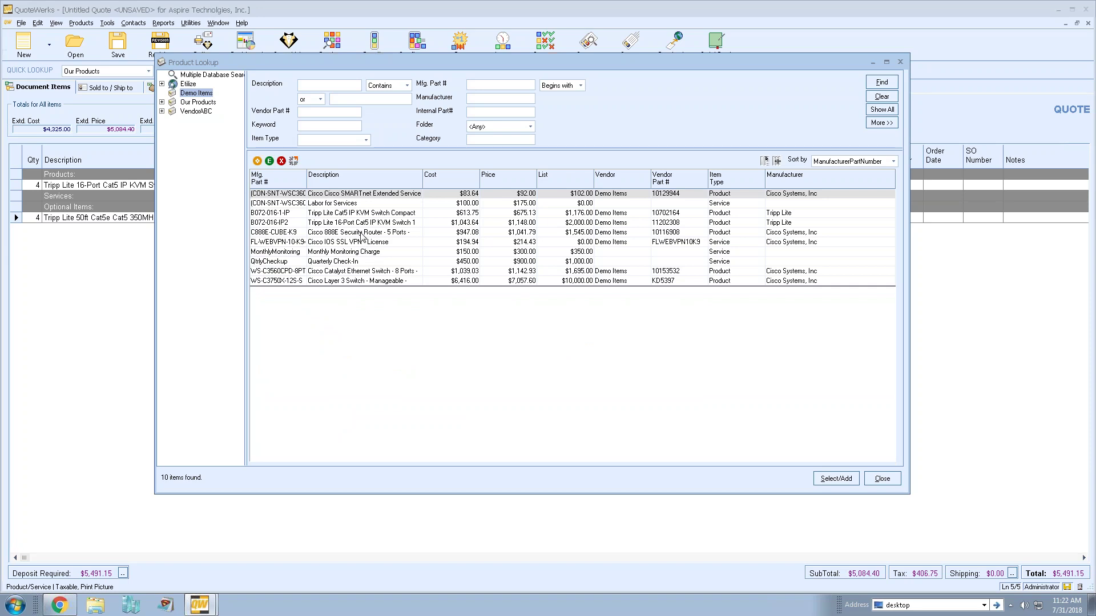
left_click(363, 196)
left_click(363, 205, "ctrl")
left_click(363, 214, "ctrl")
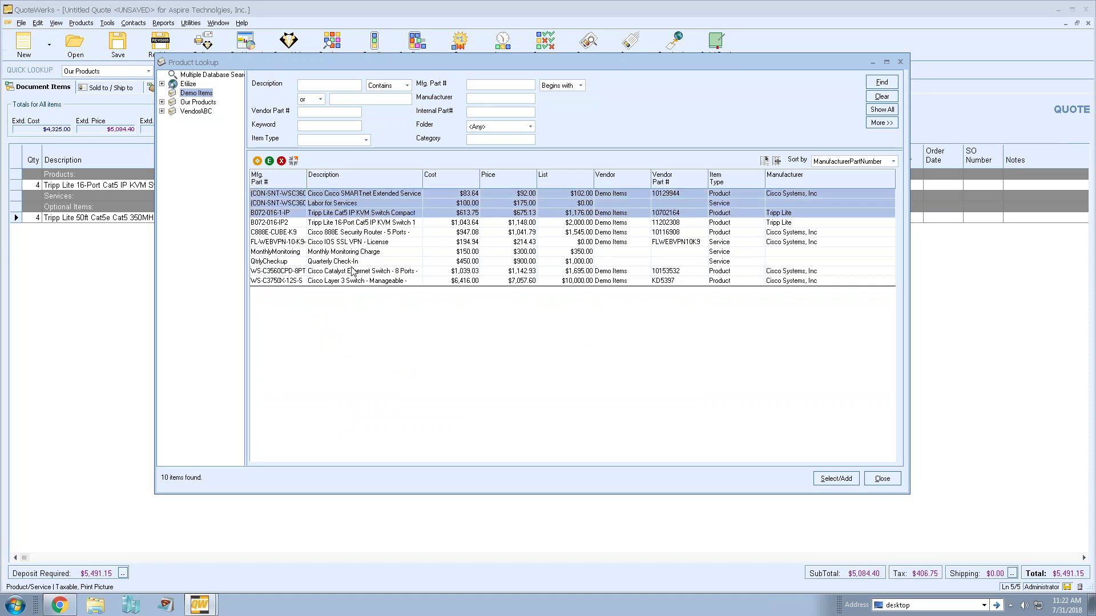
left_click(357, 195)
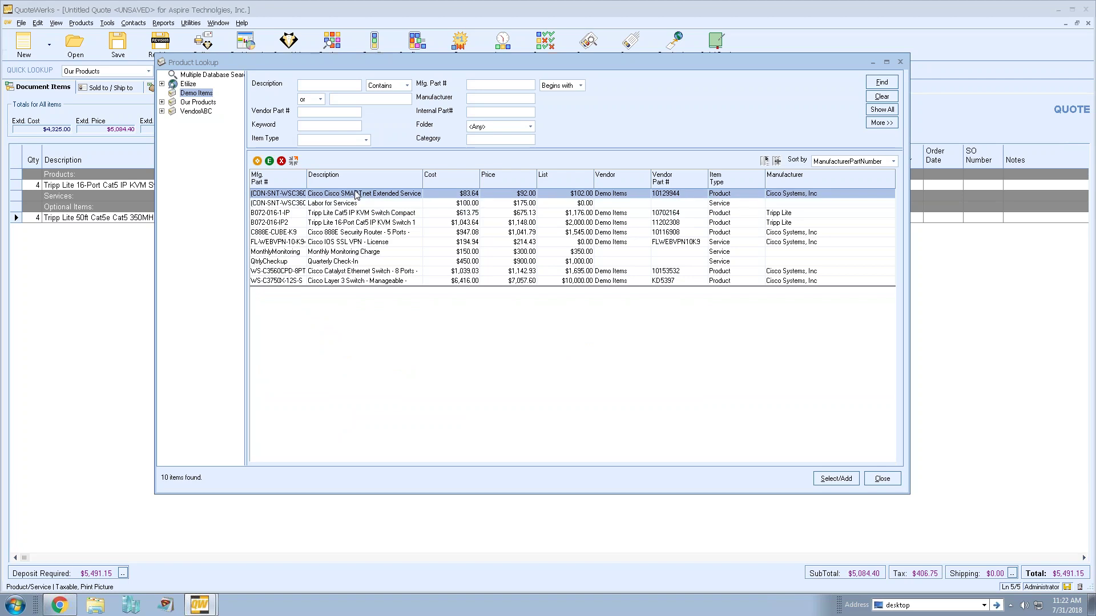
left_click(347, 281, "shift")
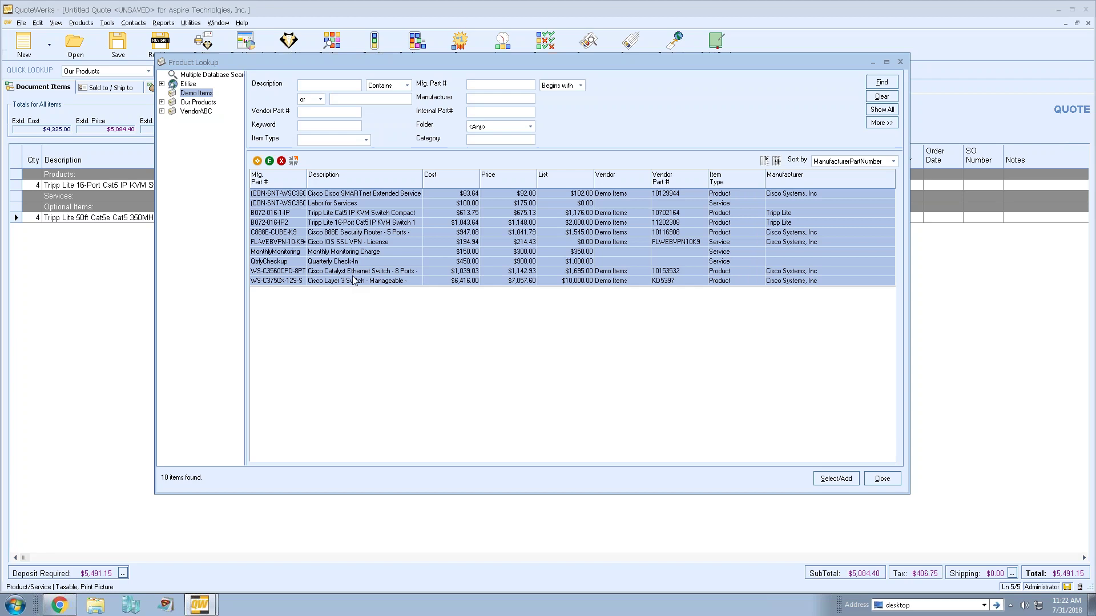
left_click(348, 195)
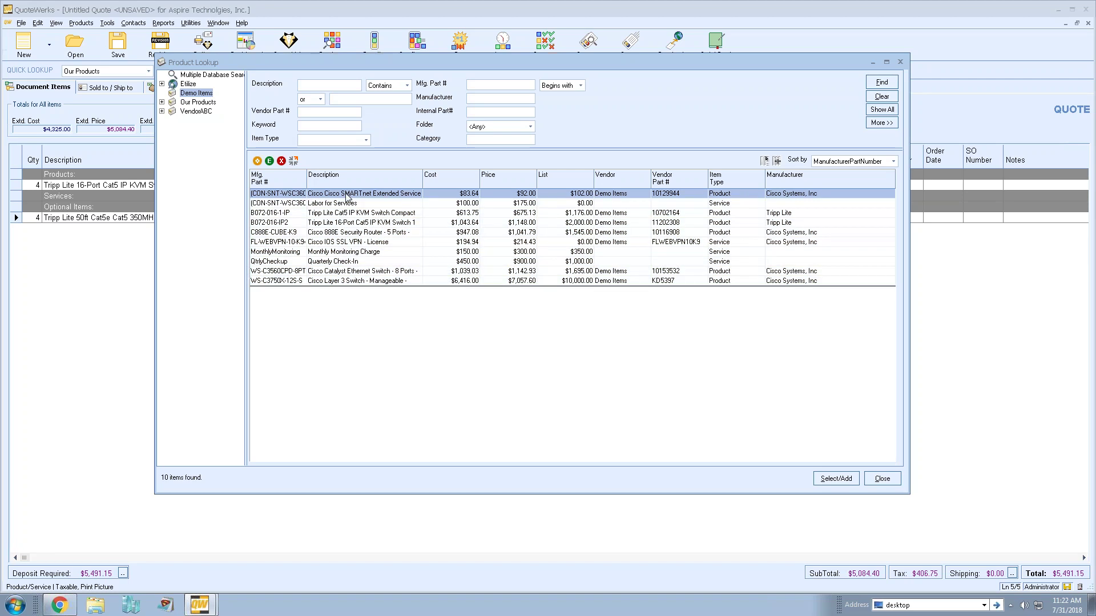
double_click(347, 197)
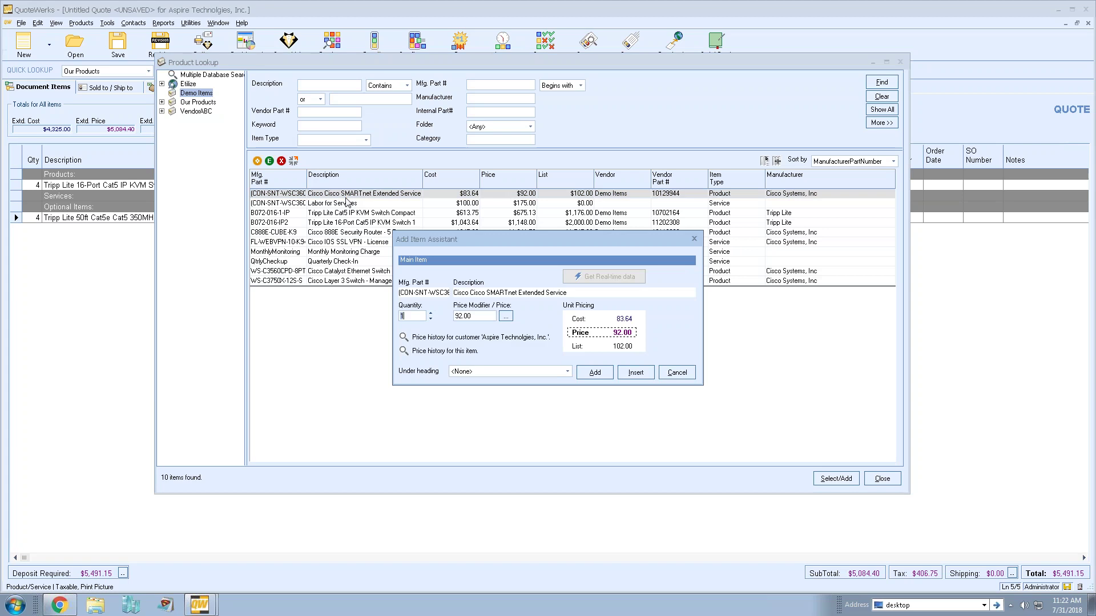
- Add Cisco SMARTnet to the quote under the Services heading
left_click(483, 371)
left_click(489, 397)
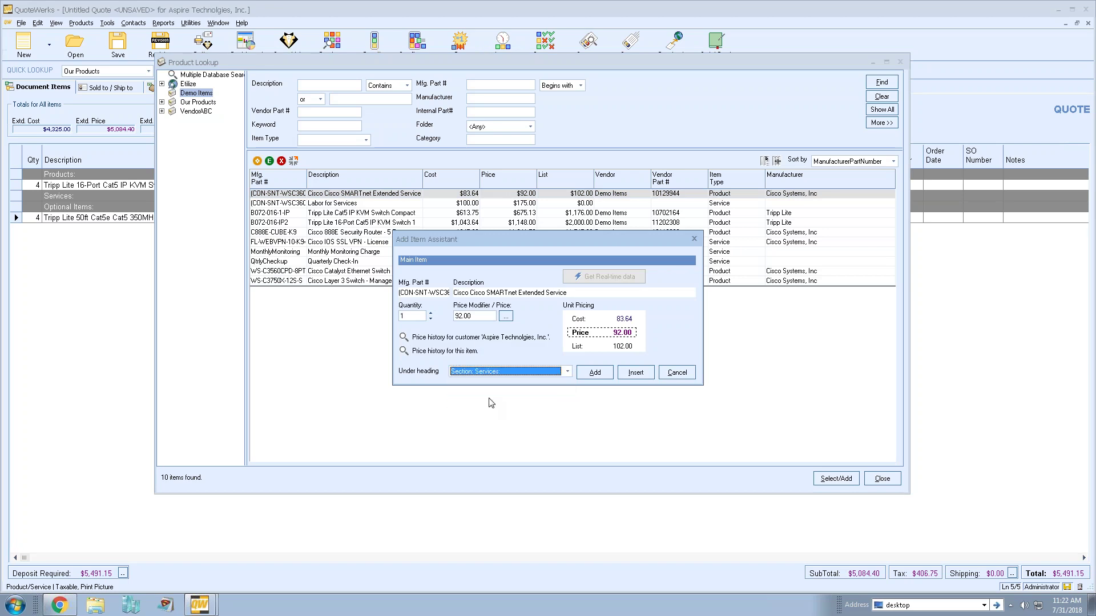
left_click(594, 372)
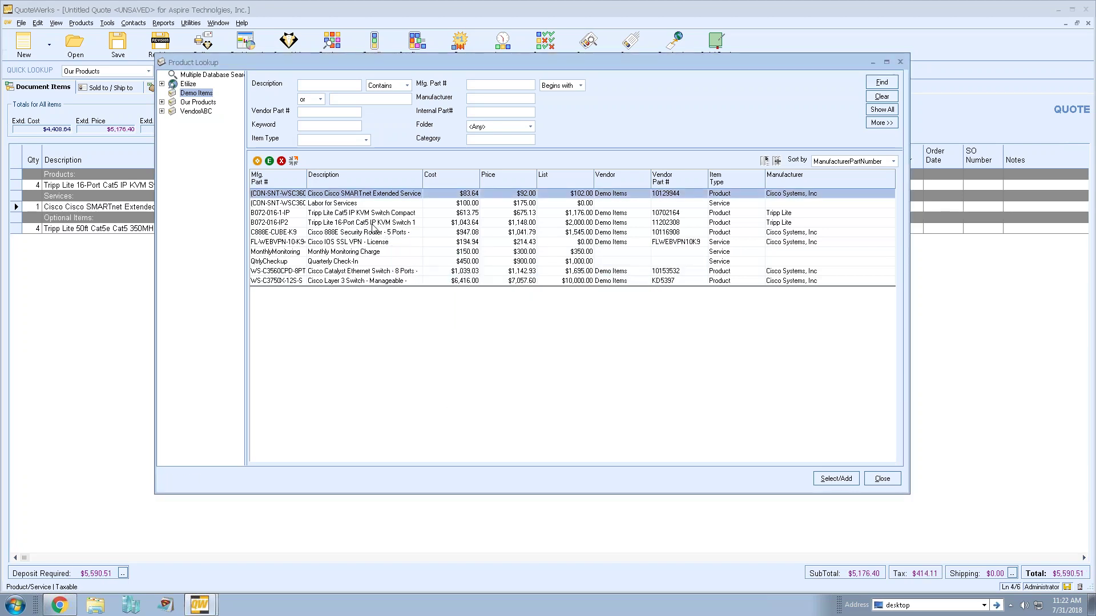
- Select both Tripp Lite KVM switches and add the Cat5 compact switch under Products
left_click(345, 214)
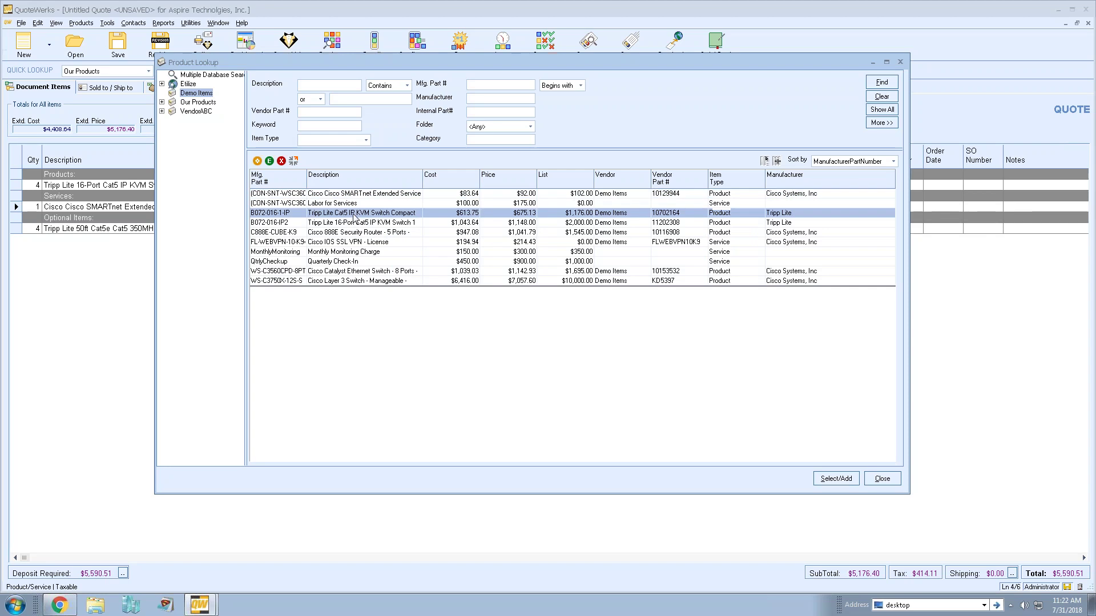
left_click(353, 222, "ctrl")
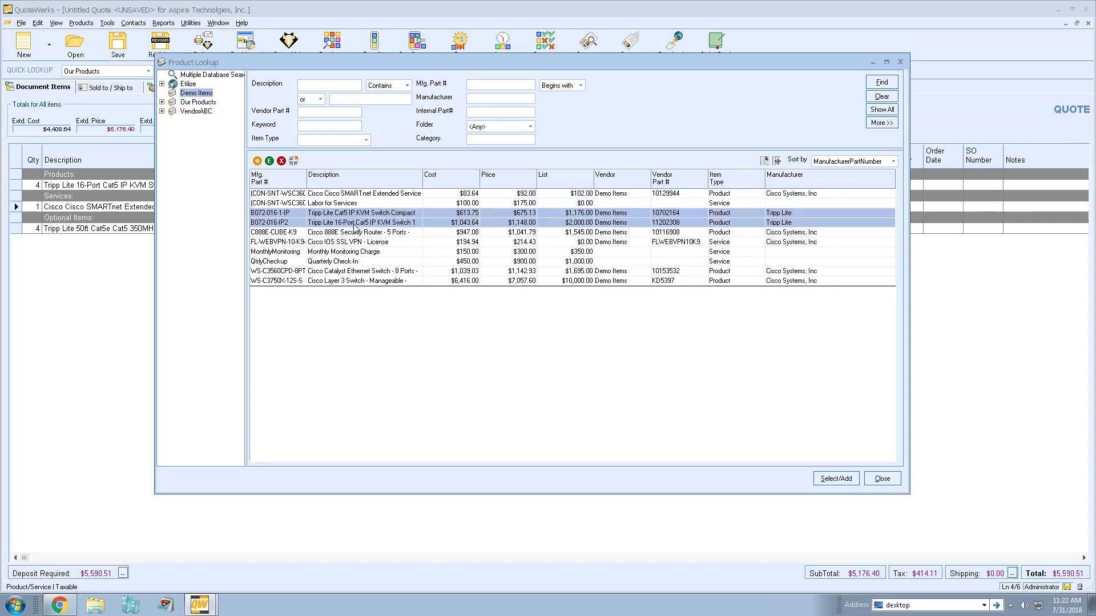
left_click(836, 479)
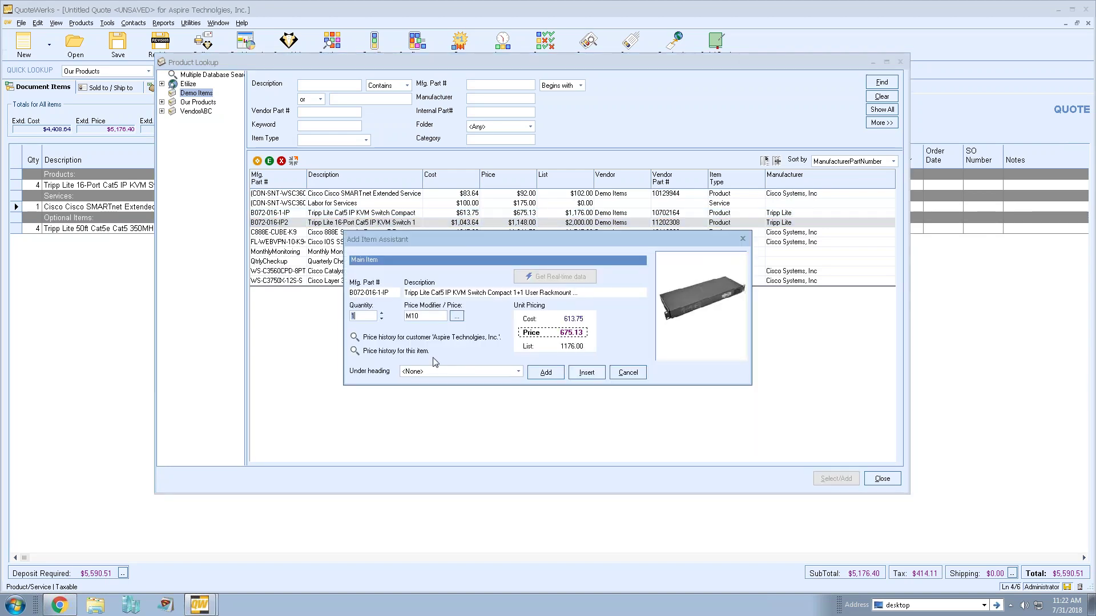
left_click(458, 374)
left_click(453, 391)
left_click(545, 372)
- Add the 16-Port KVM switch under Products, leaving out the optional Cisco 888E router
left_click(446, 425)
left_click(446, 442)
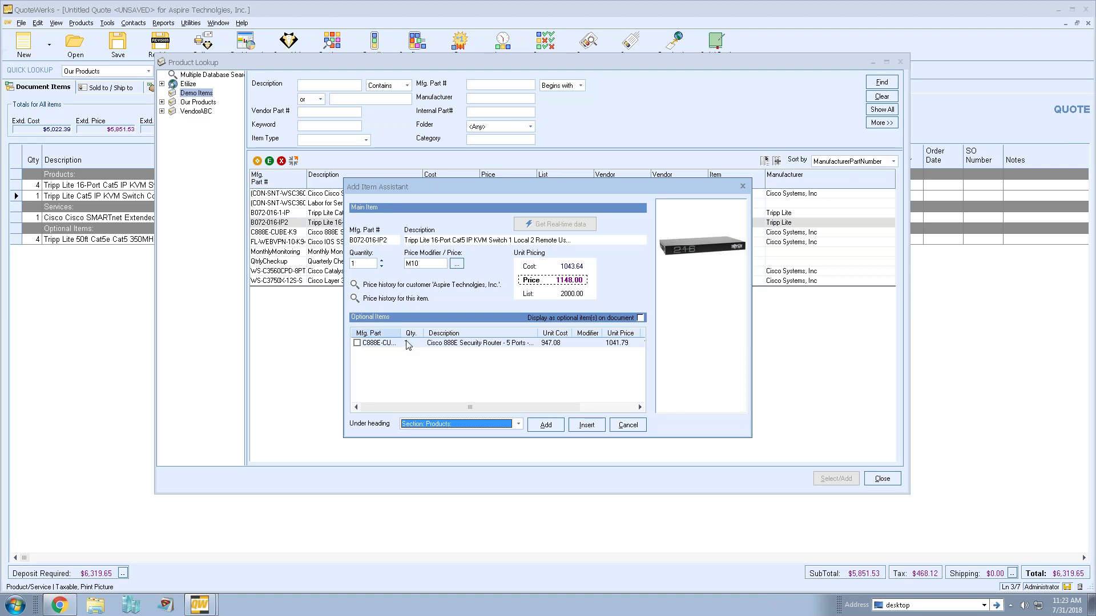
left_click(357, 342)
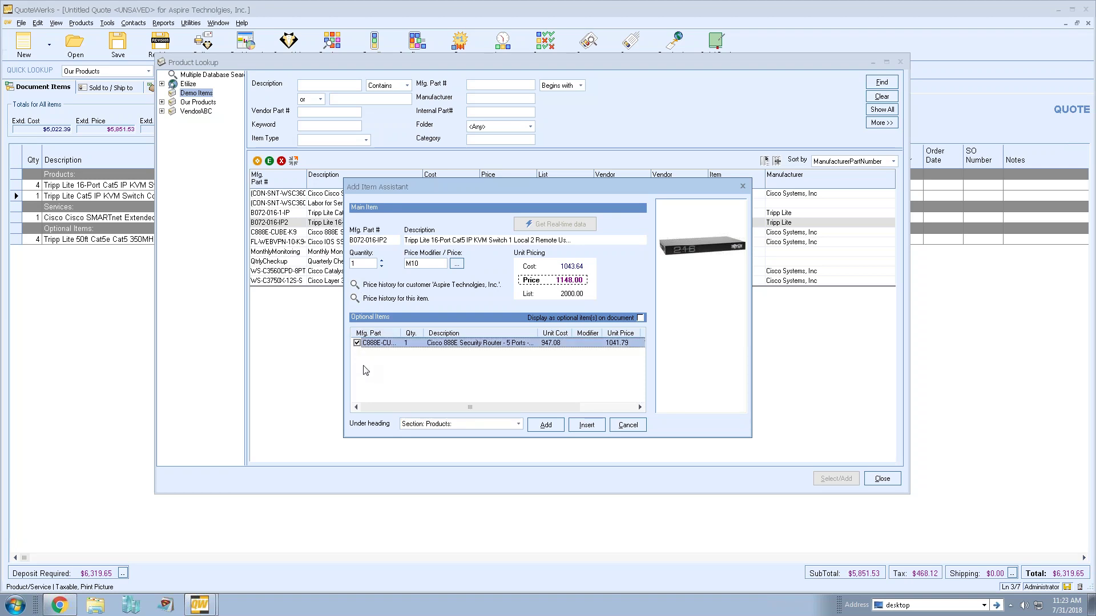
left_click(356, 342)
left_click(539, 423)
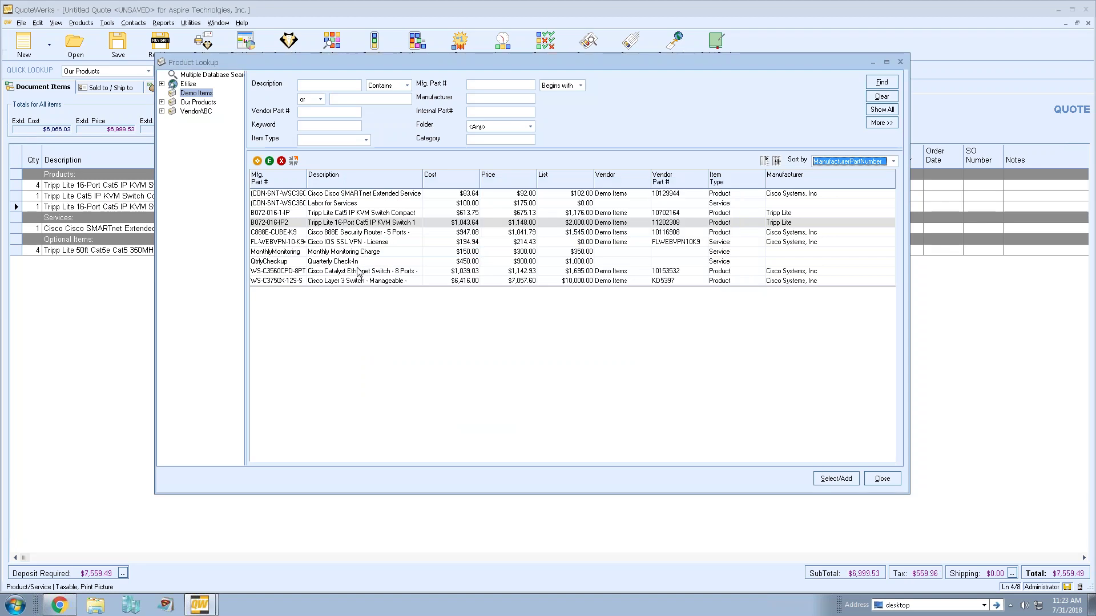
- Add two Cisco Catalyst and two Cisco Layer 3 switches under Optional Items
left_click(358, 272)
left_click(360, 281, "shift")
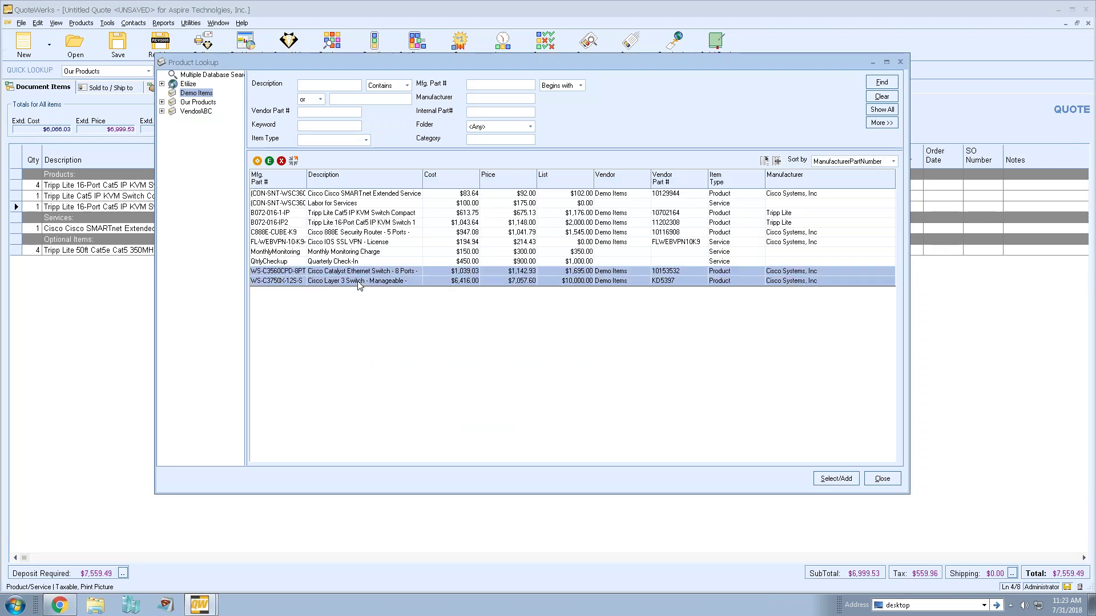
left_click(835, 478)
left_click(567, 371)
left_click(500, 409)
left_click(431, 312)
key("Return")
left_click(430, 313)
left_click(465, 371)
left_click(470, 409)
left_click(597, 373)
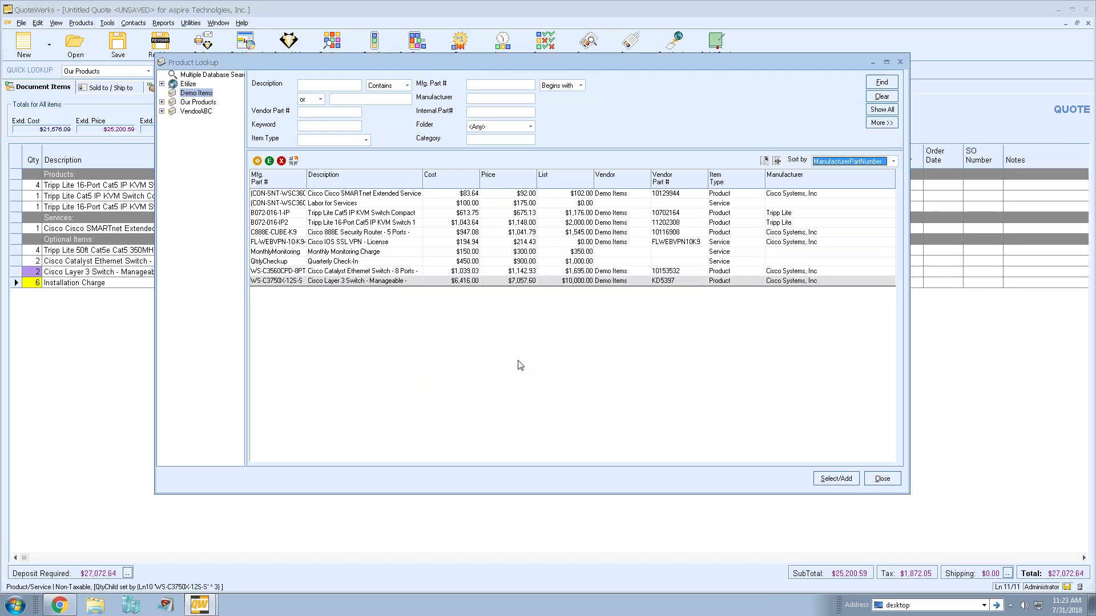
- Add the Monthly Monitoring Charge and Quarterly Check-In under the Services heading
left_click(383, 254)
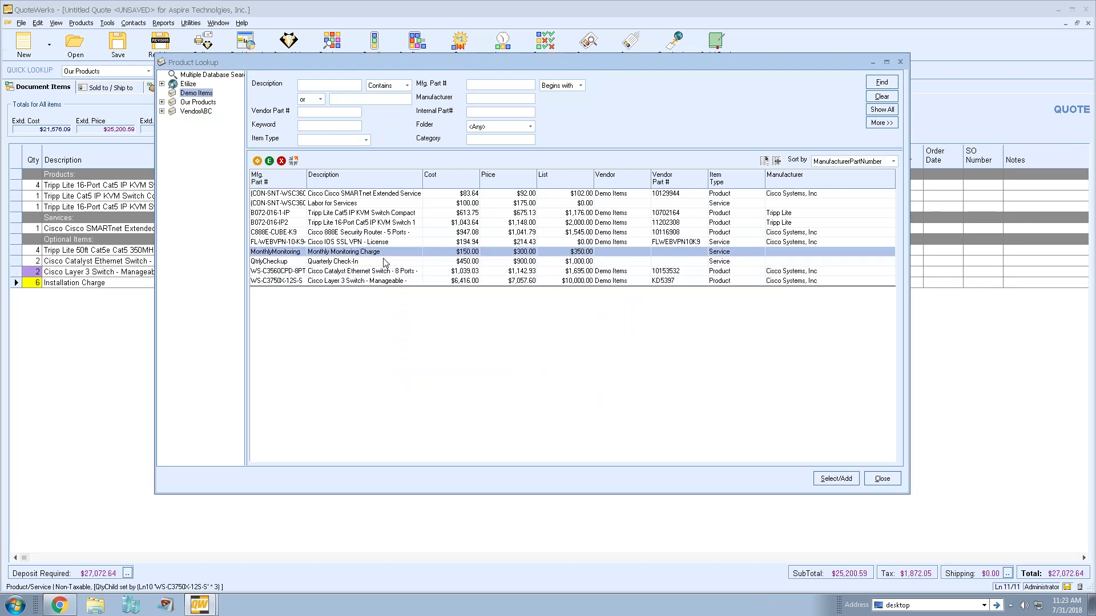
left_click(836, 479)
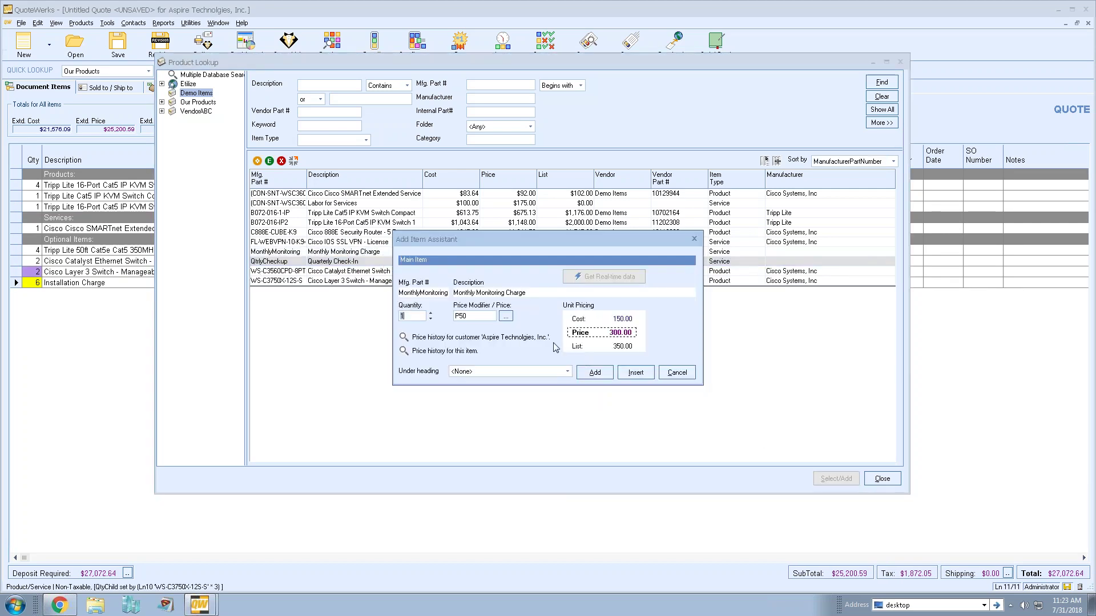
left_click(535, 372)
left_click(525, 397)
left_click(594, 372)
left_click(512, 372)
left_click(508, 397)
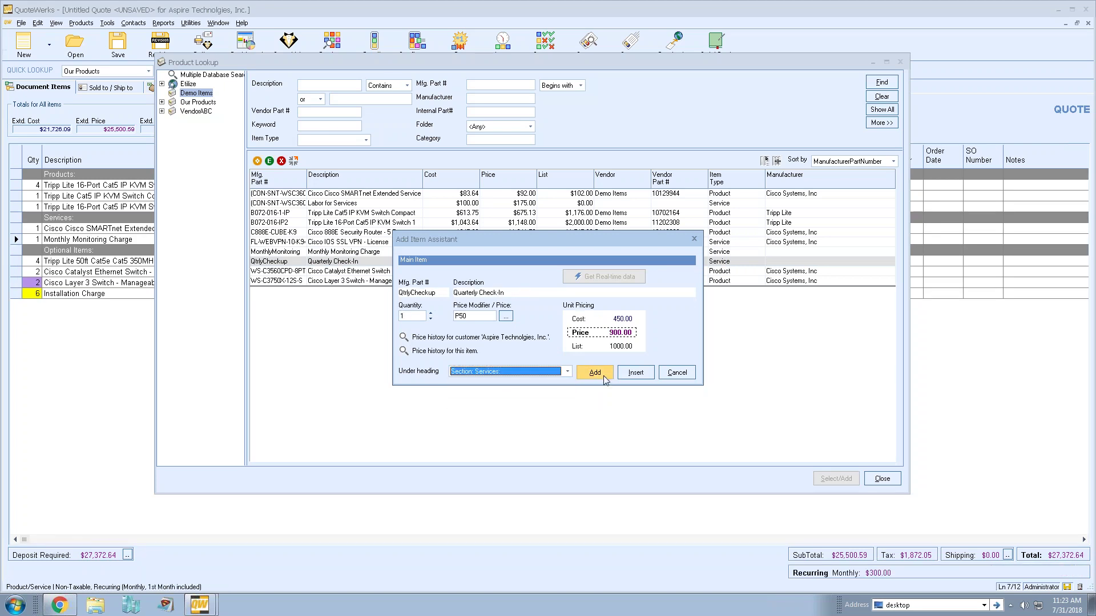
left_click(595, 372)
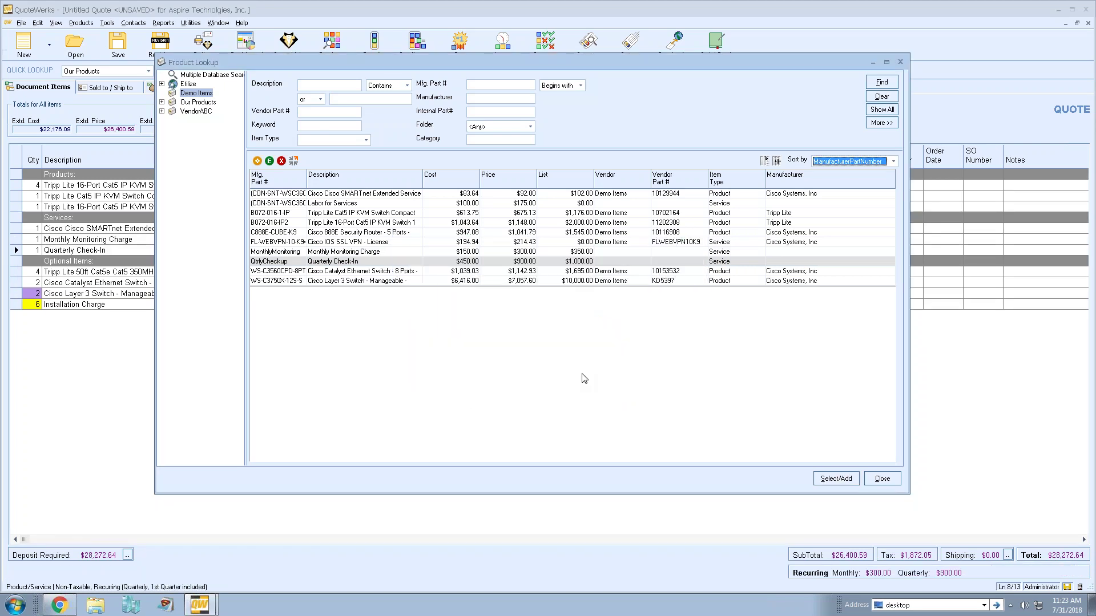
- Close Product Lookup and move the Cisco SMARTnet line into Products and Installation Charge into Services
left_click(882, 480)
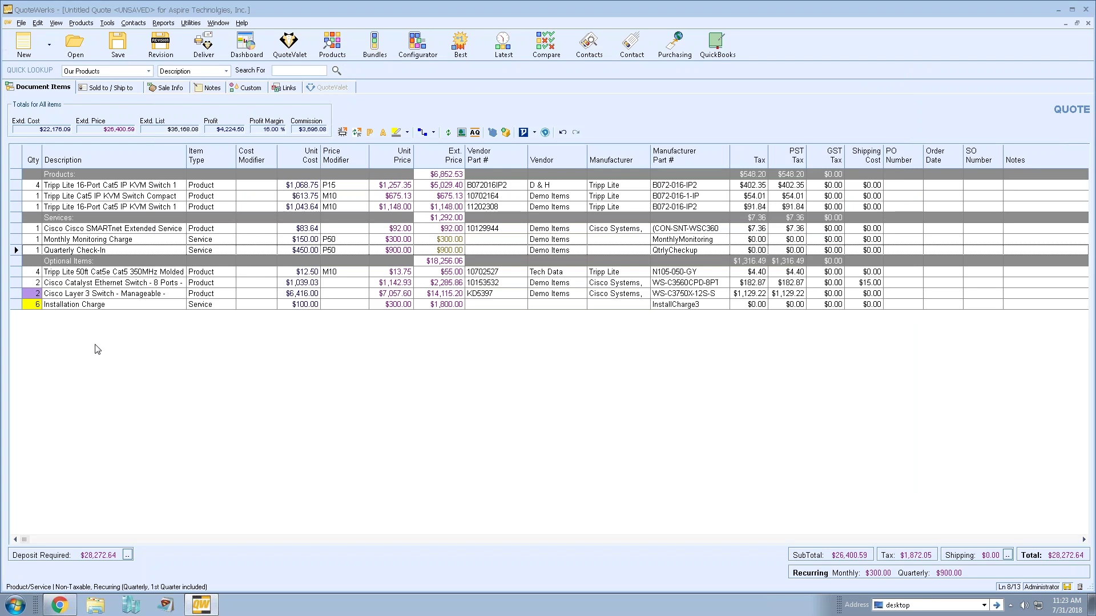
left_click(69, 230)
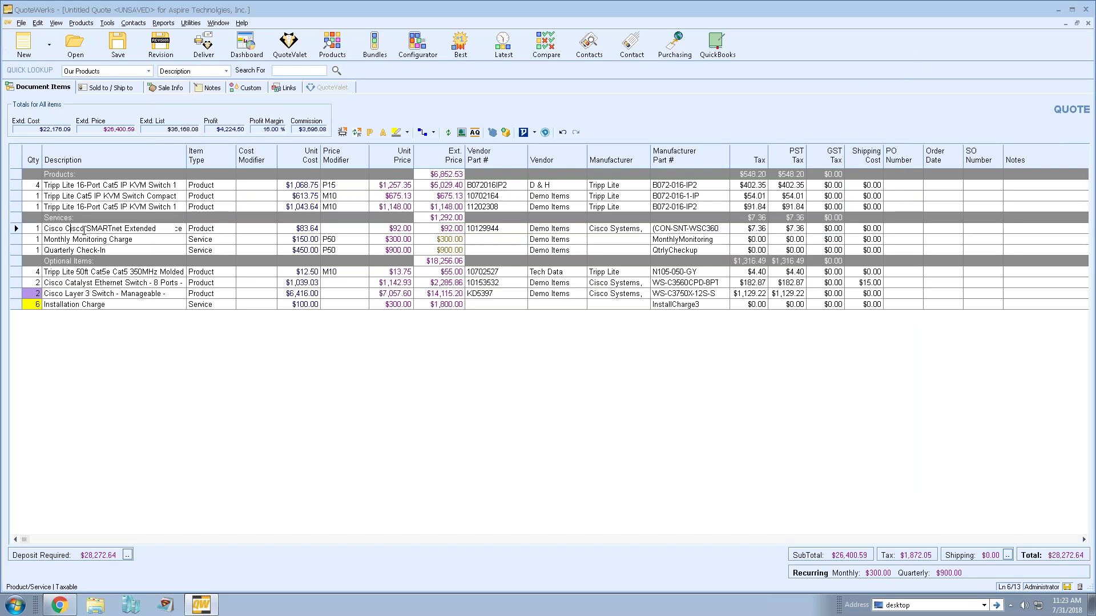
left_click(16, 229)
left_click_drag(18, 217, 25, 208)
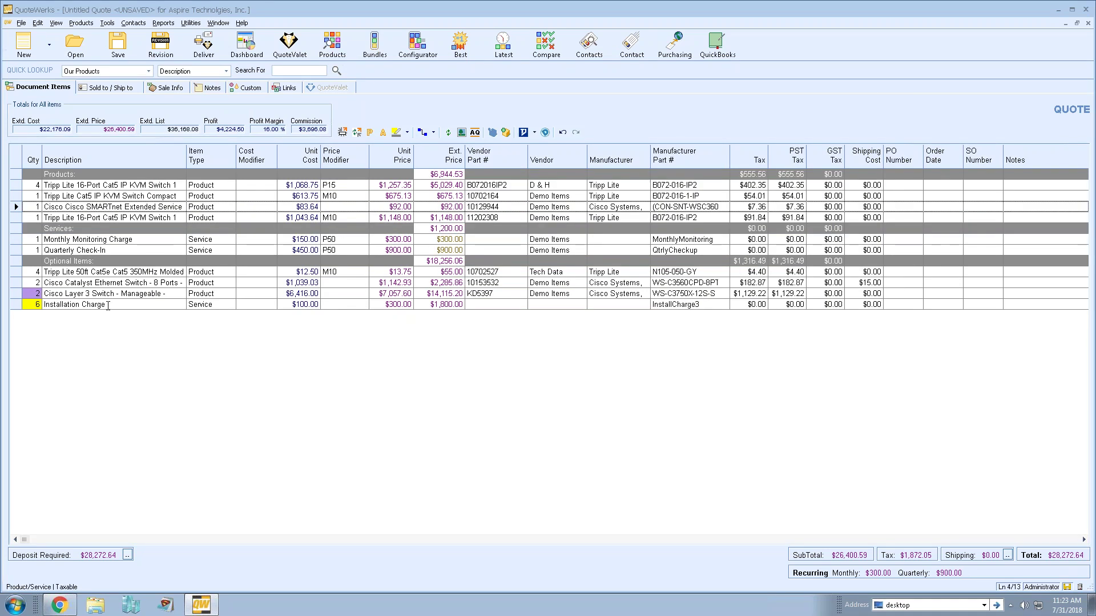
left_click_drag(16, 304, 16, 261)
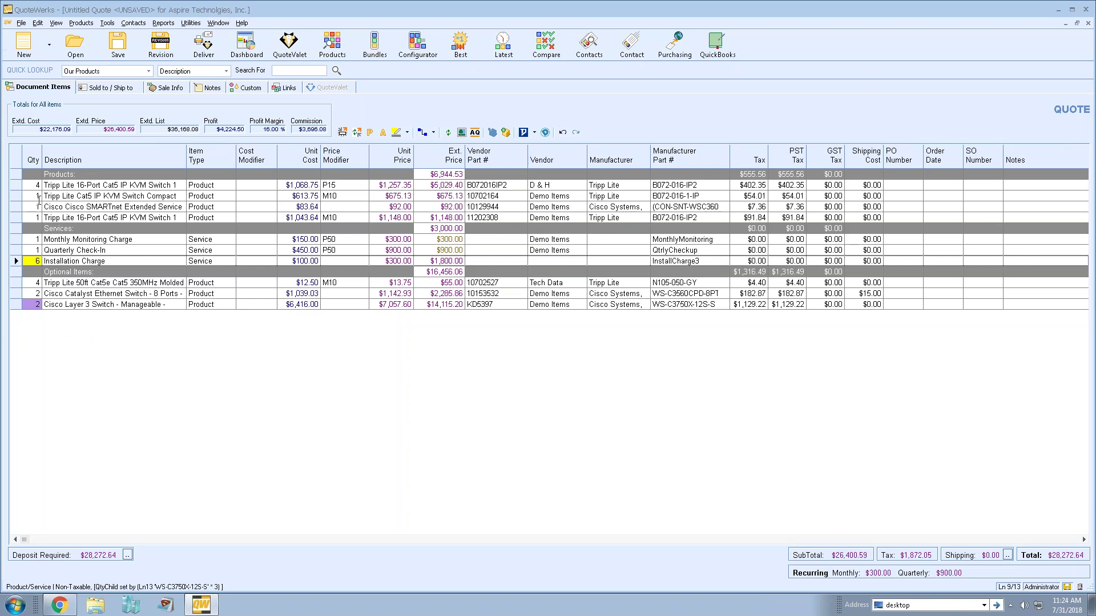
- Apply quantity 4 to the compact KVM, Cisco SMARTnet and second 16-Port KVM lines
left_click_drag(17, 196, 17, 217)
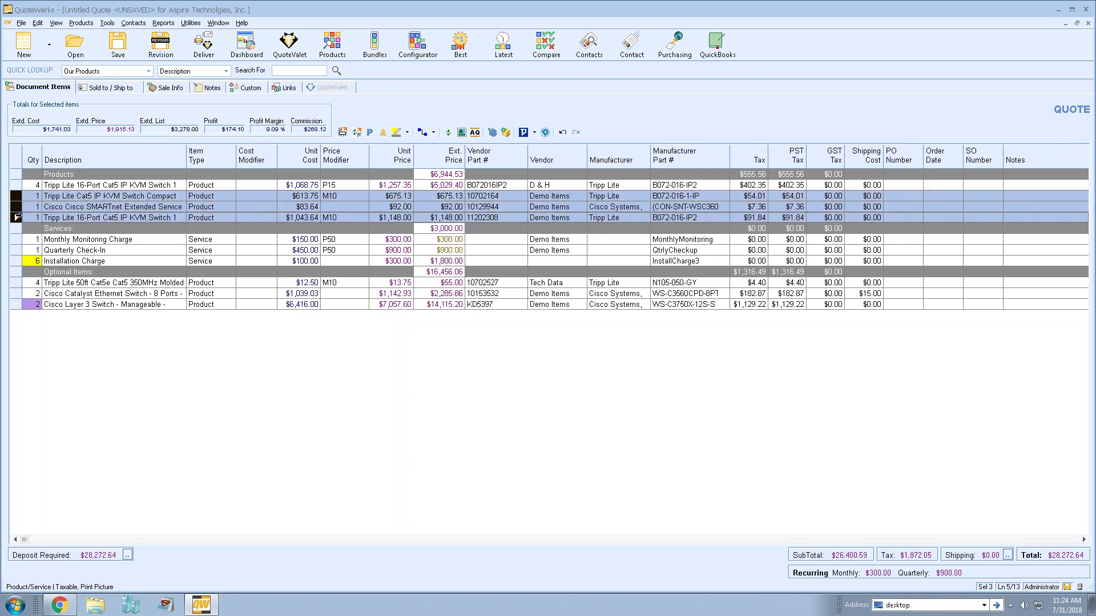
right_click(17, 197)
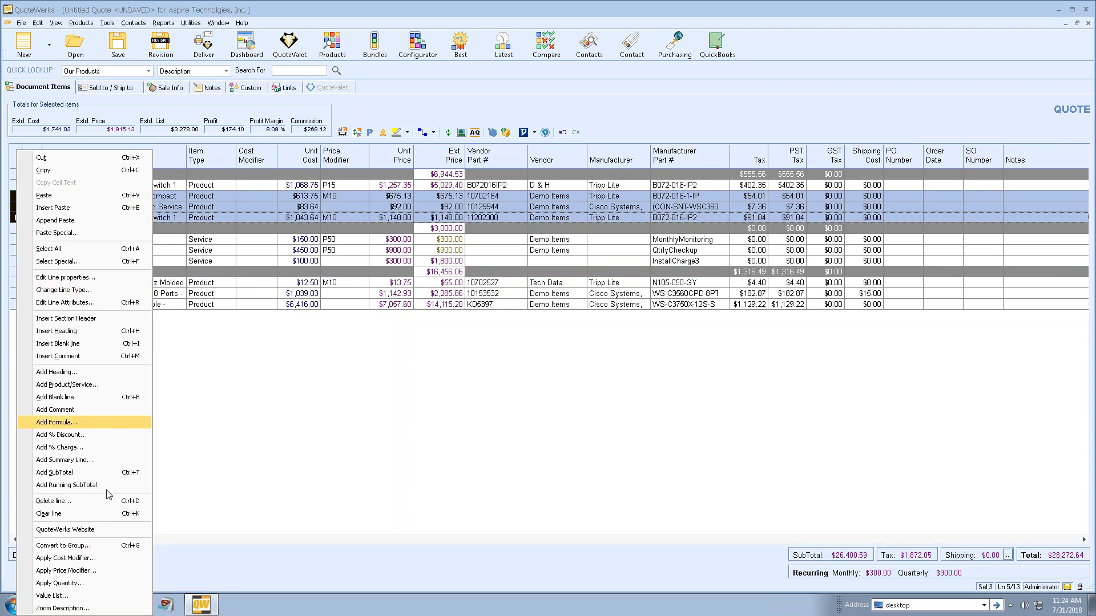
left_click(118, 583)
type("4")
left_click(631, 198)
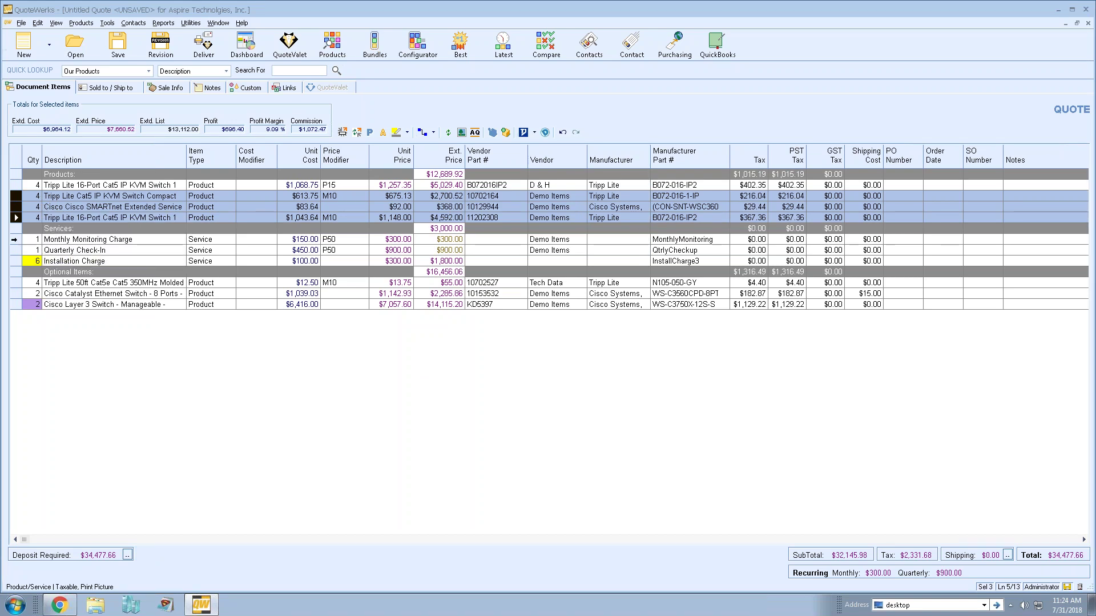
left_click(16, 239)
- Apply a 70 margin-point price modifier to both service lines, then widen the Description column
left_click(16, 250, "shift")
right_click(13, 250)
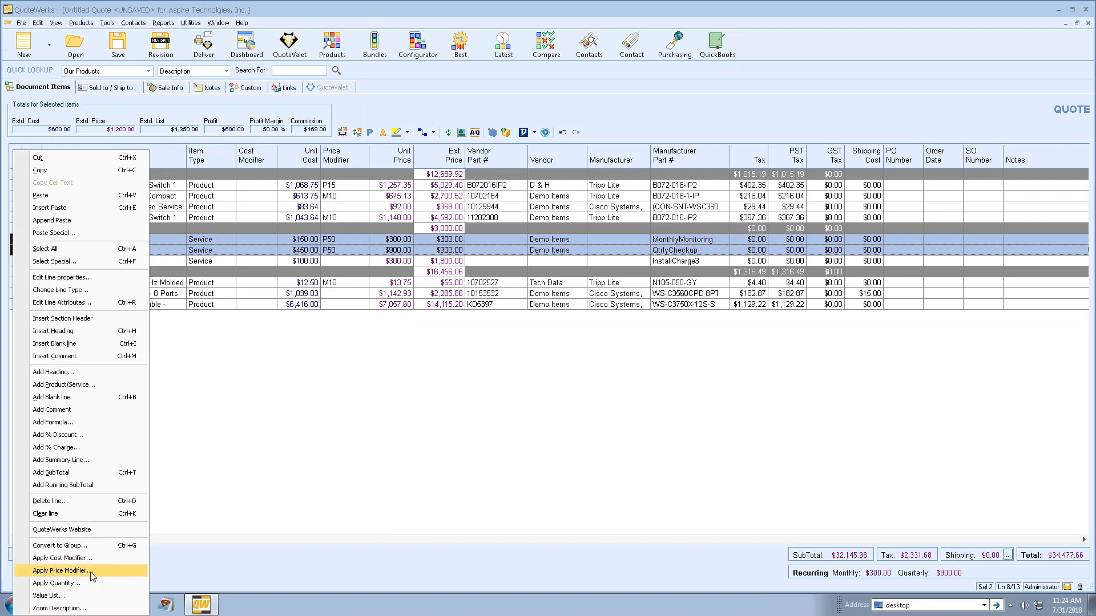
left_click(60, 571)
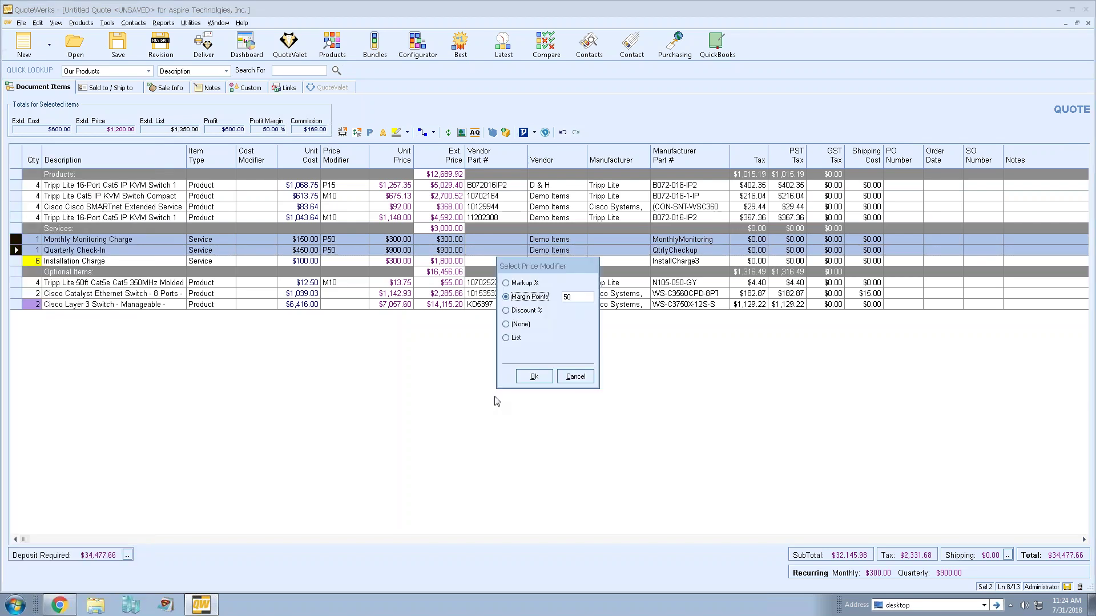
double_click(577, 298)
type("70")
left_click(534, 377)
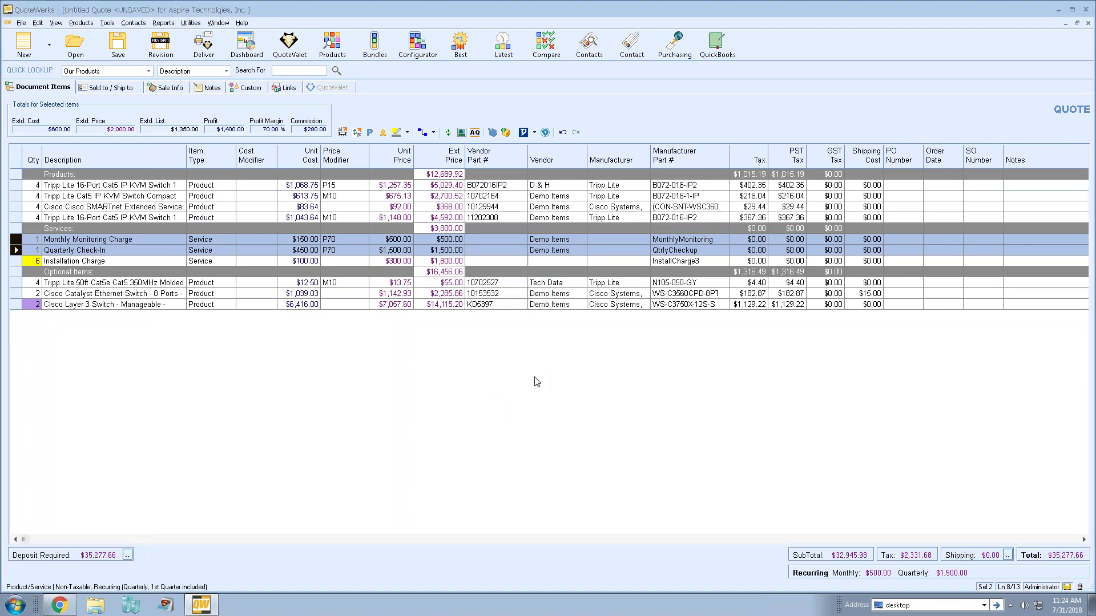
left_click(338, 239)
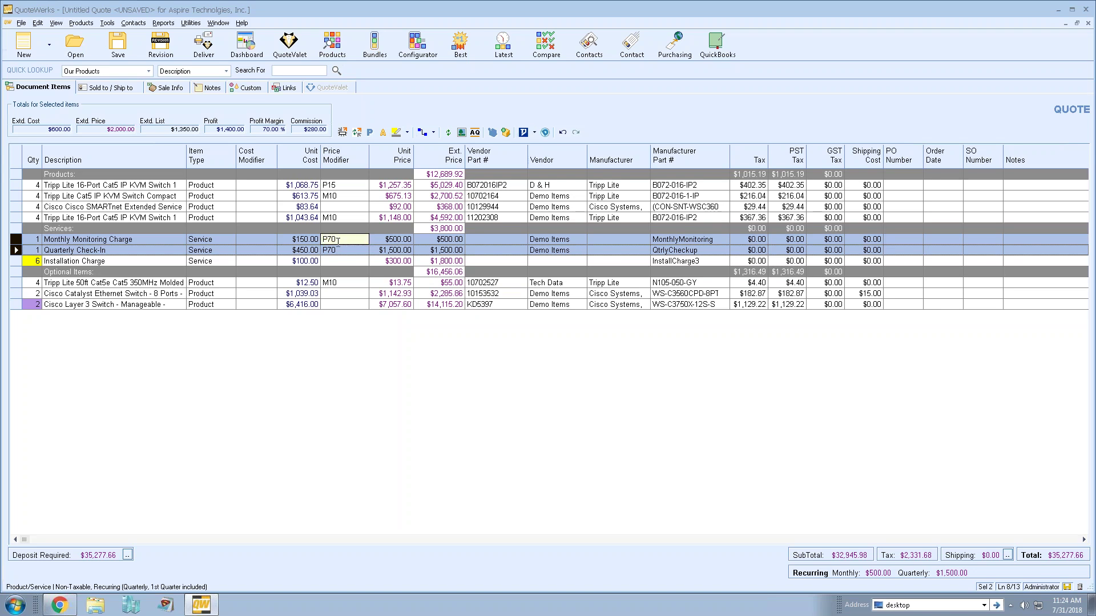
key("Escape")
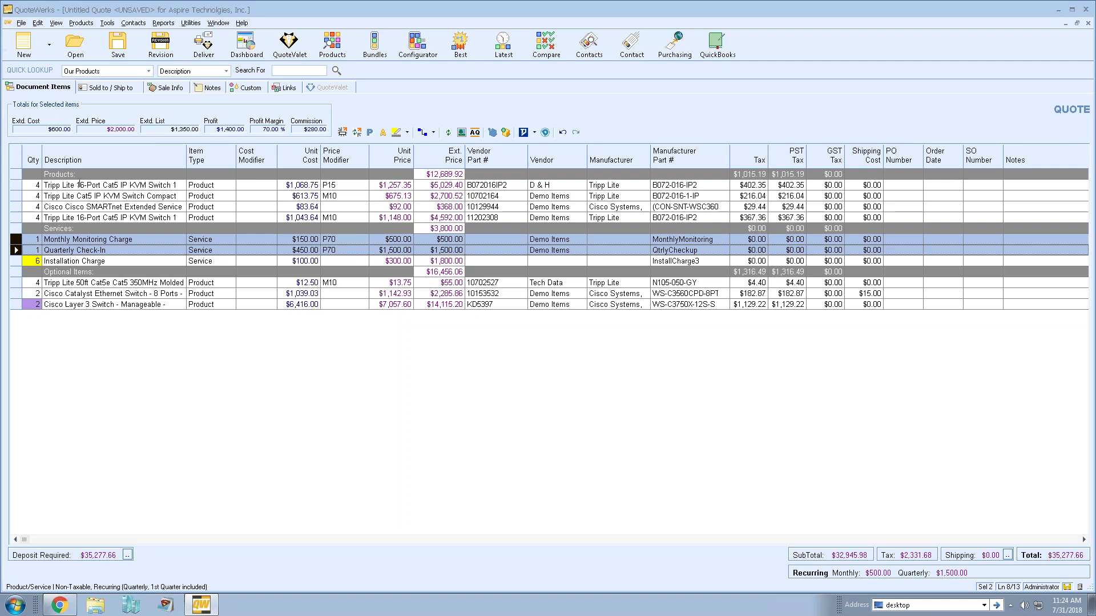
left_click_drag(187, 157, 228, 157)
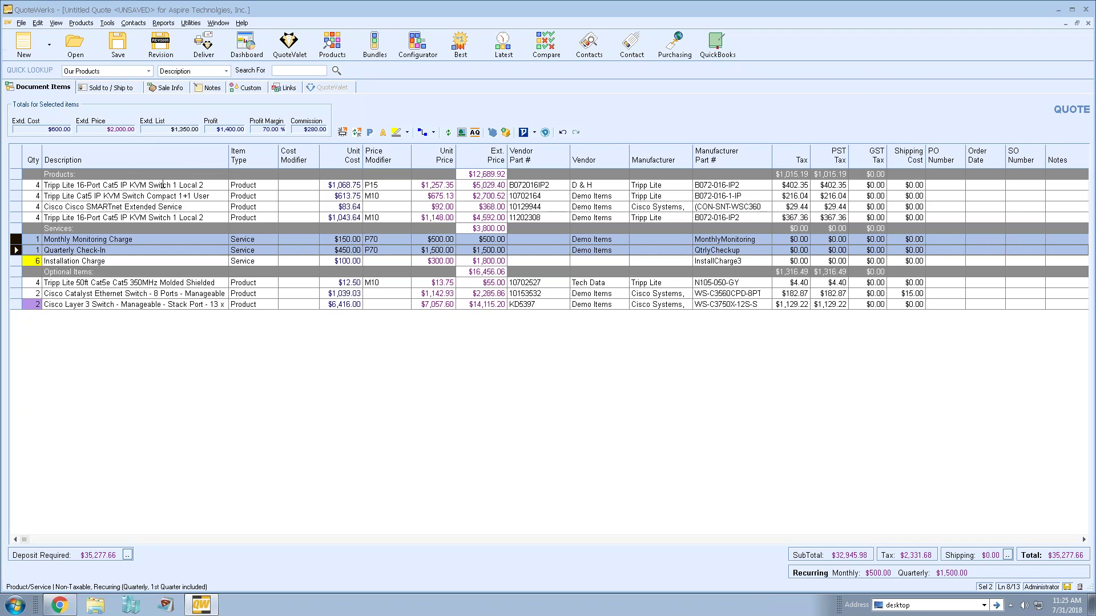
- Trim the first Tripp Lite KVM description so it ends at 'Remote User'
double_click(109, 185)
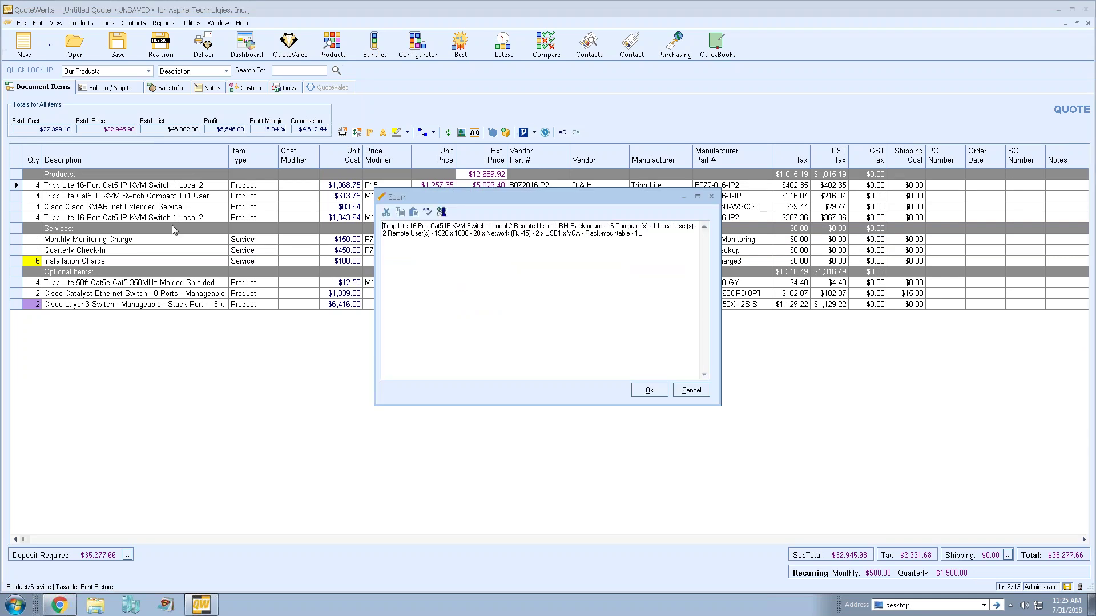
triple_click(654, 235)
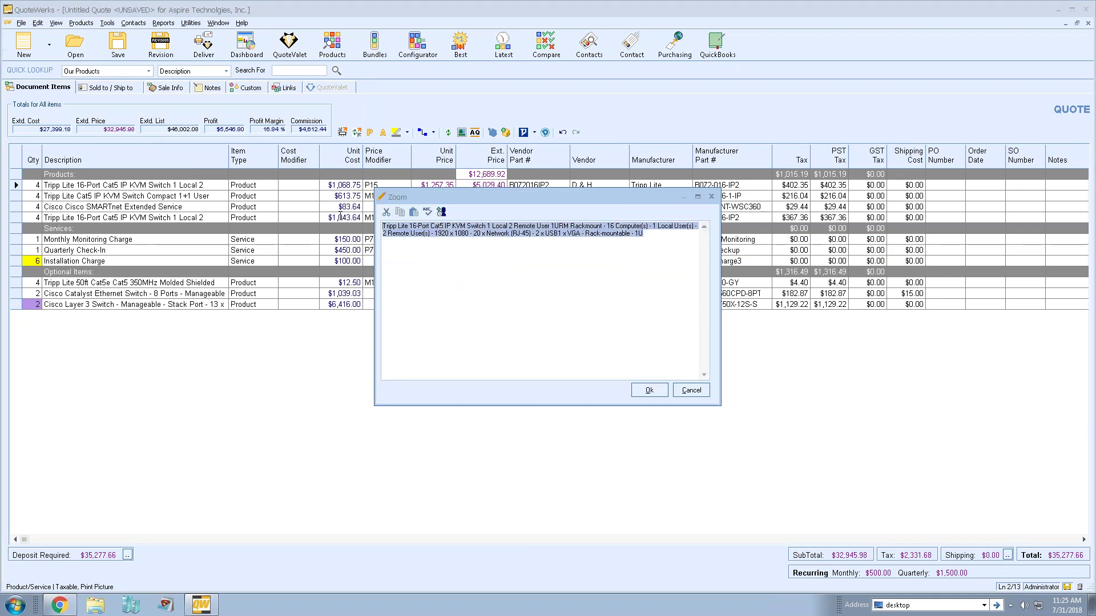
left_click(639, 226)
left_click_drag(652, 239, 555, 224)
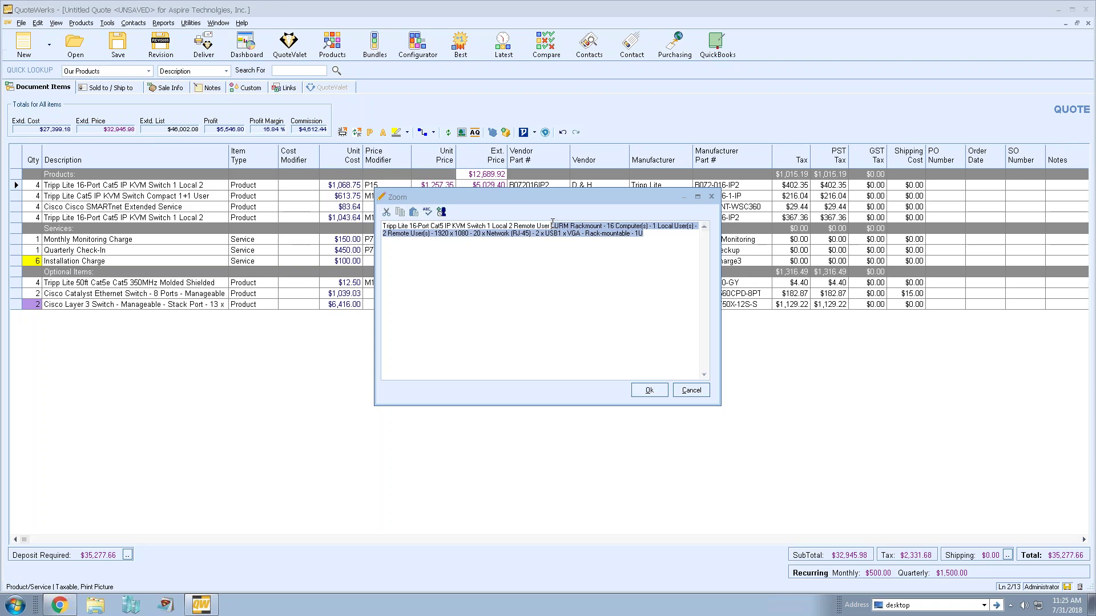
key("Delete")
left_click(648, 391)
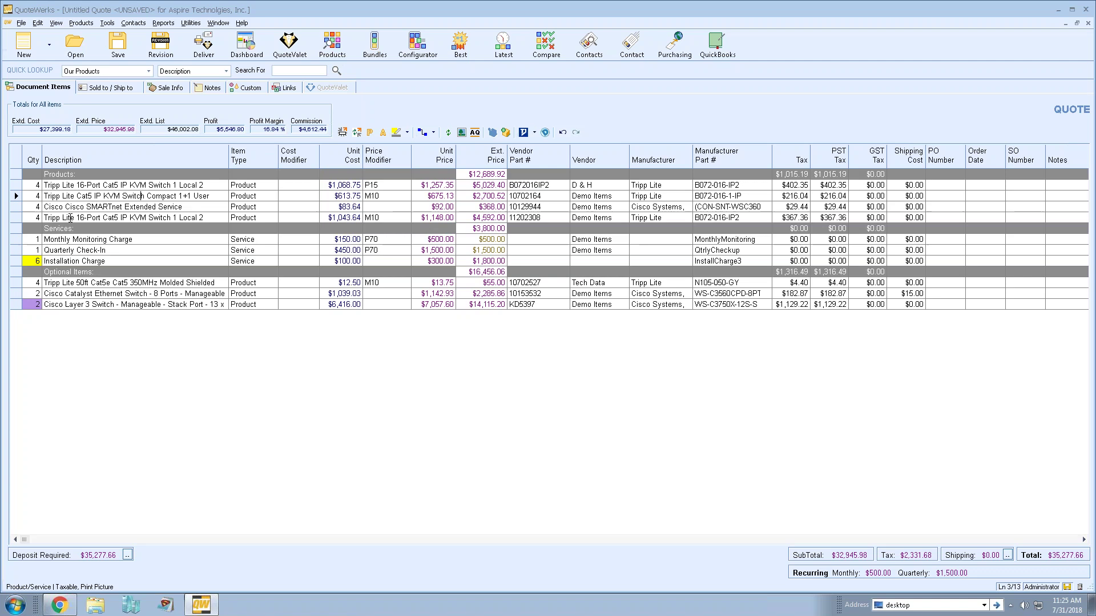
- Move the Cisco Layer 3 Switch line up from Optional Items into Products
left_click(17, 283)
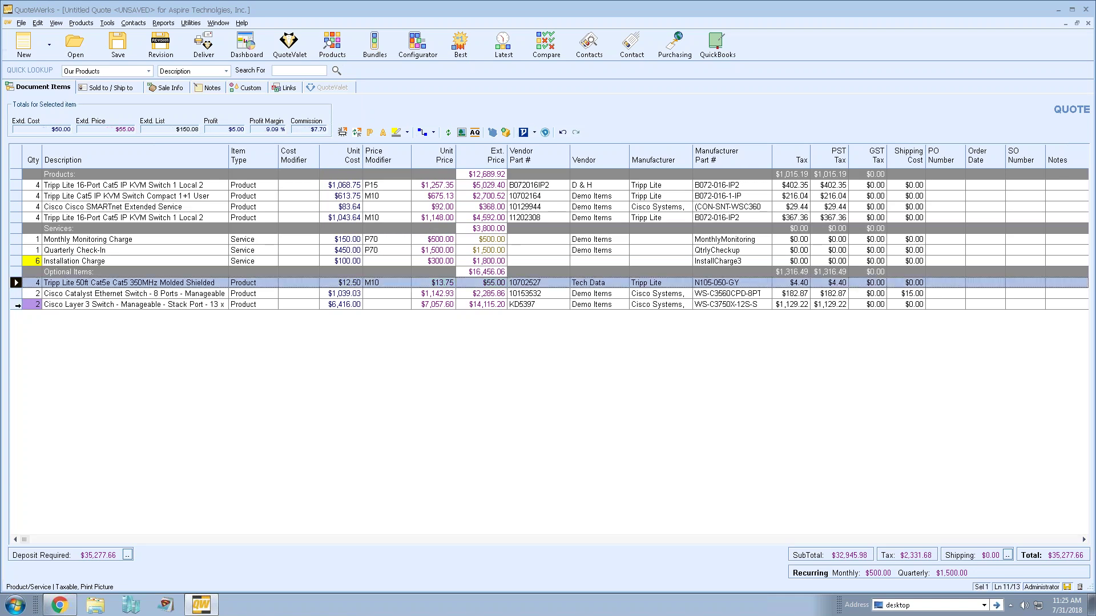
left_click(17, 304)
left_click_drag(17, 304, 23, 273)
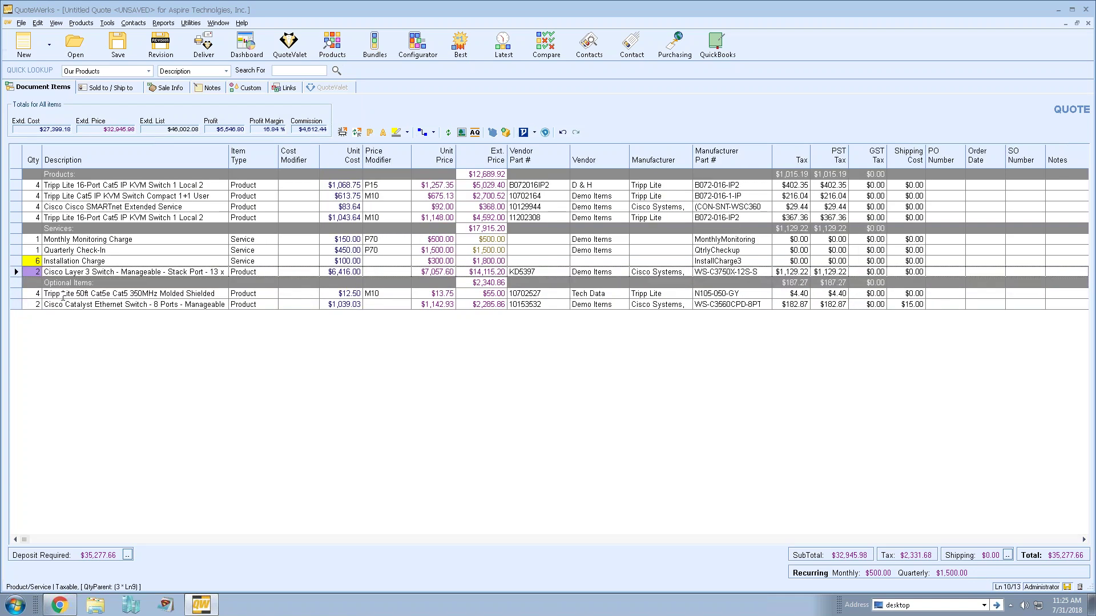
left_click_drag(17, 271, 19, 223)
left_click(73, 294)
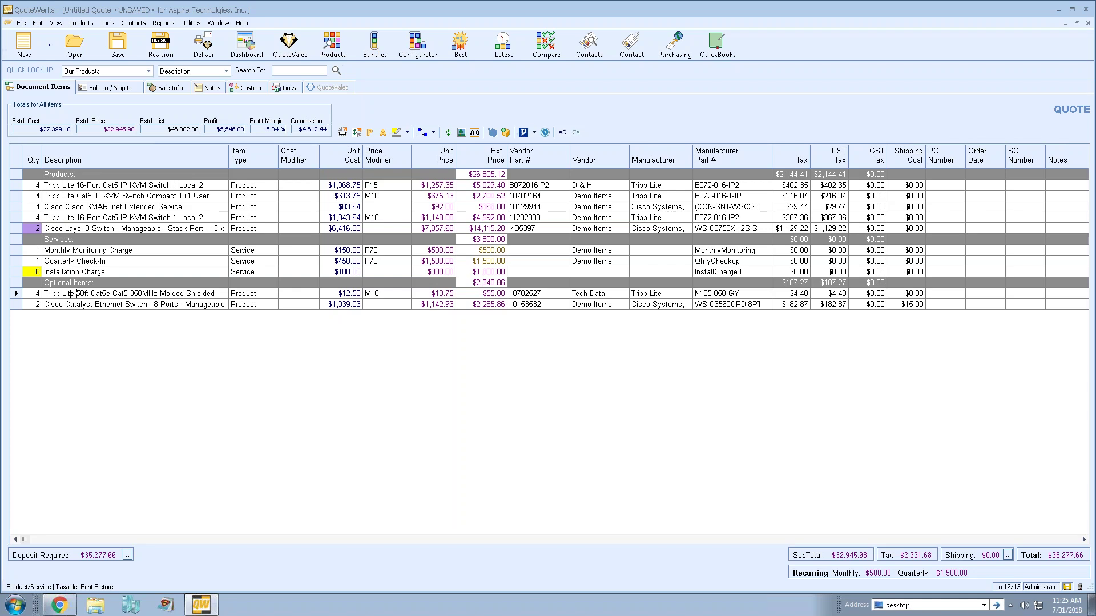
- Set the Tripp Lite 50ft cable and Cisco Catalyst lines to Is Optional Yes with Is Selected ticked
left_click(16, 293)
left_click(15, 305, "shift")
right_click(15, 304)
left_click(57, 302)
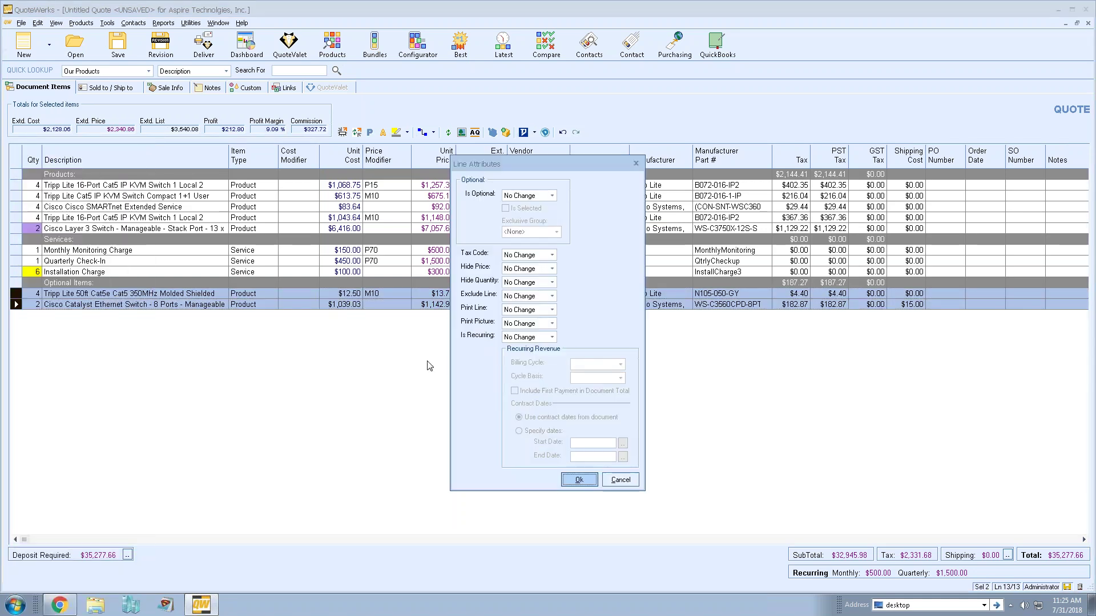
left_click(552, 195)
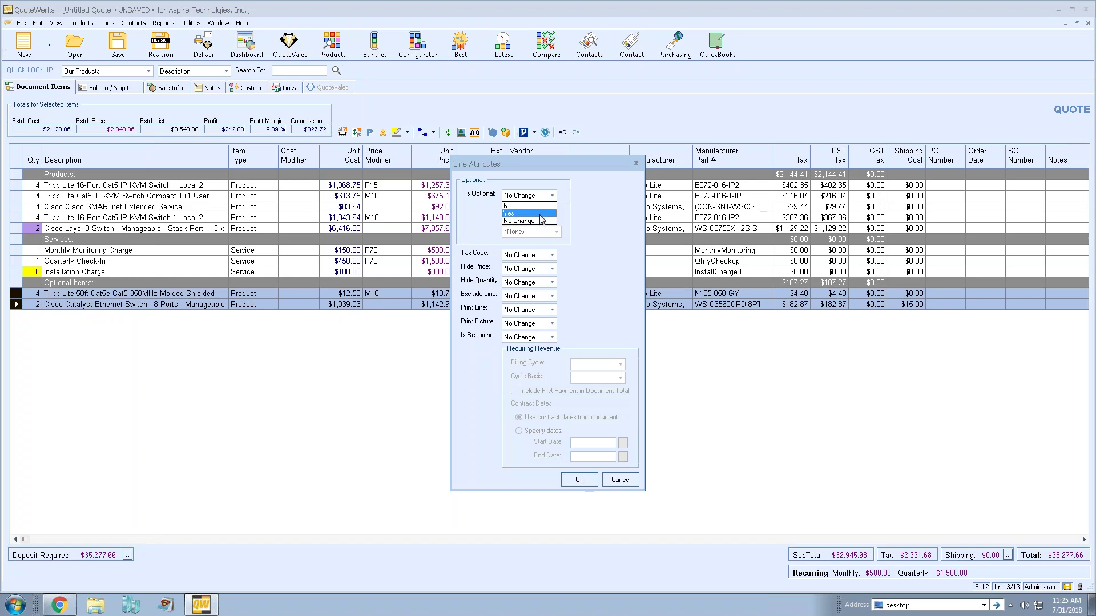
left_click(542, 212)
left_click(521, 210)
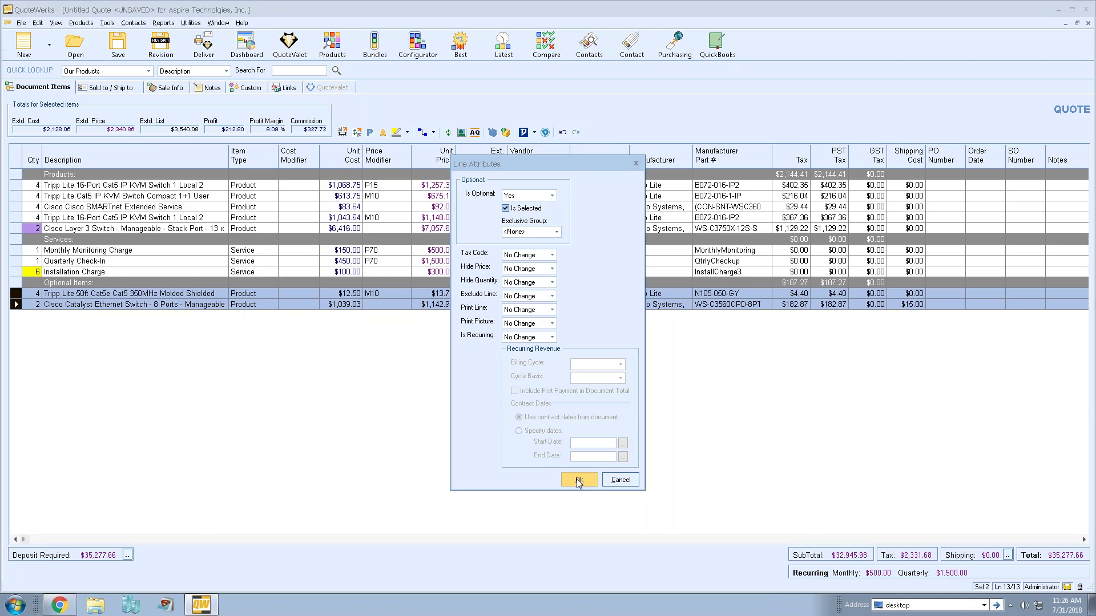
left_click(548, 337)
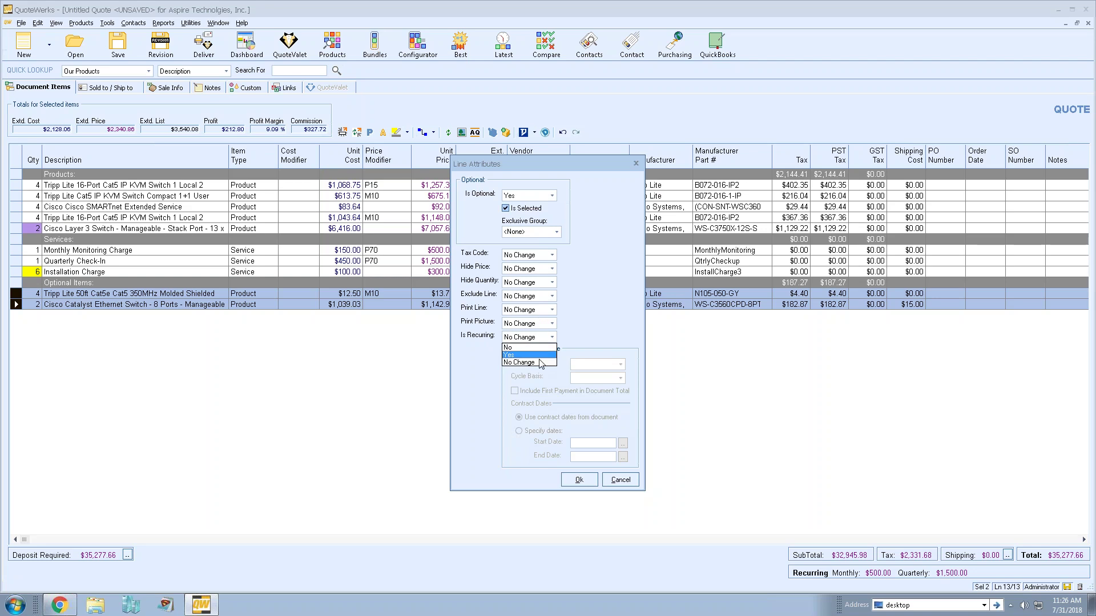
left_click(538, 362)
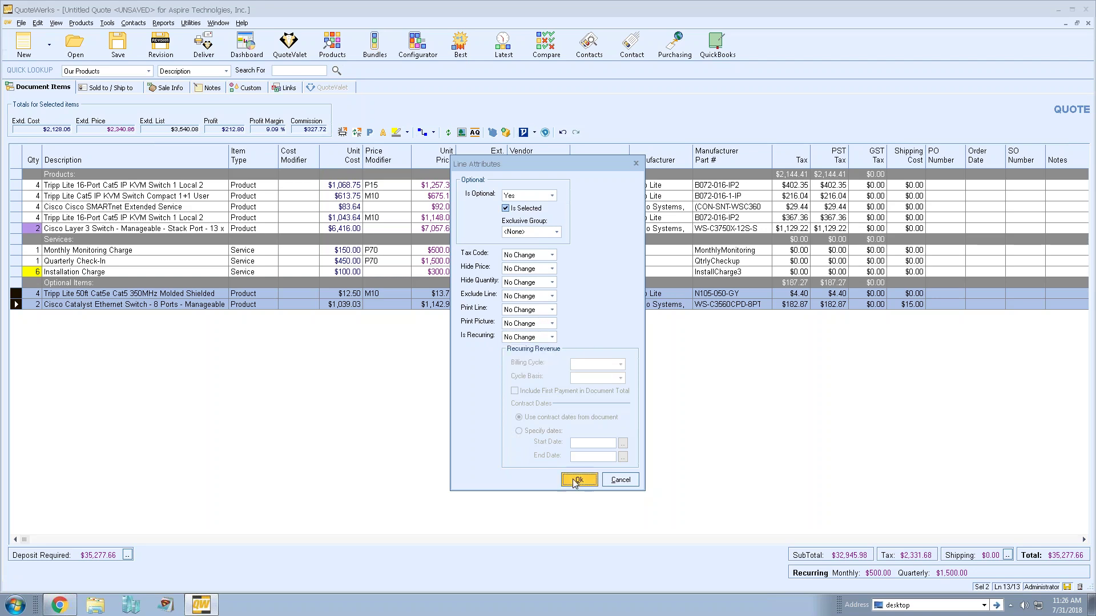
left_click(575, 480)
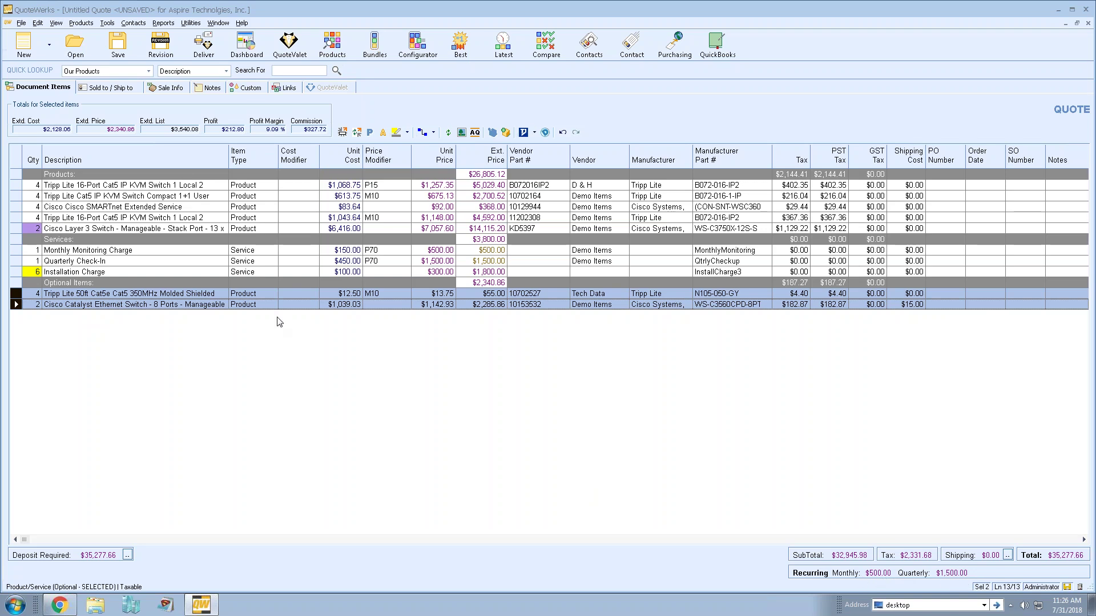
- Save the quote under its default client-and-date name, then cancel the repeat Save prompt
left_click(117, 50)
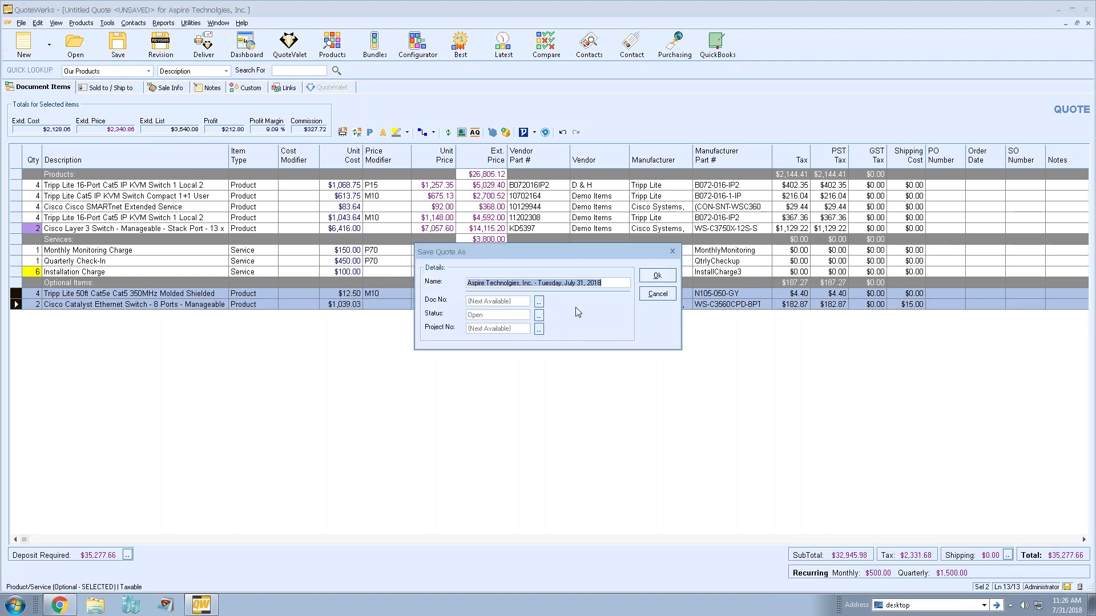
left_click(512, 283)
key("ctrl+a")
left_click(614, 283)
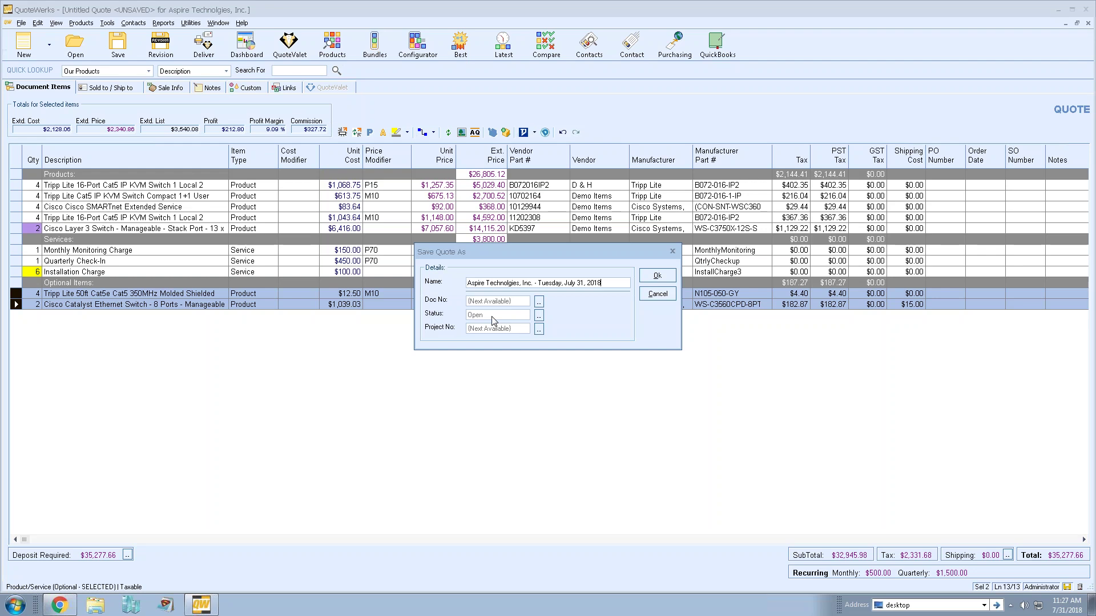
key("Return")
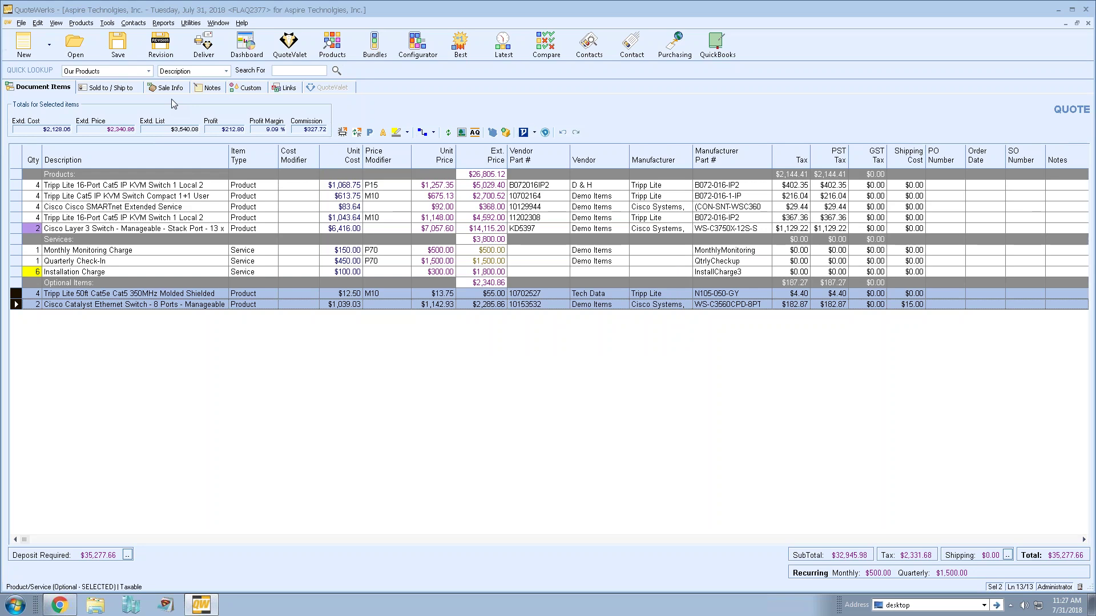
left_click(119, 45)
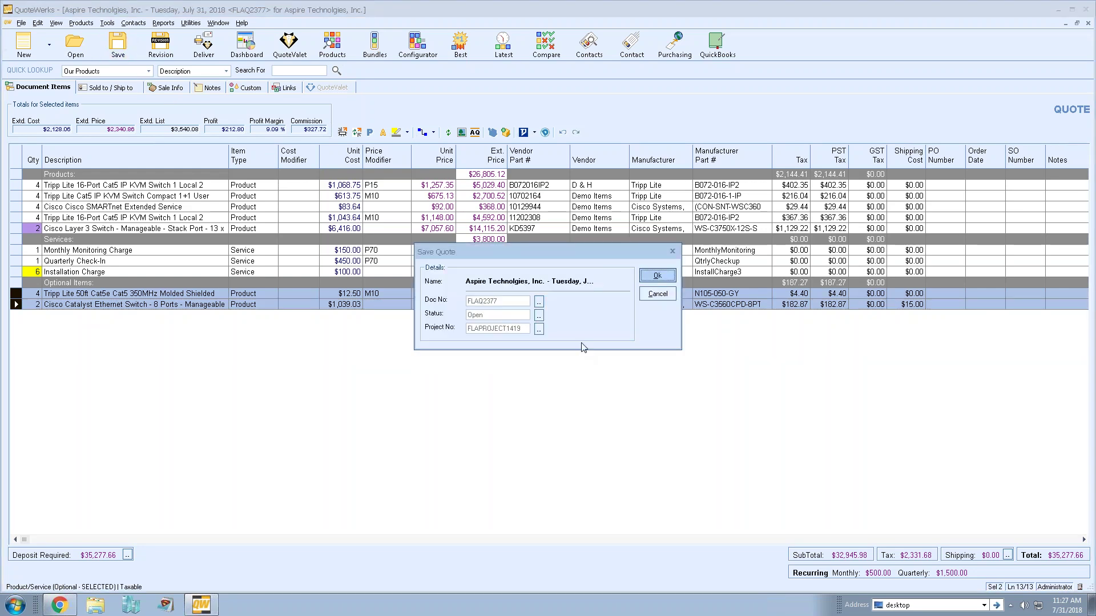
left_click(657, 293)
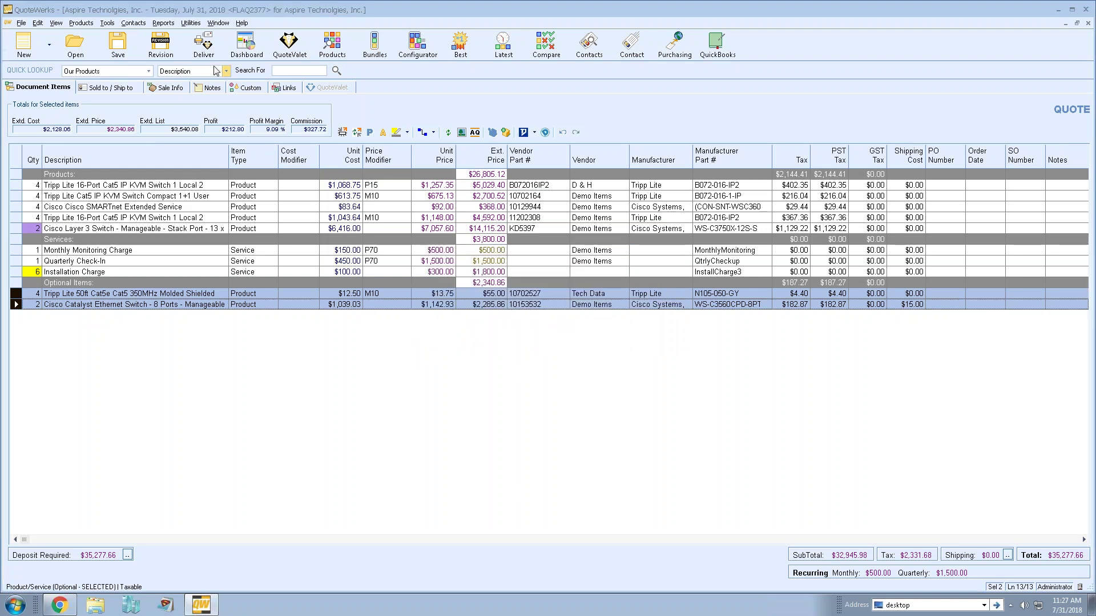
- Choose A- Galaxy Cover.docx as the cover page and add the AbstractLayout and Solution Summary layouts
left_click(206, 46)
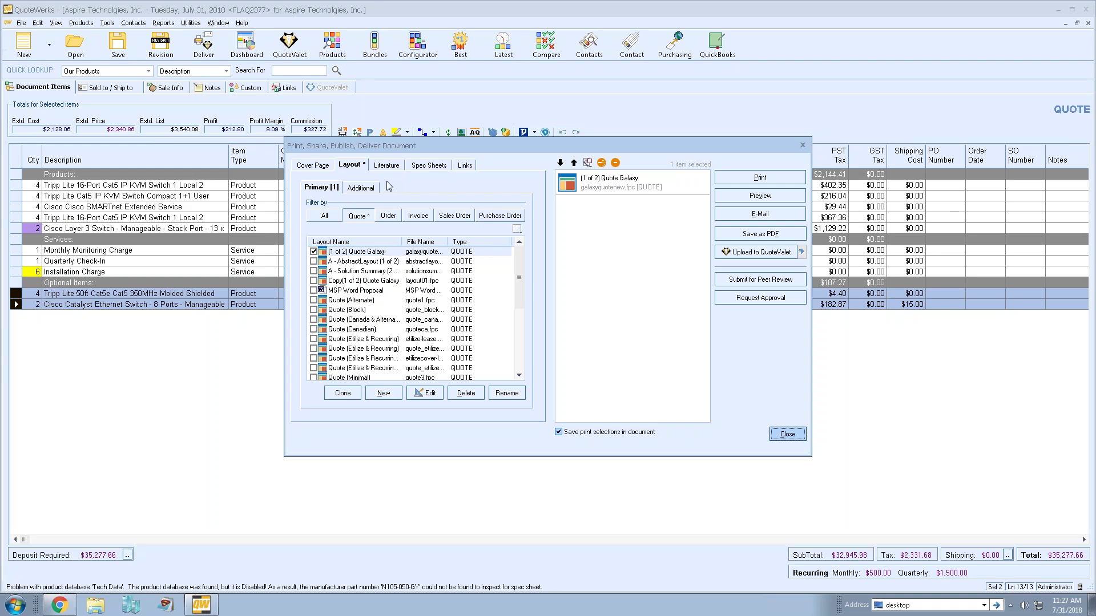
left_click(311, 165)
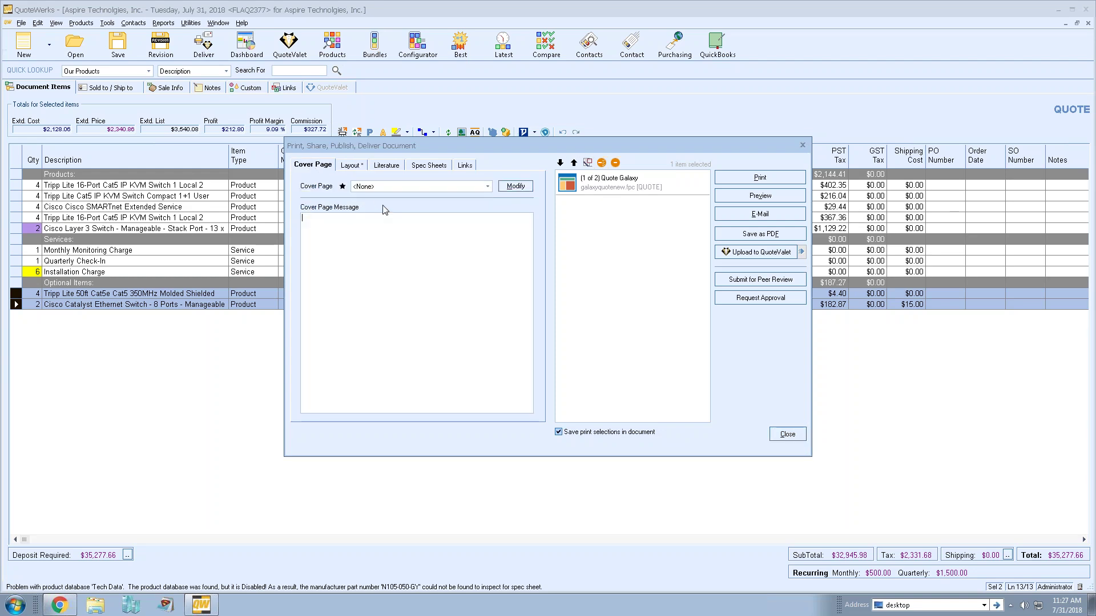
left_click(413, 189)
left_click(412, 203)
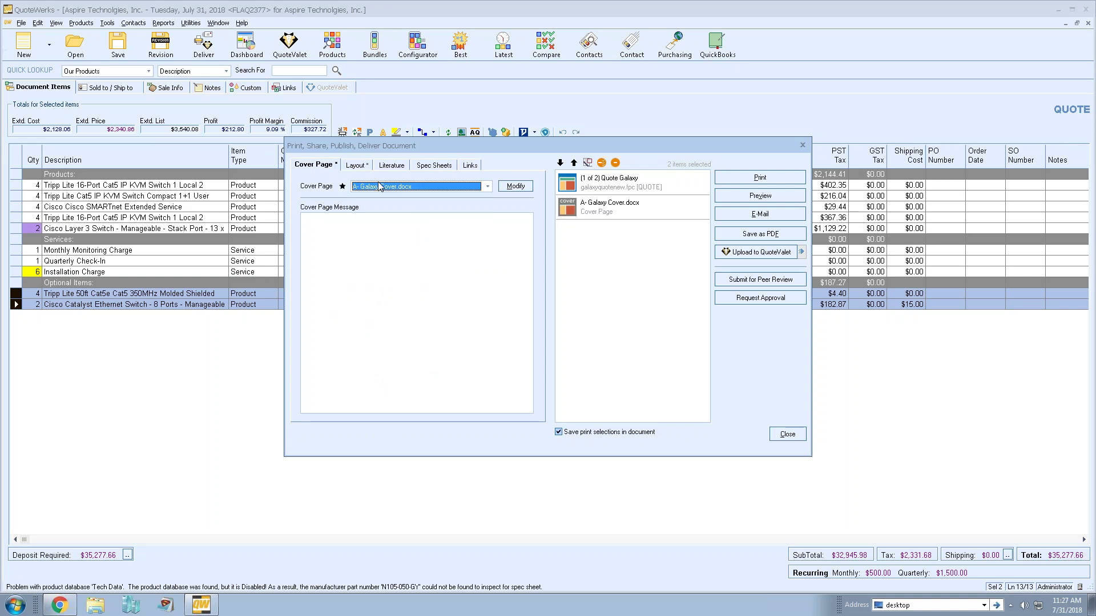
left_click(361, 165)
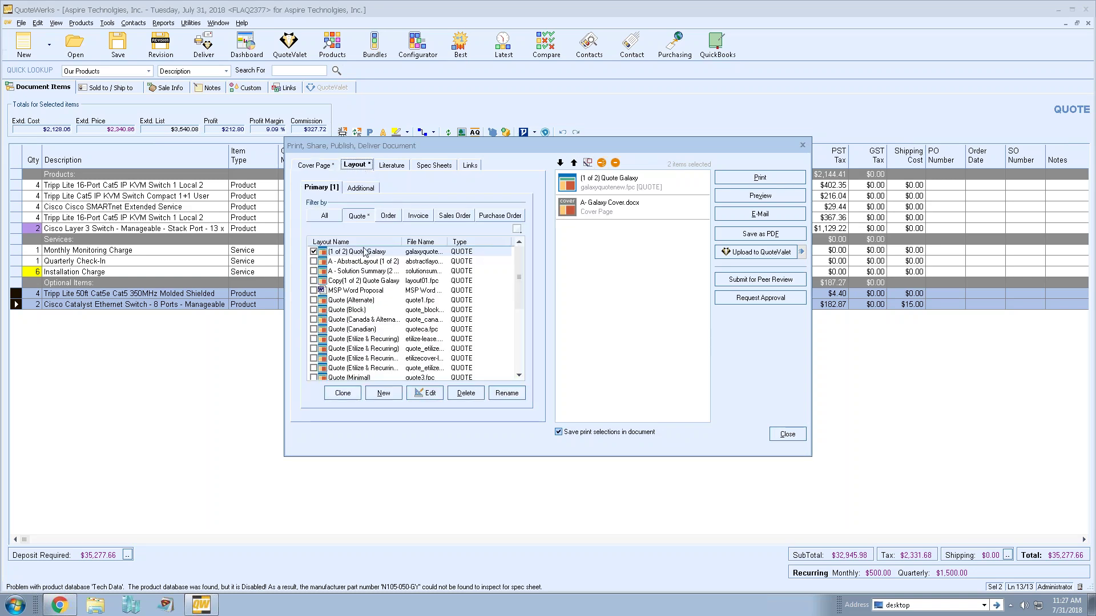
left_click(359, 188)
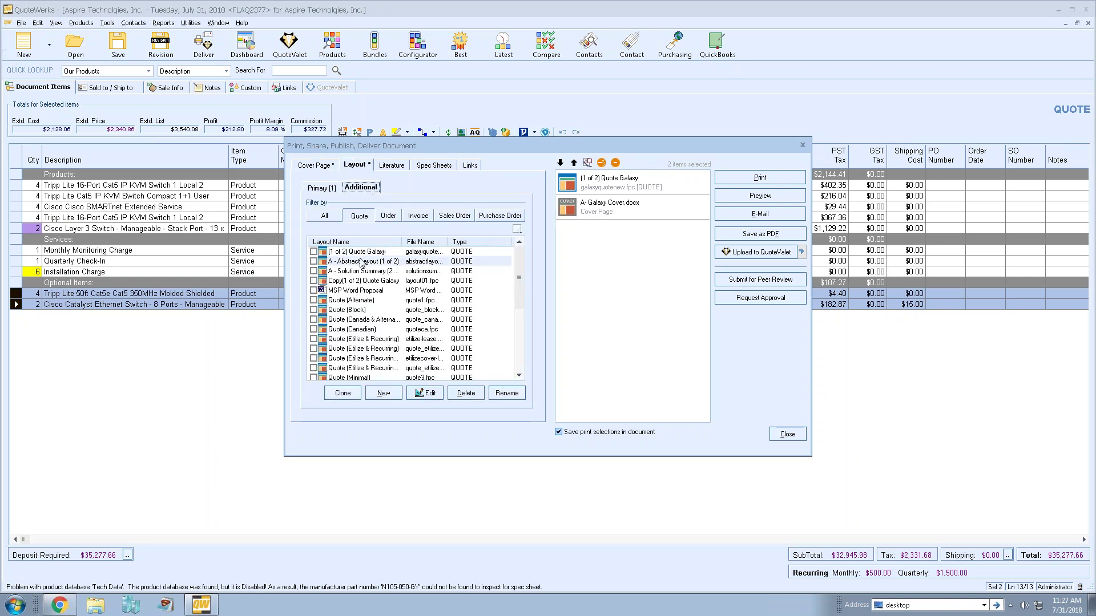
left_click(314, 261)
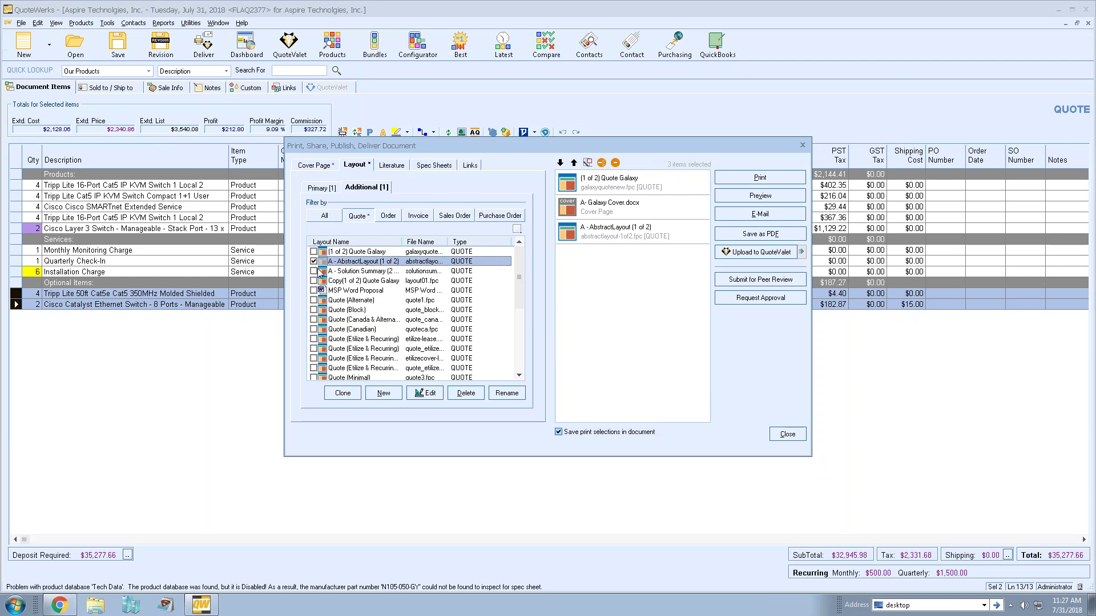
left_click(314, 271)
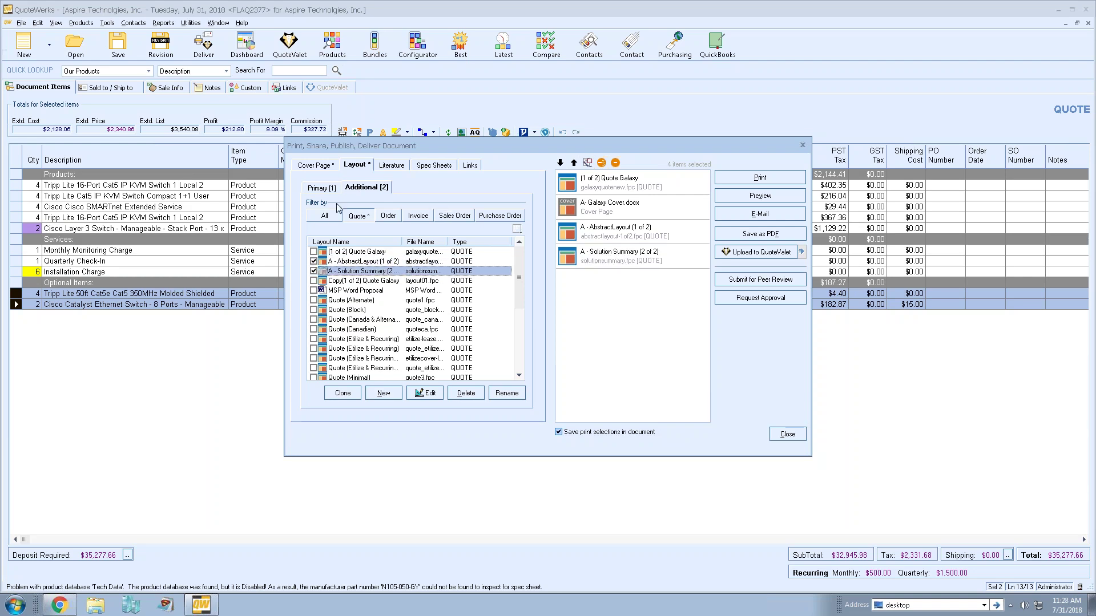
- Make AbstractLayout the primary layout, move Galaxy Cover first, and drop AbstractLayout from Additional
left_click(324, 189)
left_click(314, 261)
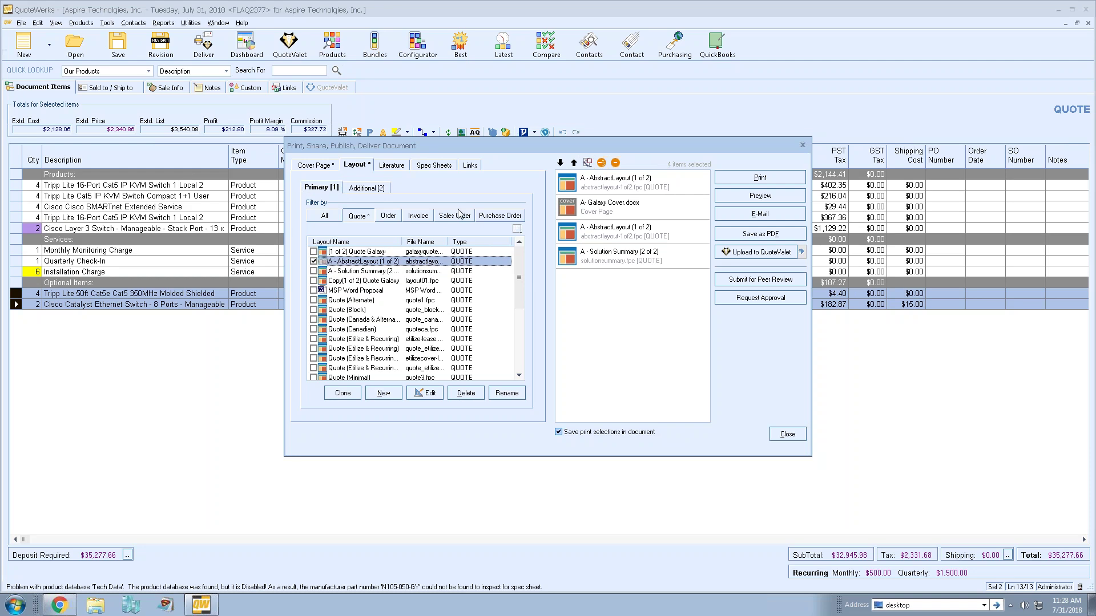
left_click(609, 203)
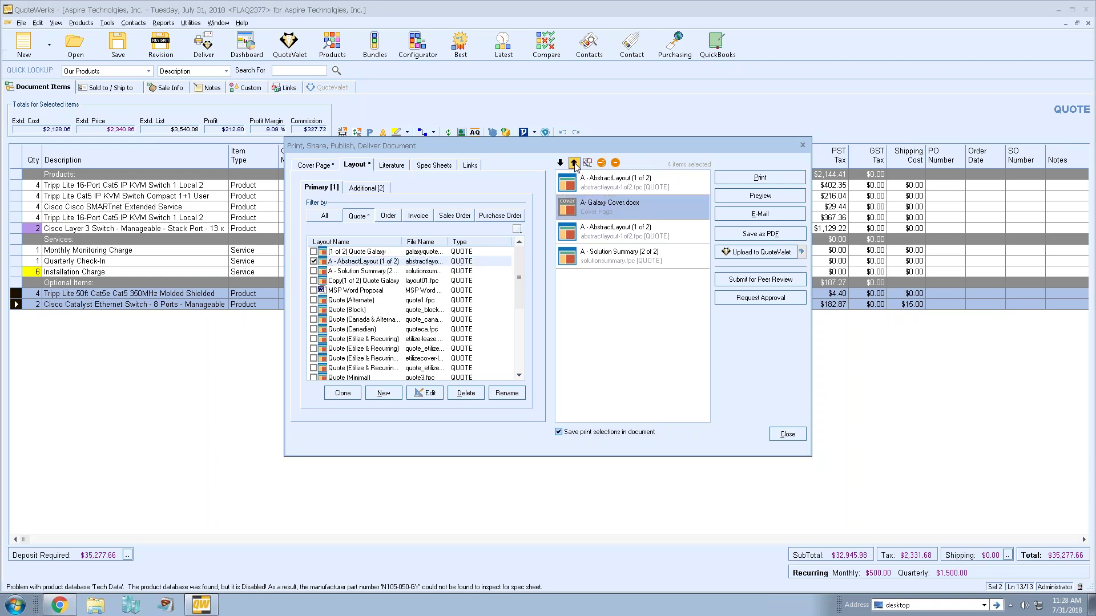
left_click(574, 163)
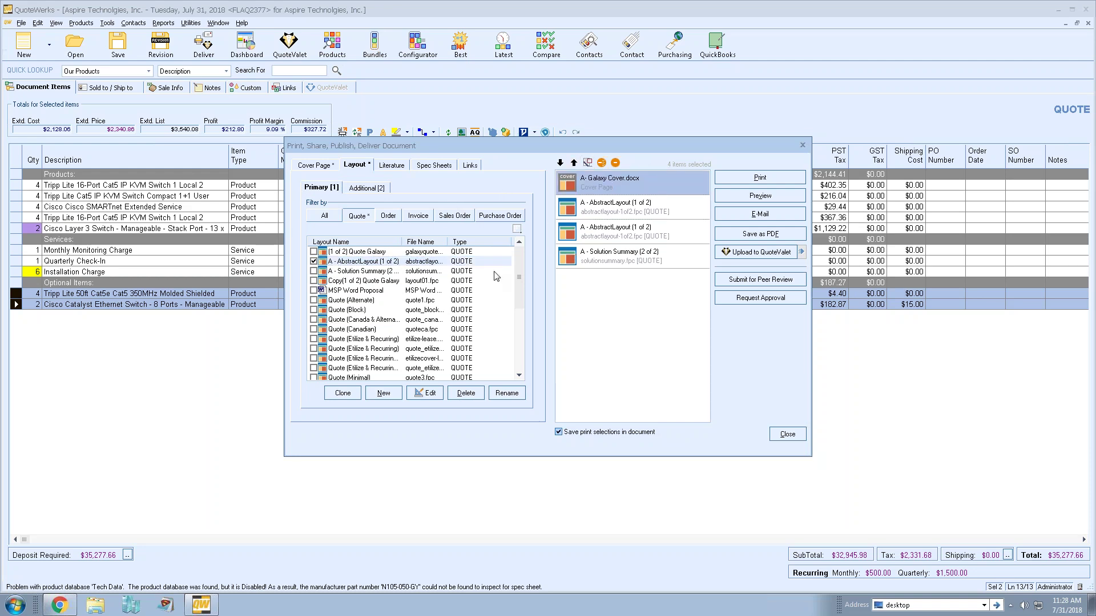
left_click(365, 190)
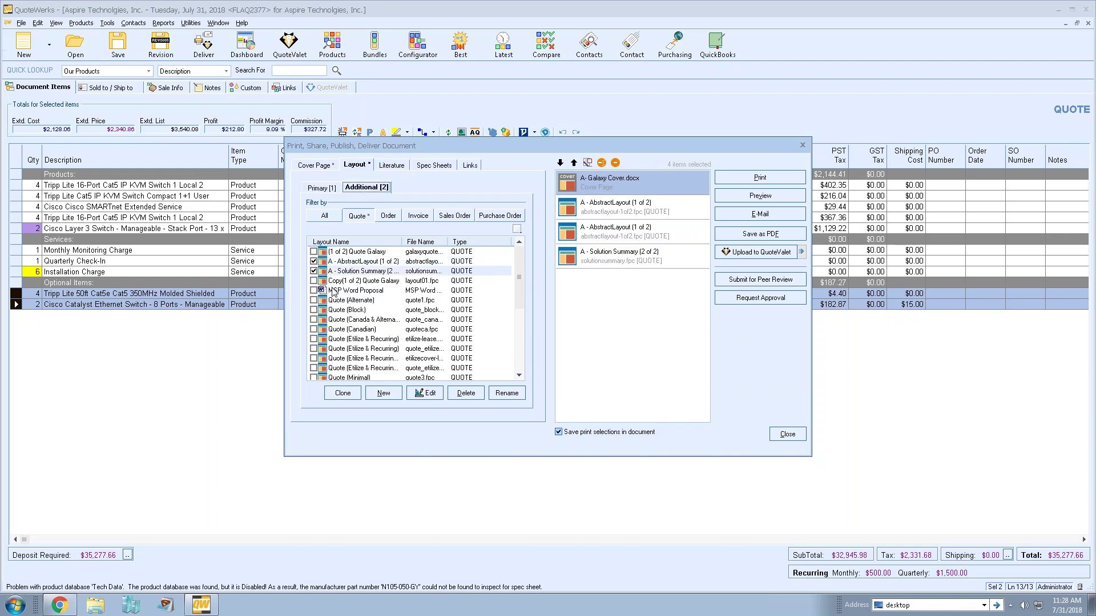
left_click(314, 262)
left_click(400, 166)
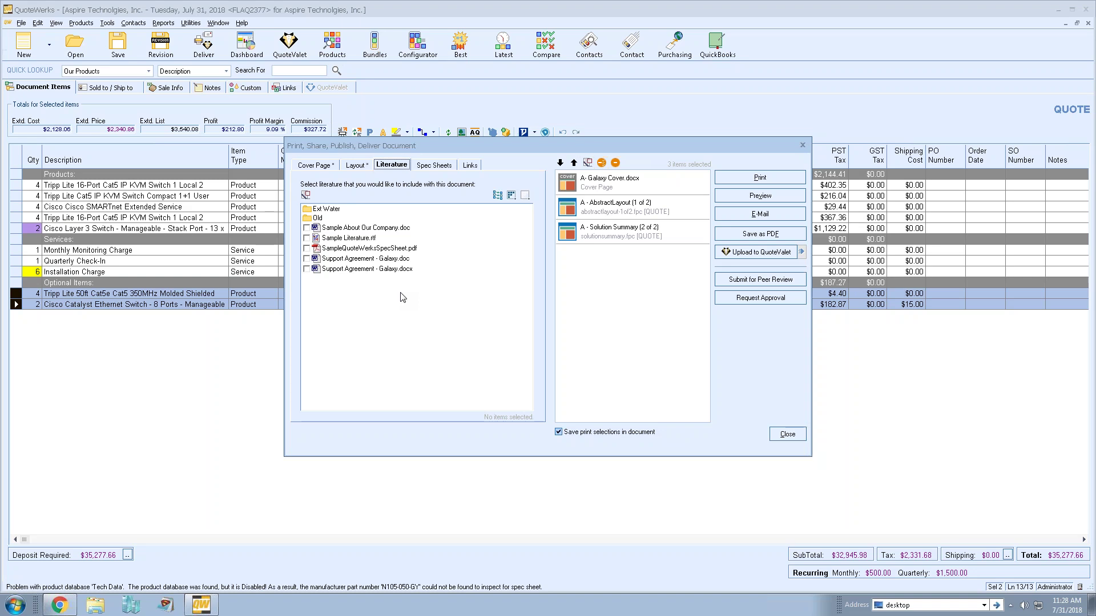
- Include the Support Agreement - Galaxy.docx literature and preview the combined quote document
left_click(306, 268)
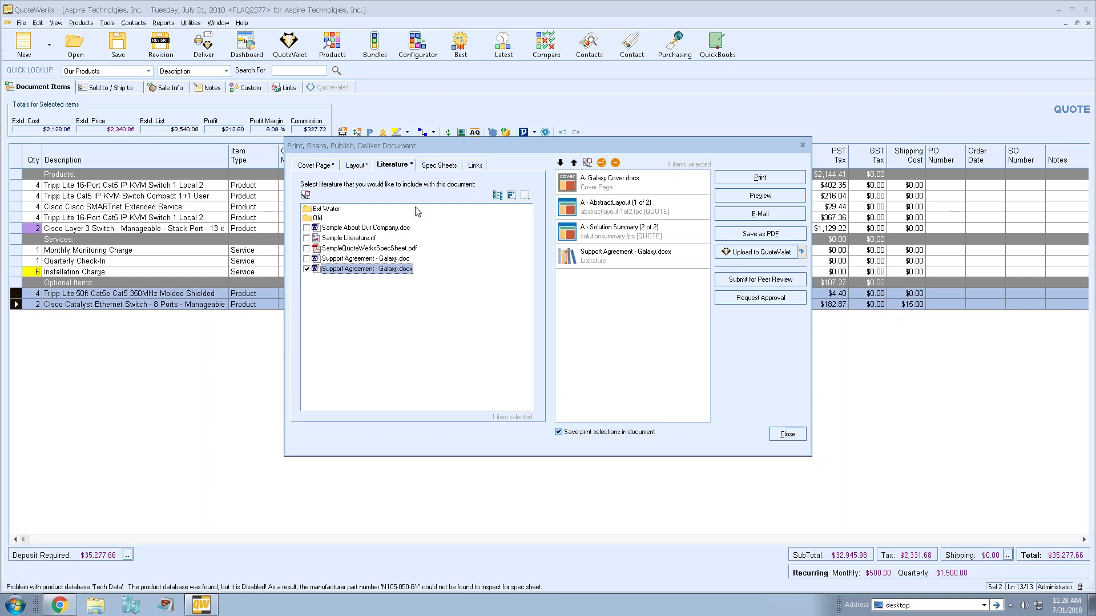
left_click(361, 167)
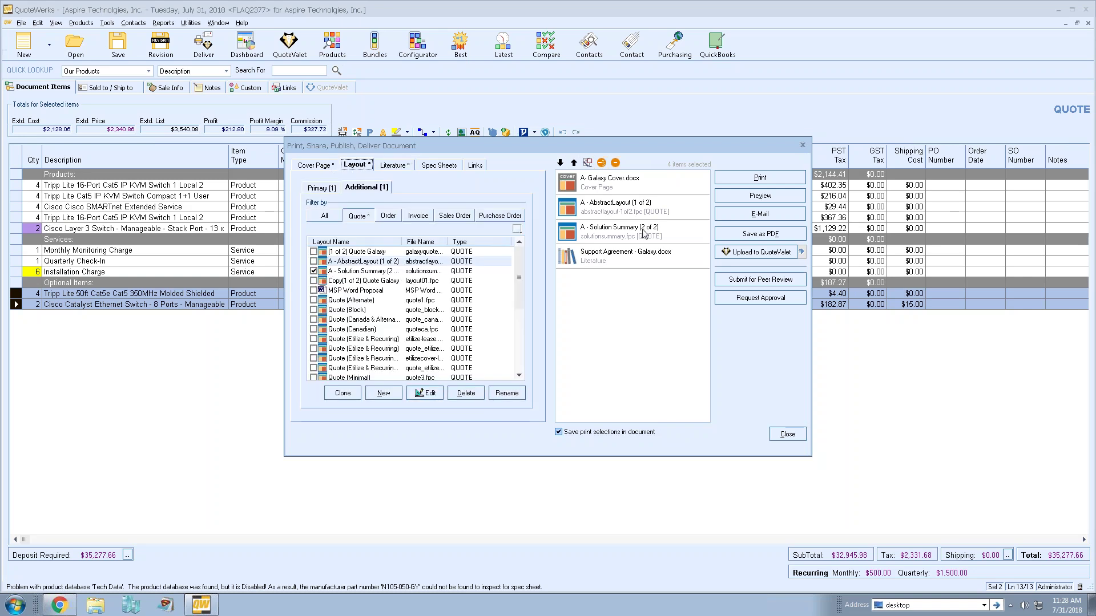
left_click(730, 196)
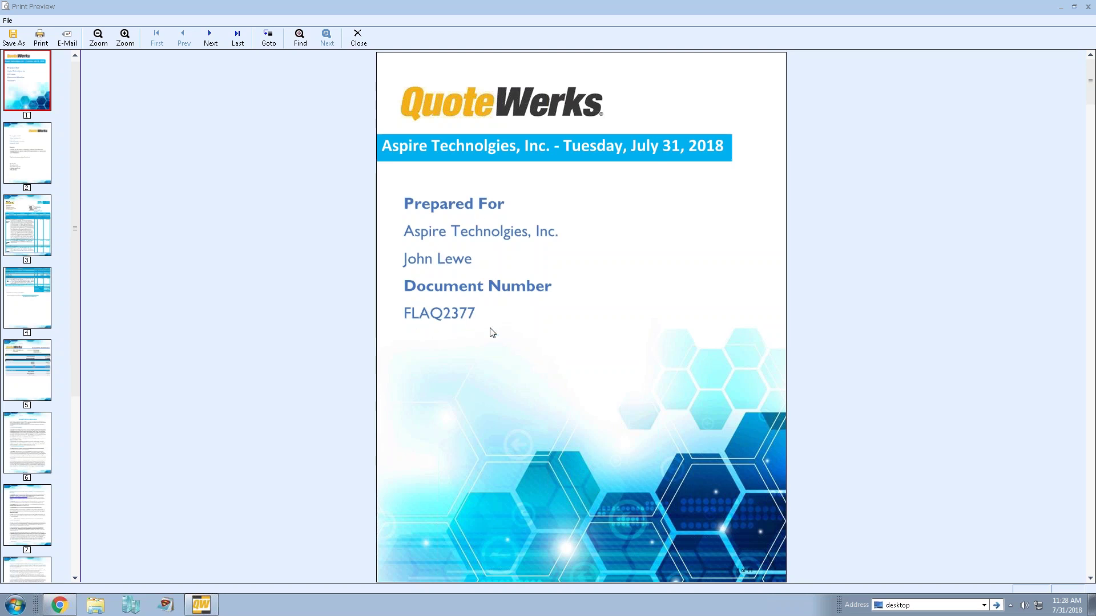
- Review preview pages 2–6, close the preview, and start the QuoteValet upload
left_click(25, 157)
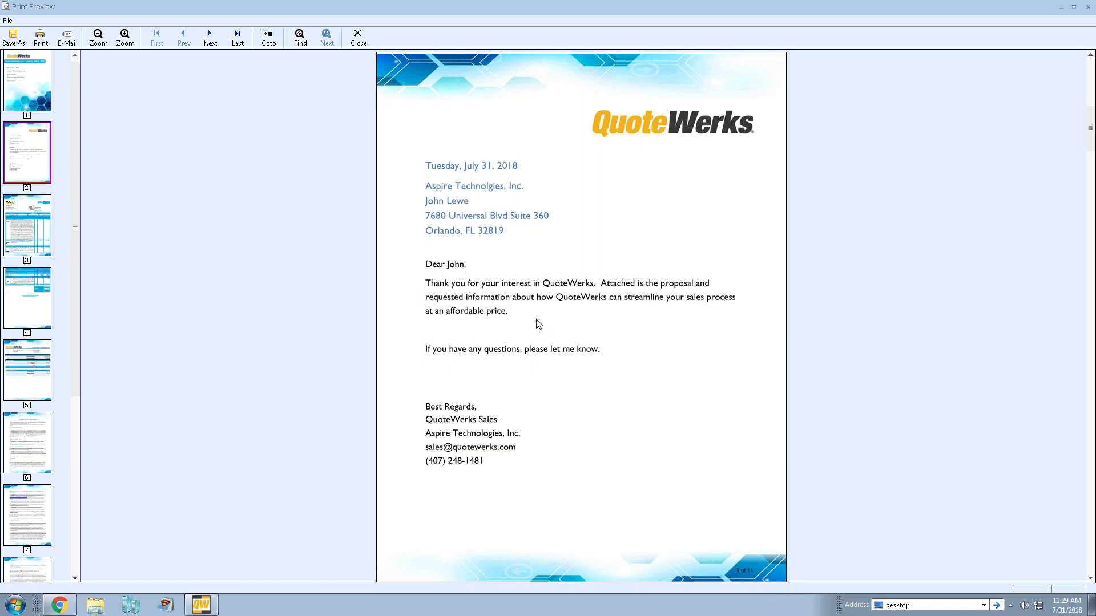
left_click(25, 213)
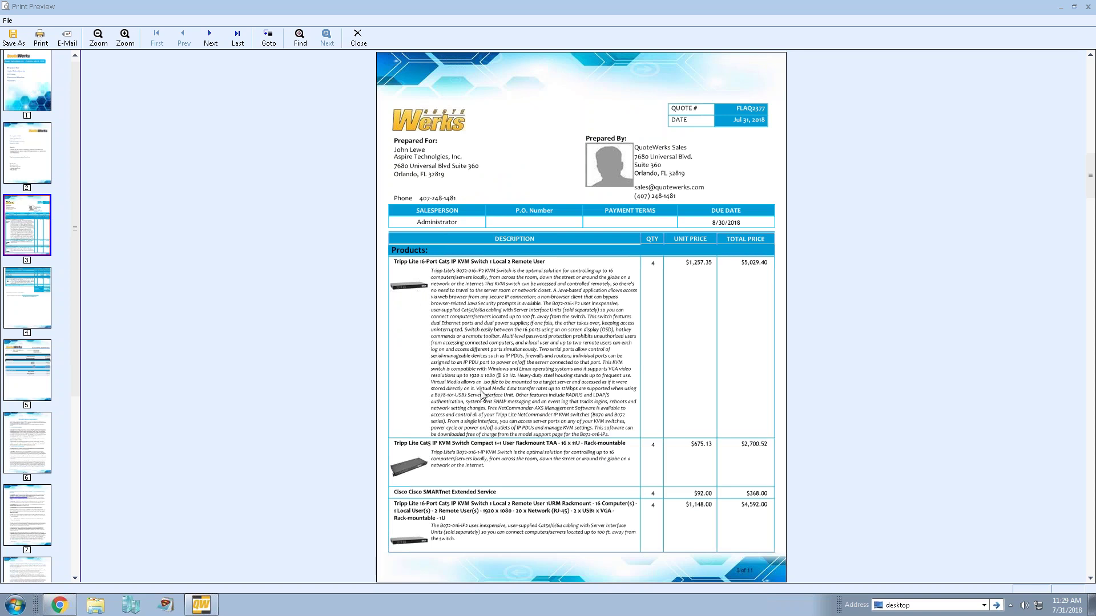
left_click(20, 276)
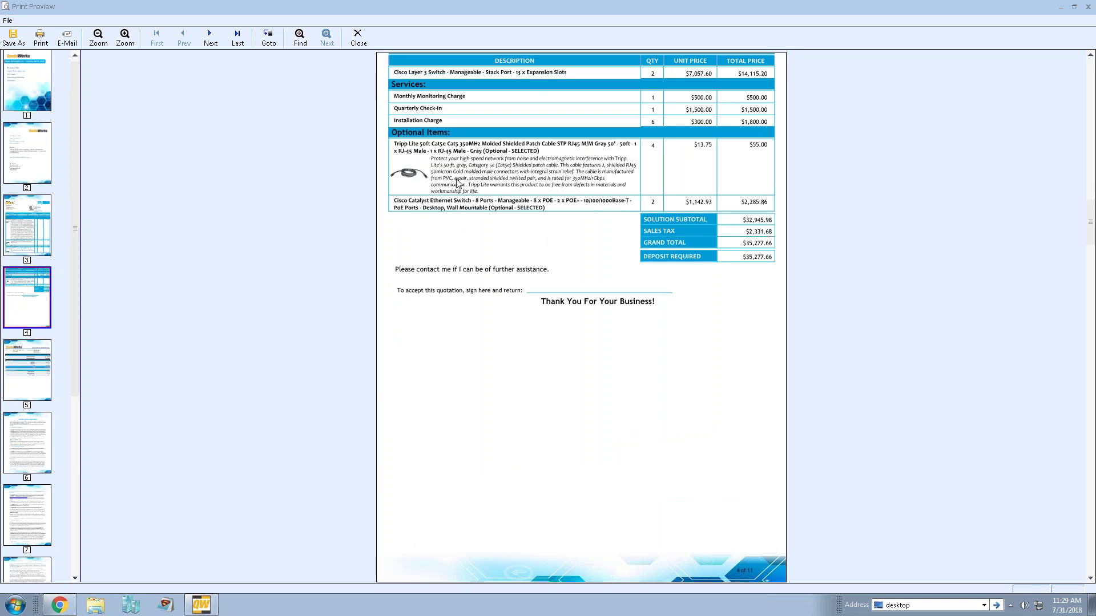
left_click(40, 378)
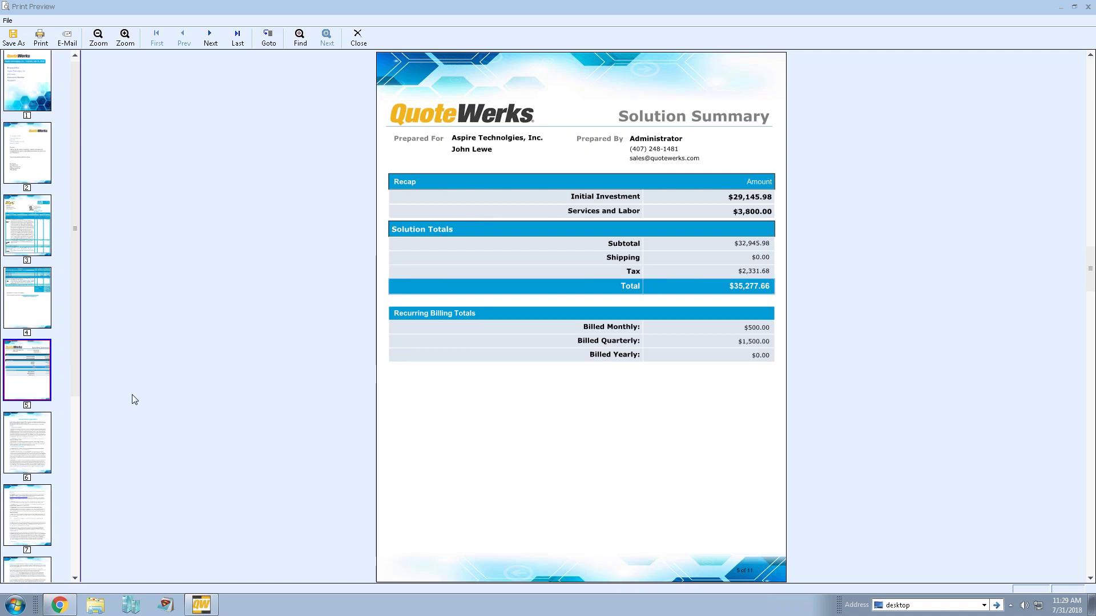
left_click(43, 434)
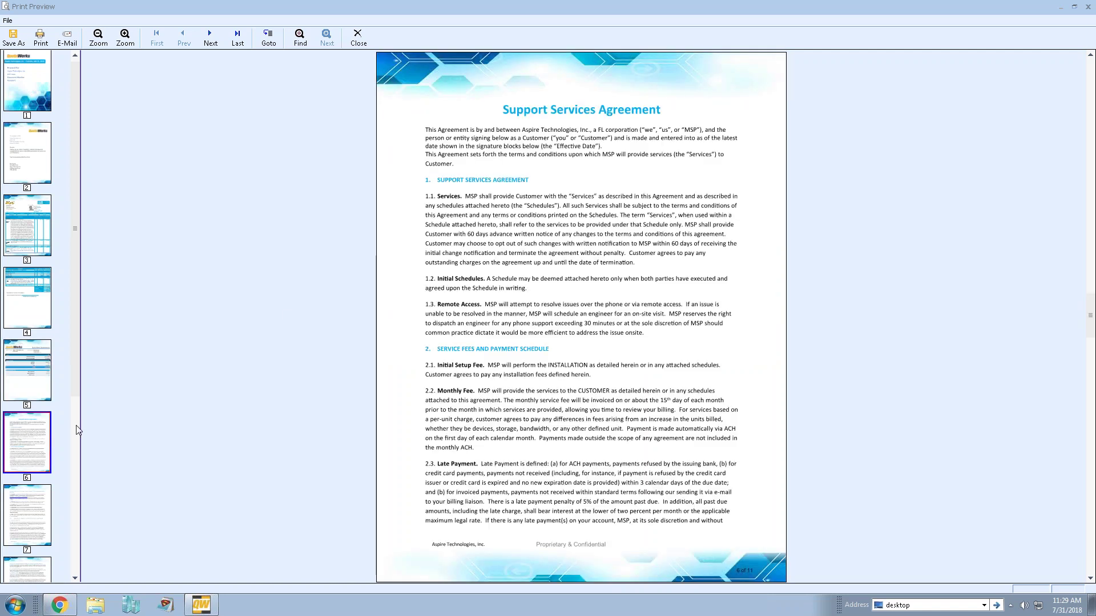
left_click(357, 38)
left_click(756, 251)
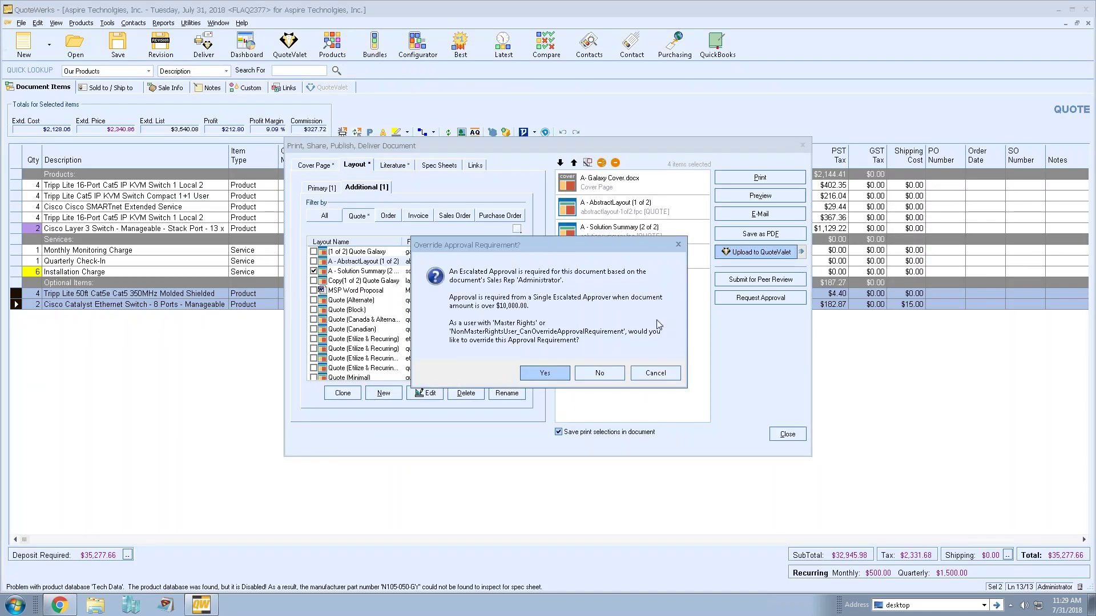
- Override approval, upload with the [S]CustomerFacing-WrittenSignature template, and preview the quote's web page
left_click(544, 374)
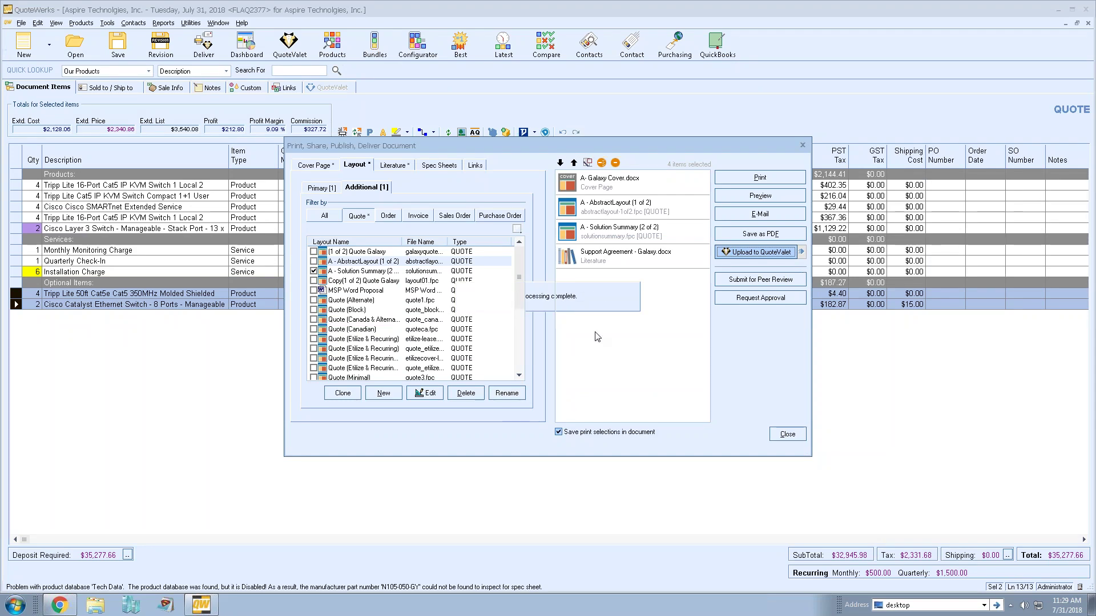
left_click(579, 313)
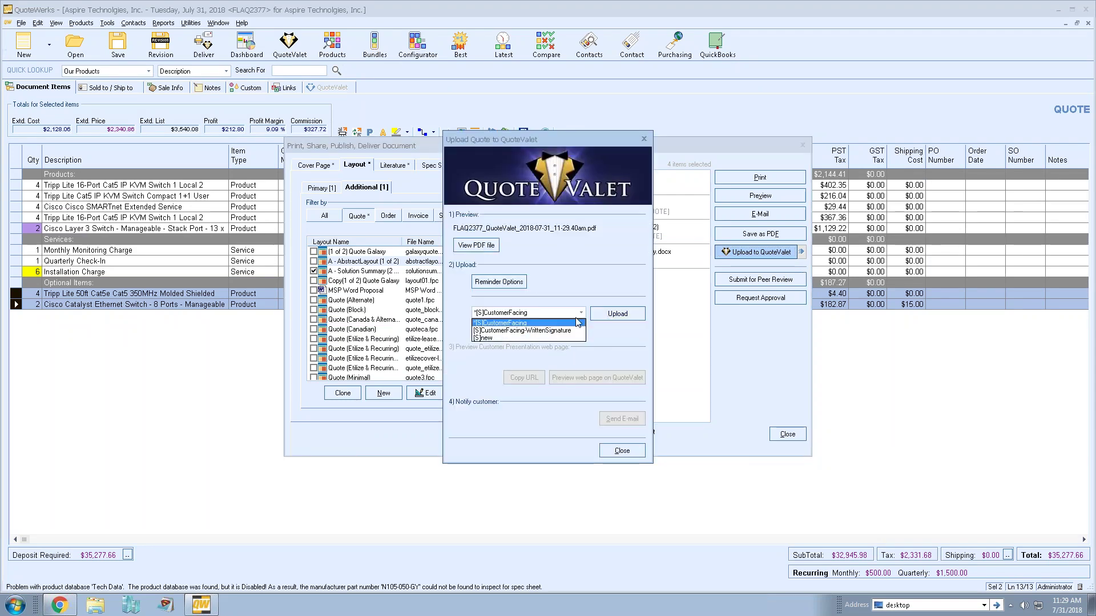
left_click(571, 330)
left_click(617, 313)
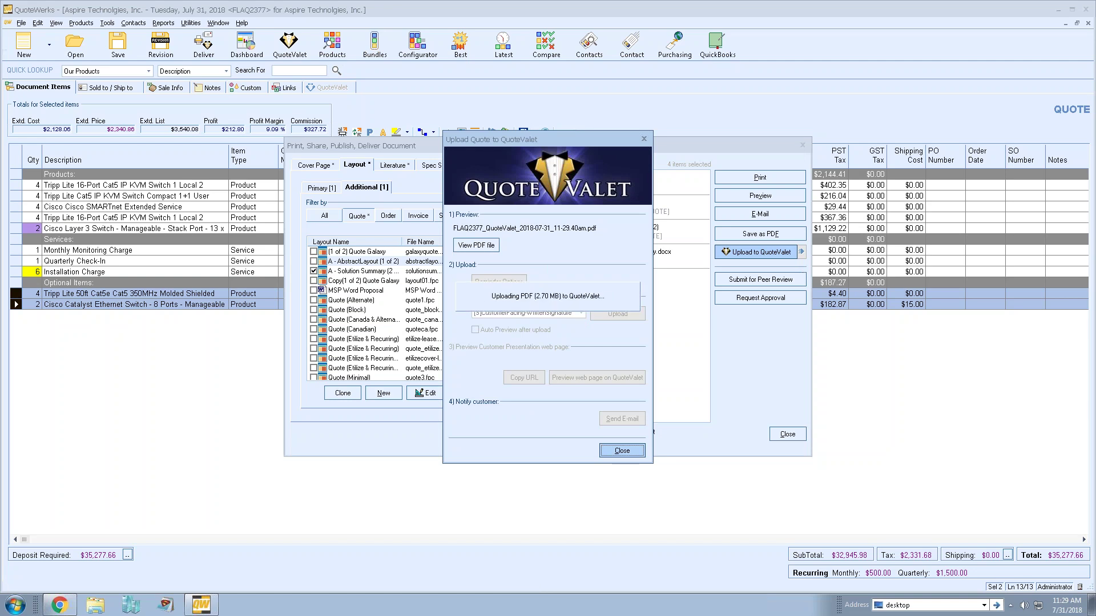
left_click(597, 381)
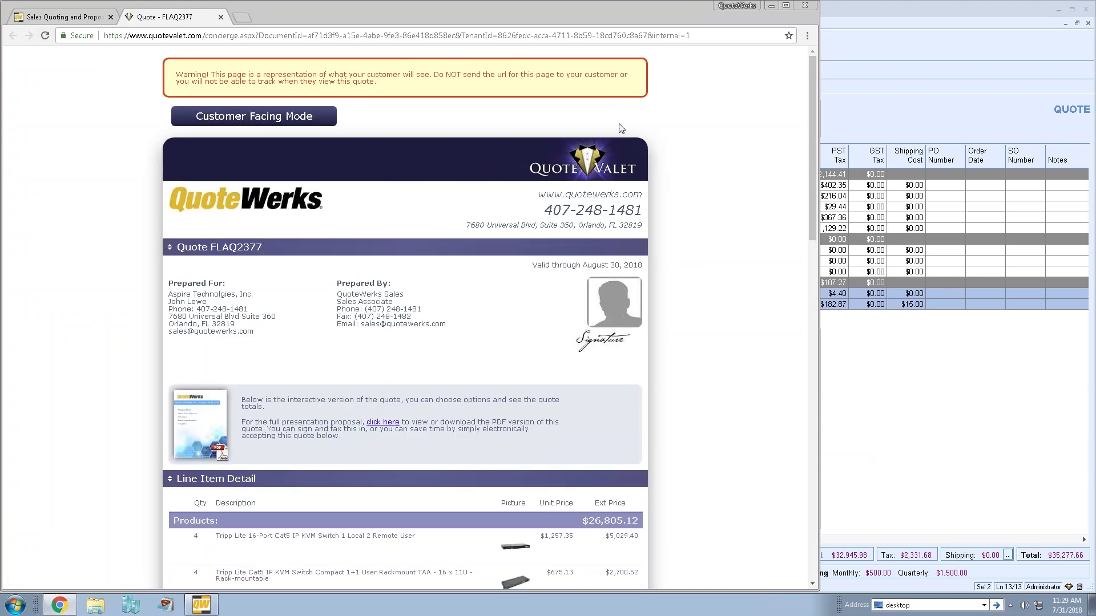
left_click(865, 128)
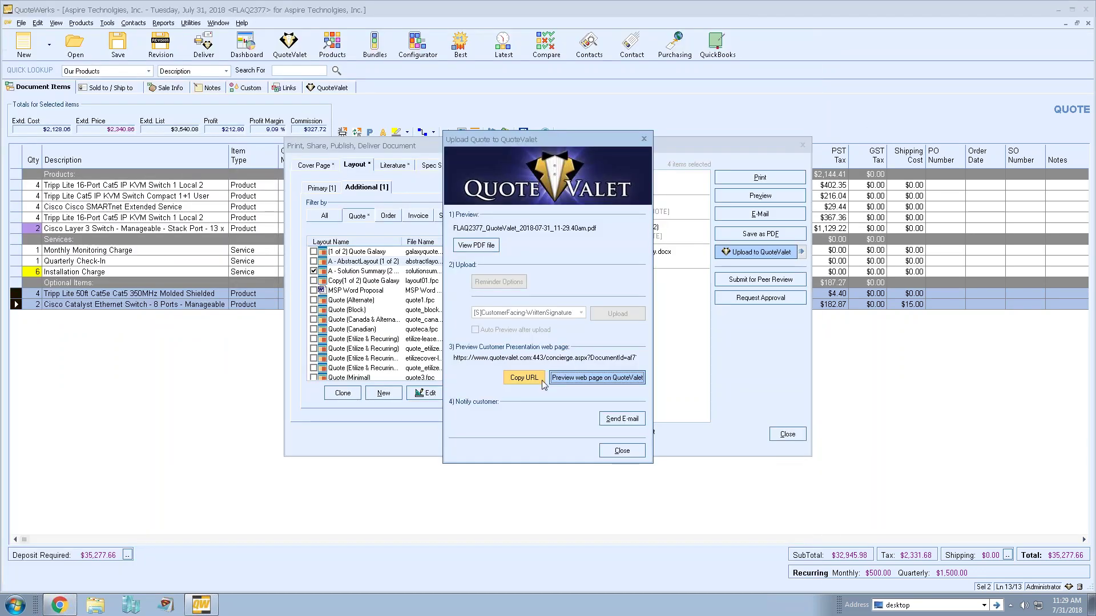
- Inspect the notification e-mail's 'click here' QuoteValet link, then close the e-mail and both publishing windows
left_click(622, 418)
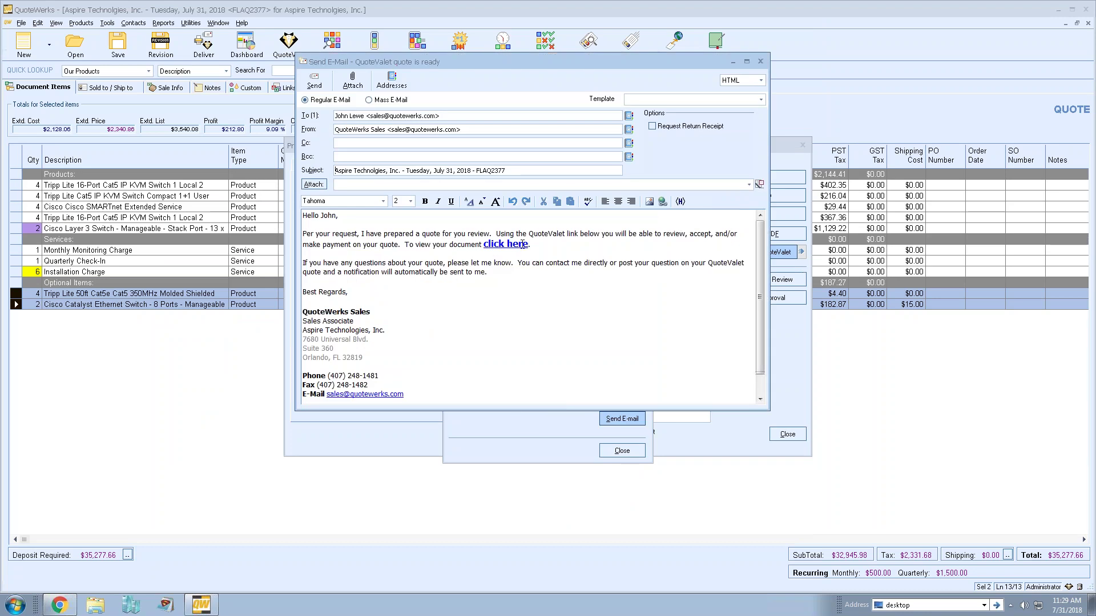
left_click_drag(527, 244, 488, 244)
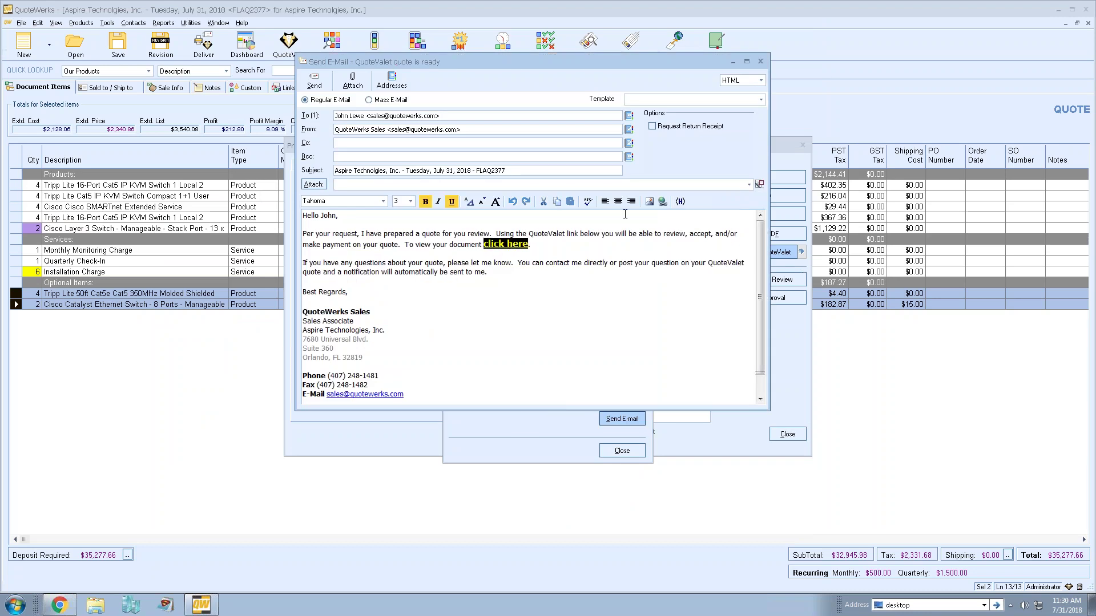
left_click(662, 201)
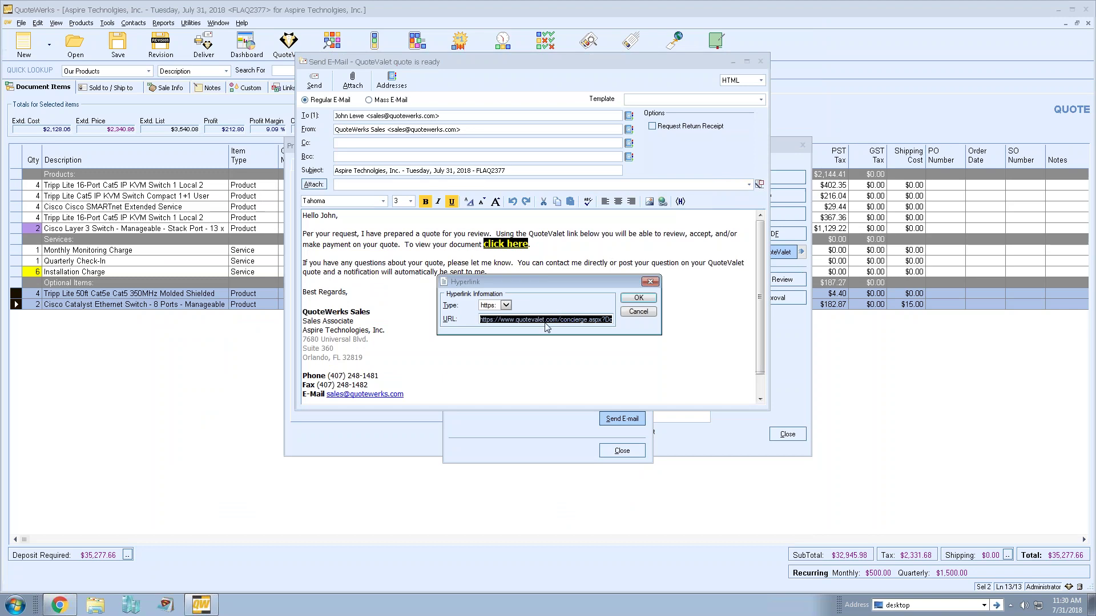
left_click(633, 312)
left_click(760, 61)
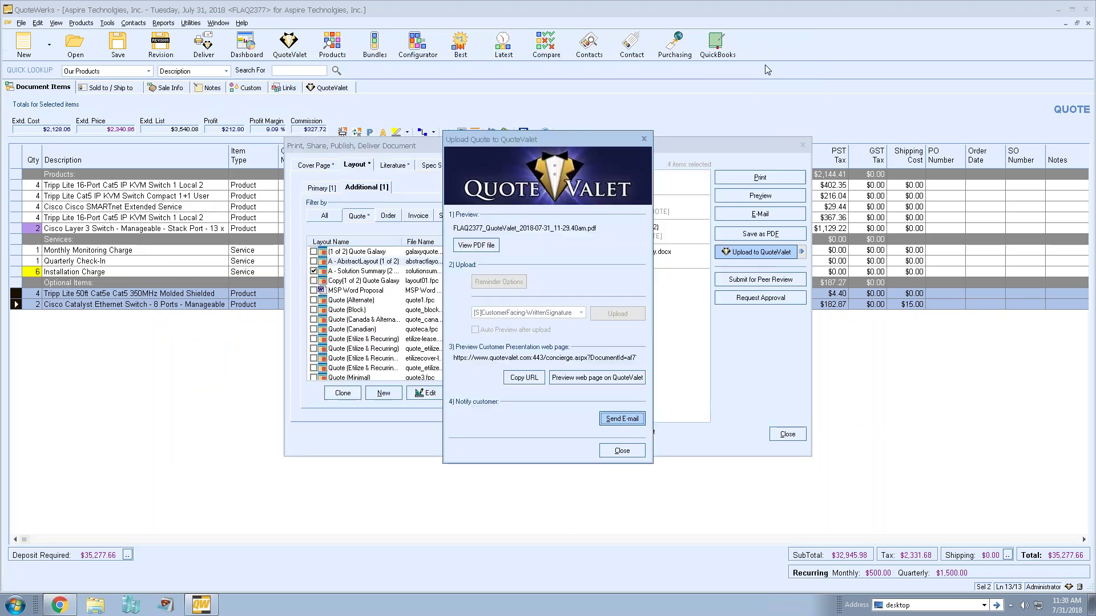
left_click(622, 451)
left_click(787, 434)
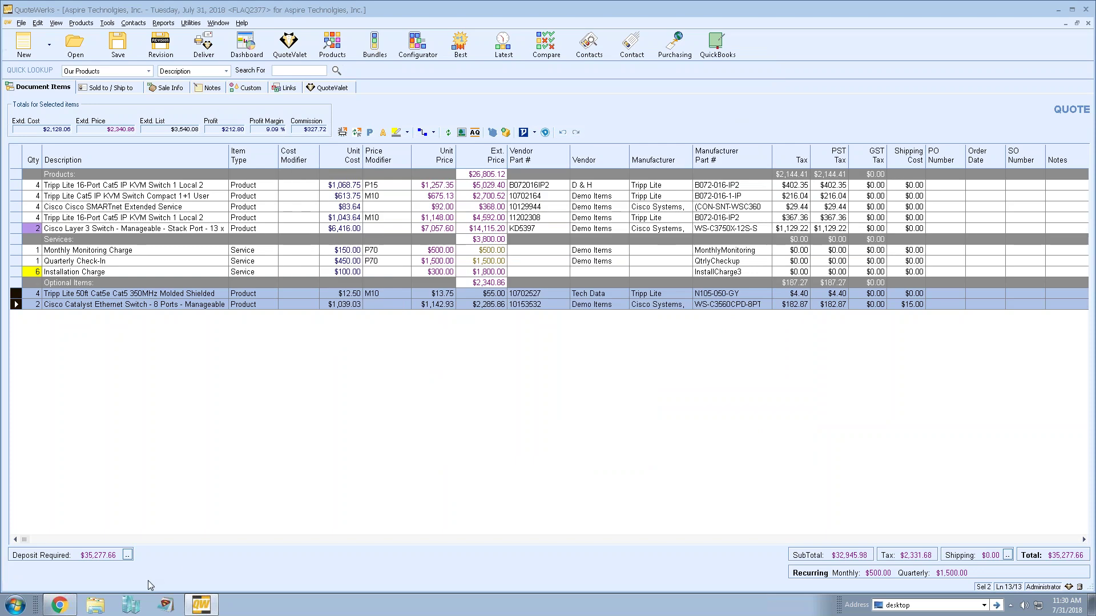
- Load the pasted QuoteValet quote address in a new browser tab and view its PDF version
left_click(242, 19)
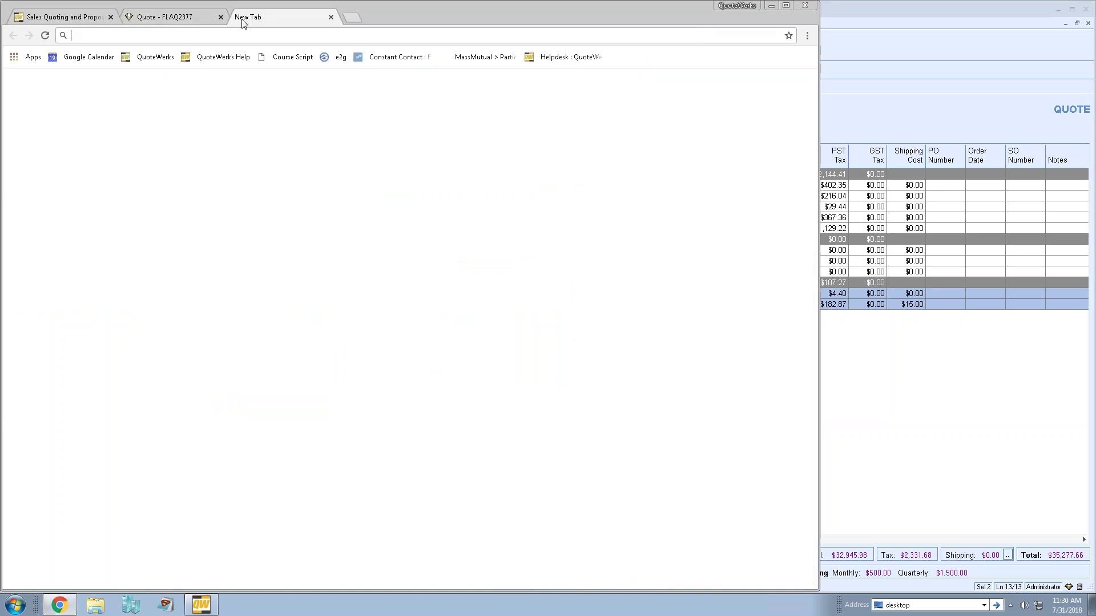
key("Return")
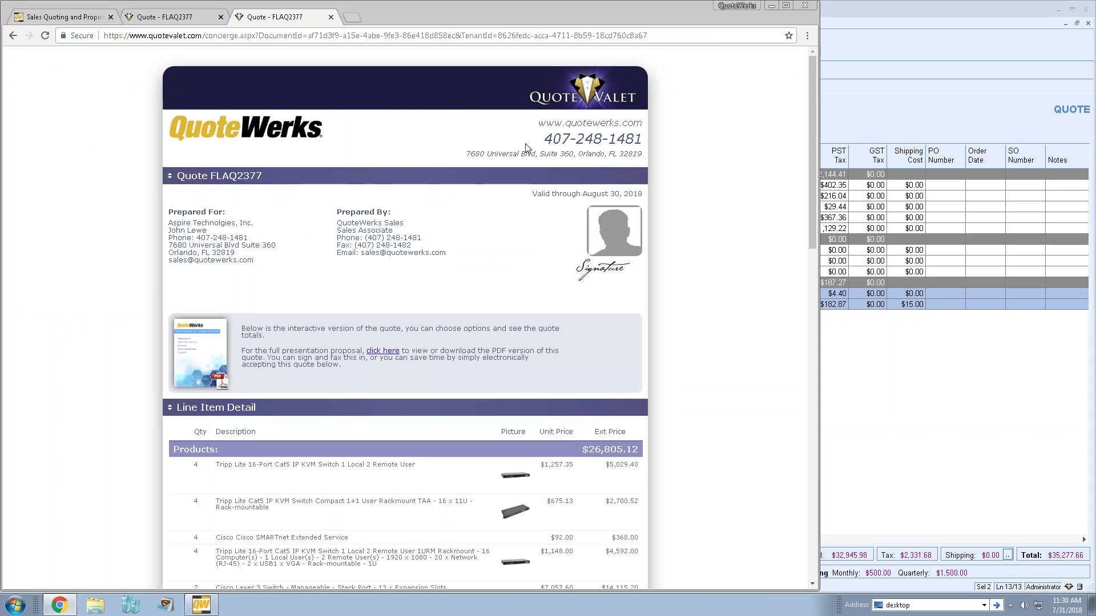
scroll(710, 137, "down", 1)
scroll(711, 137, "down", 2)
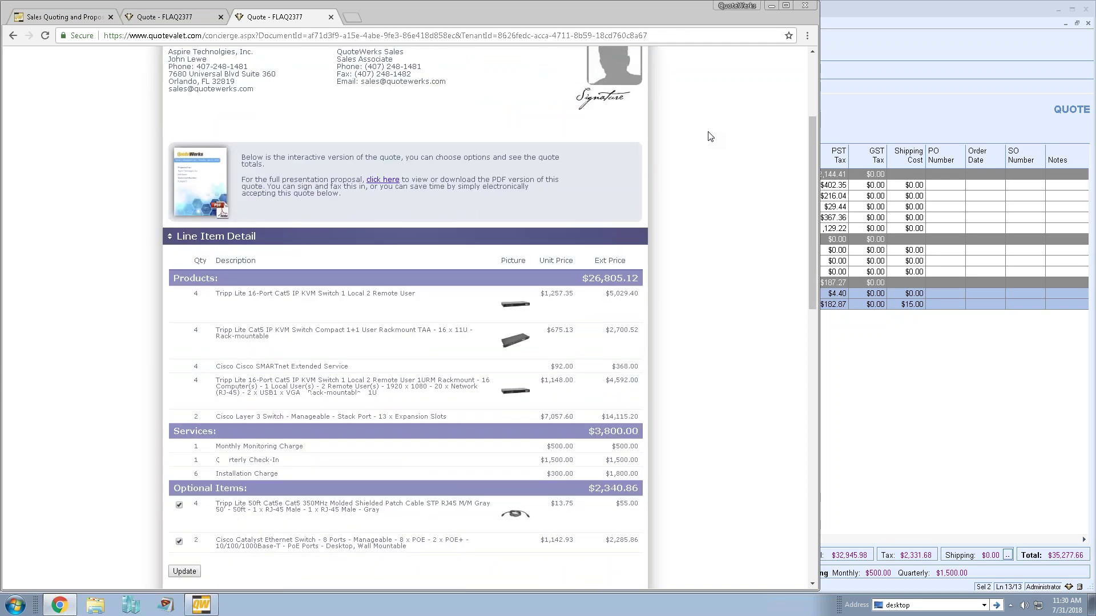
left_click(207, 189)
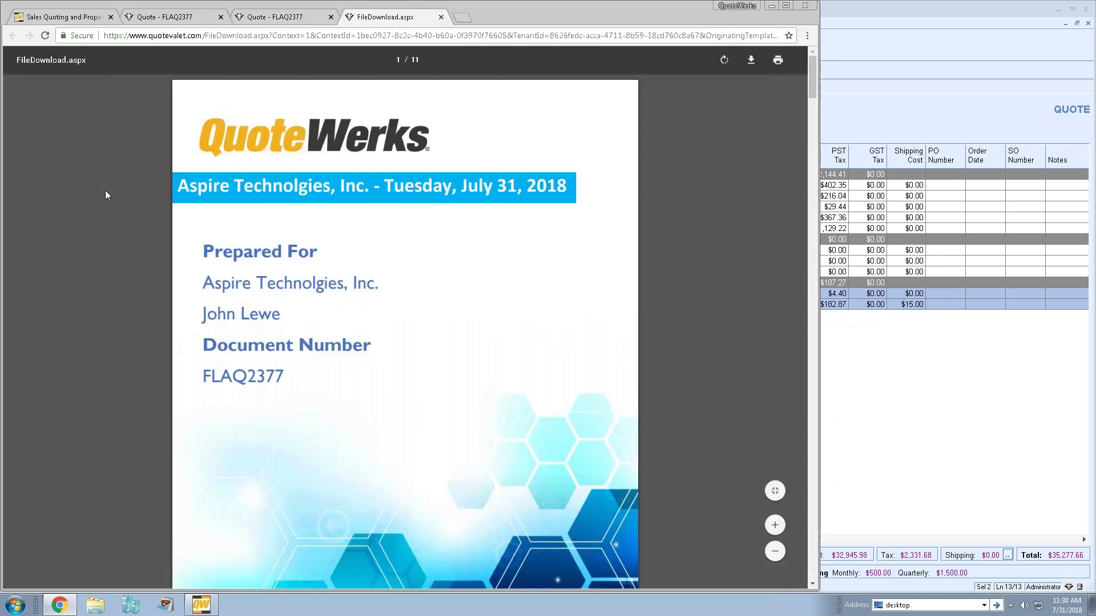
left_click(255, 20)
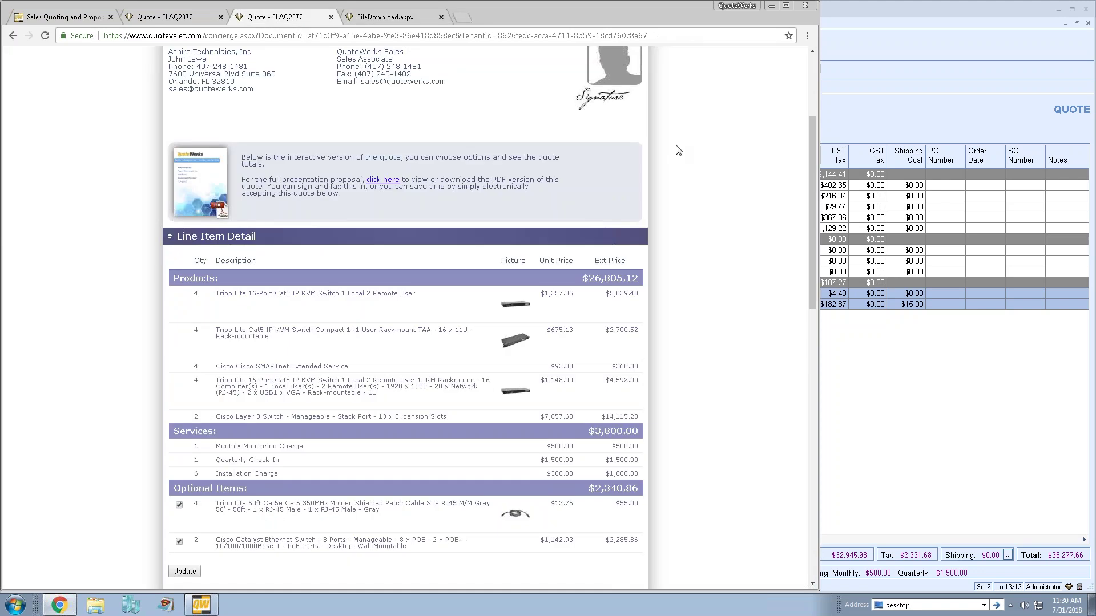
scroll(678, 150, "down", 1)
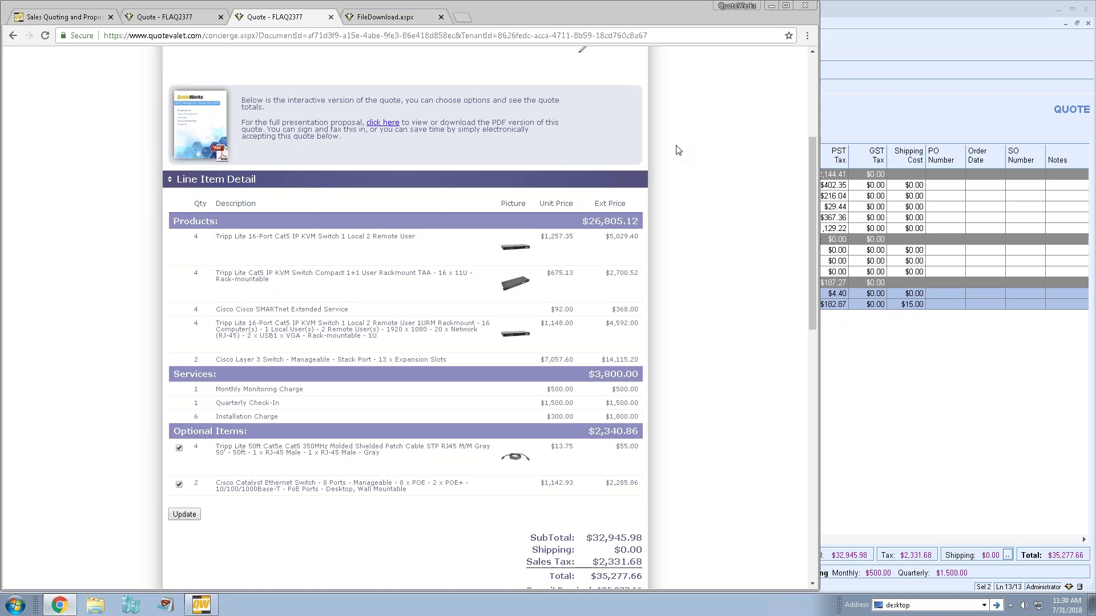
scroll(678, 150, "down", 1)
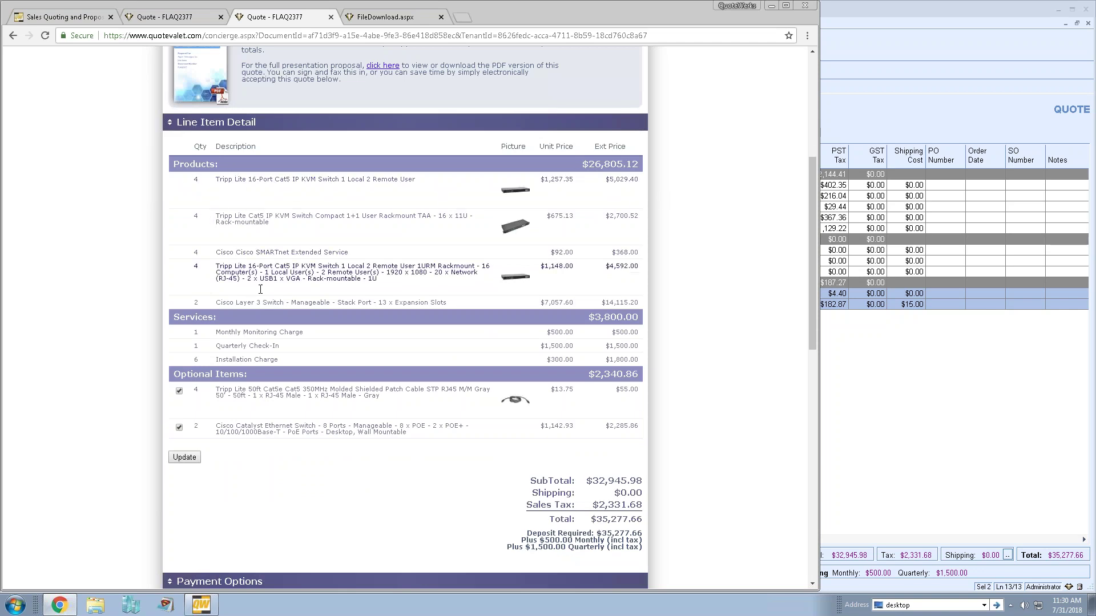
scroll(254, 288, "down", 2)
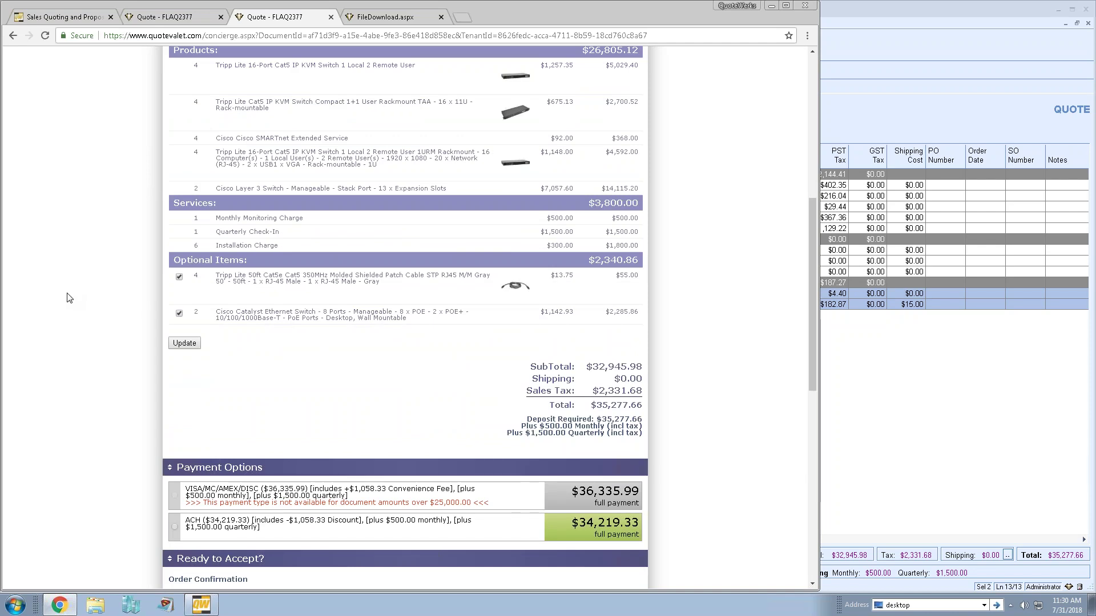
- Untick the optional Cisco Catalyst switch and update, bringing the total to $32,808.93
left_click(179, 313)
left_click(175, 345)
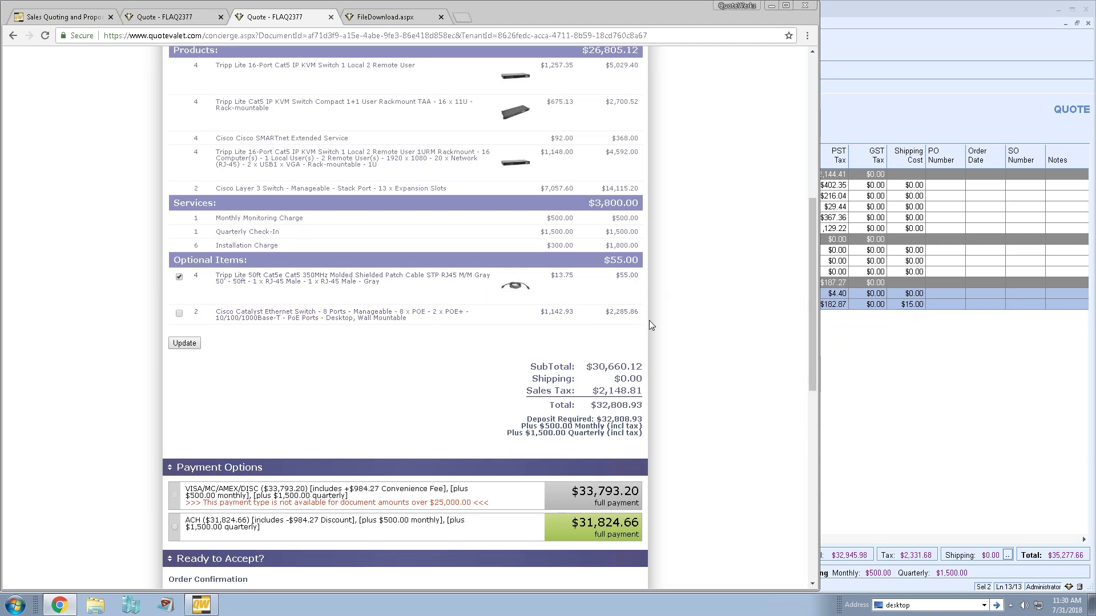
scroll(715, 252, "down", 1)
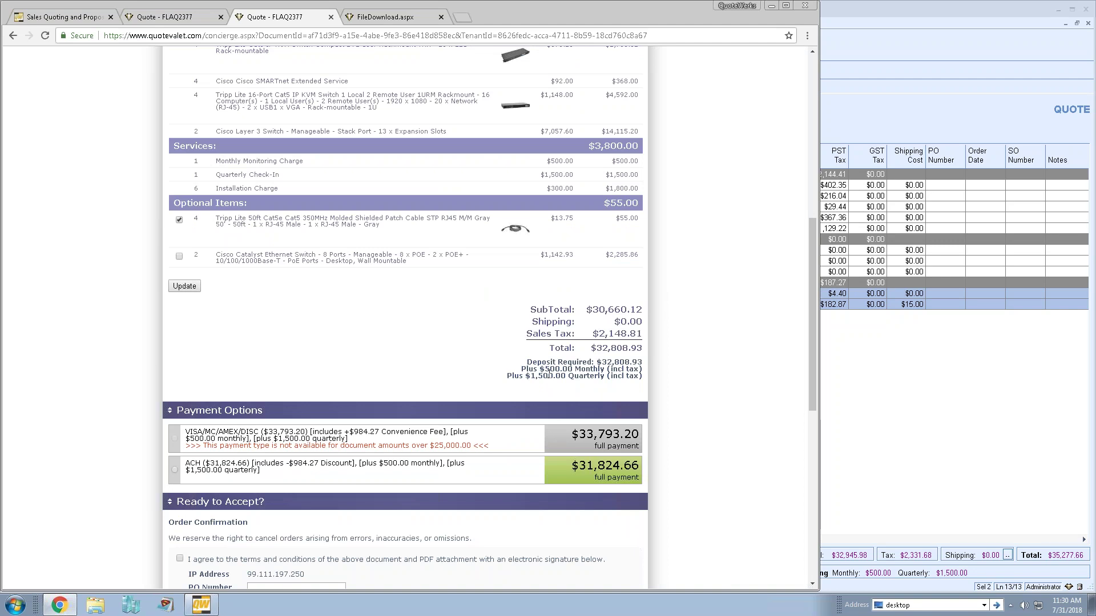
scroll(746, 300, "down", 2)
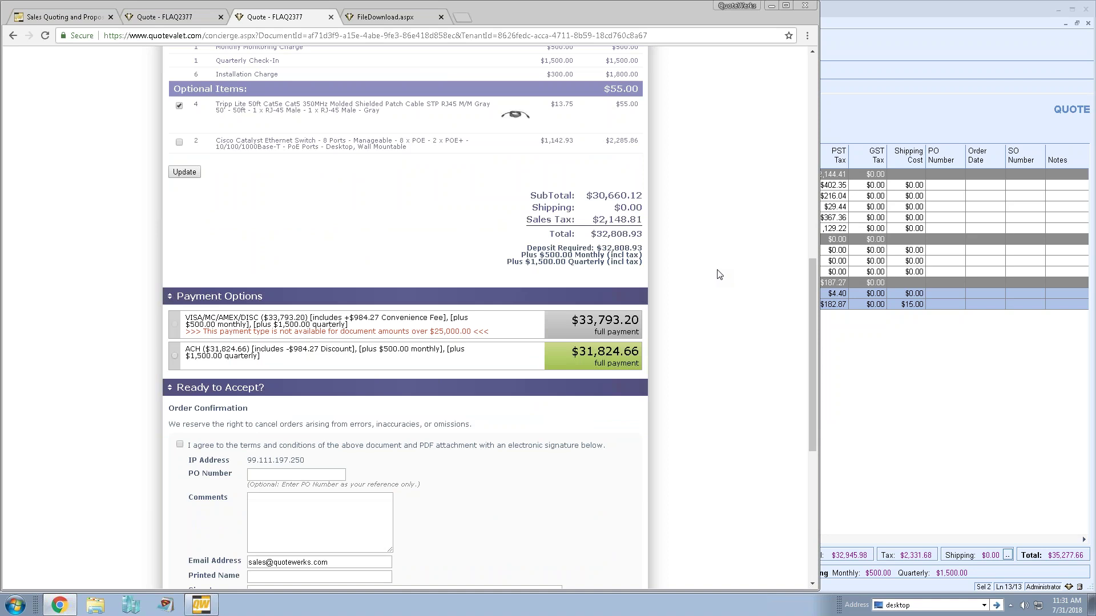
scroll(717, 274, "down", 4)
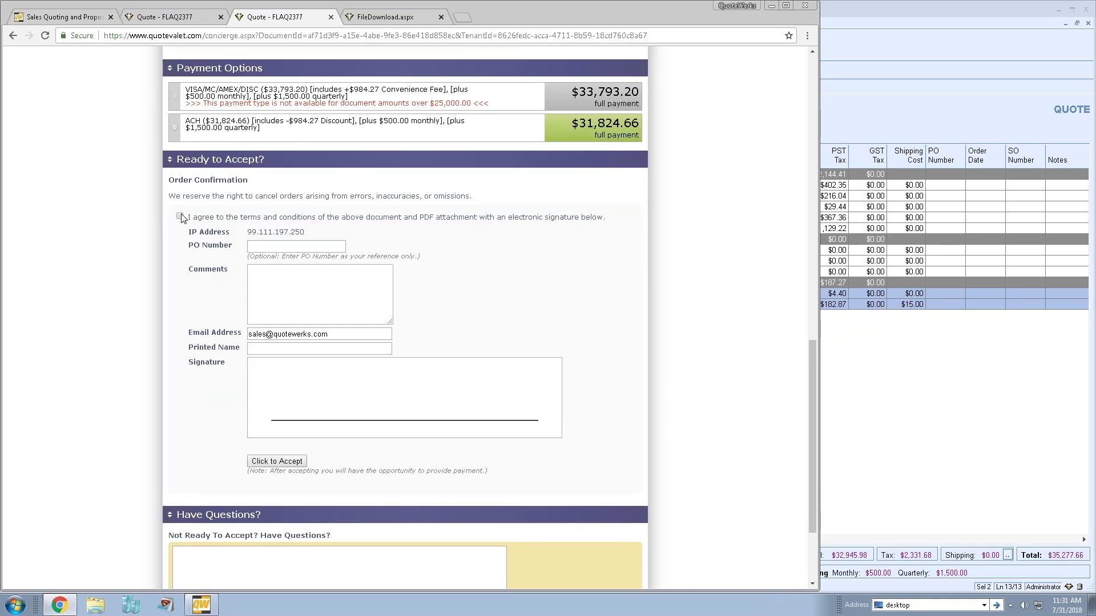
- Agree to the terms, enter the signer's printed name, and draw the electronic signature
left_click(181, 217)
left_click(281, 347)
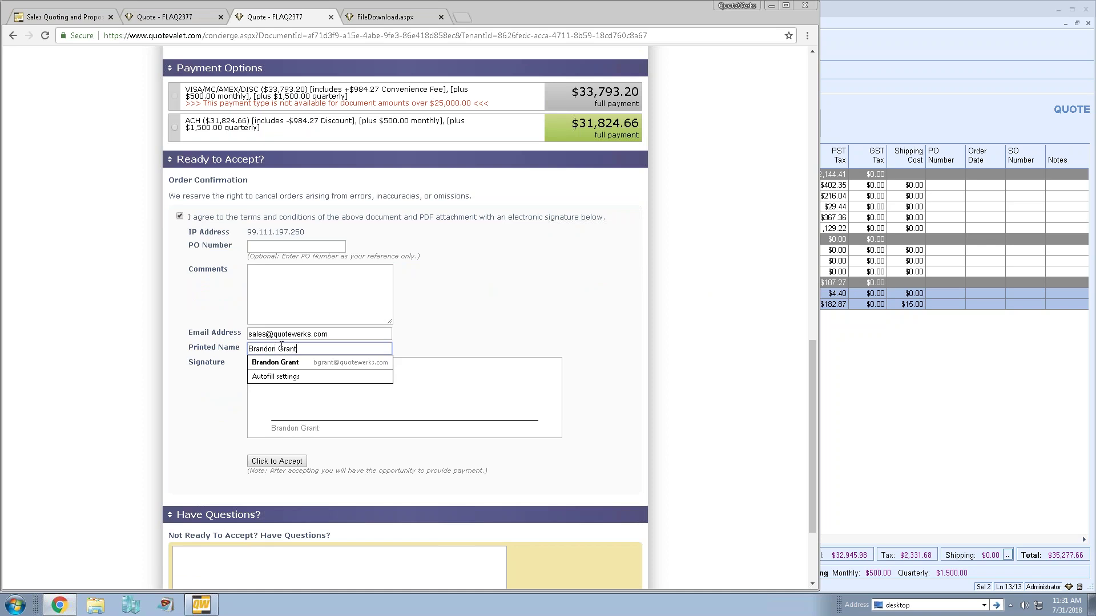
mouse_move(294, 404)
left_mouse_down()
mouse_move(448, 399)
mouse_move(499, 376)
left_mouse_up()
left_click_drag(467, 412, 459, 418)
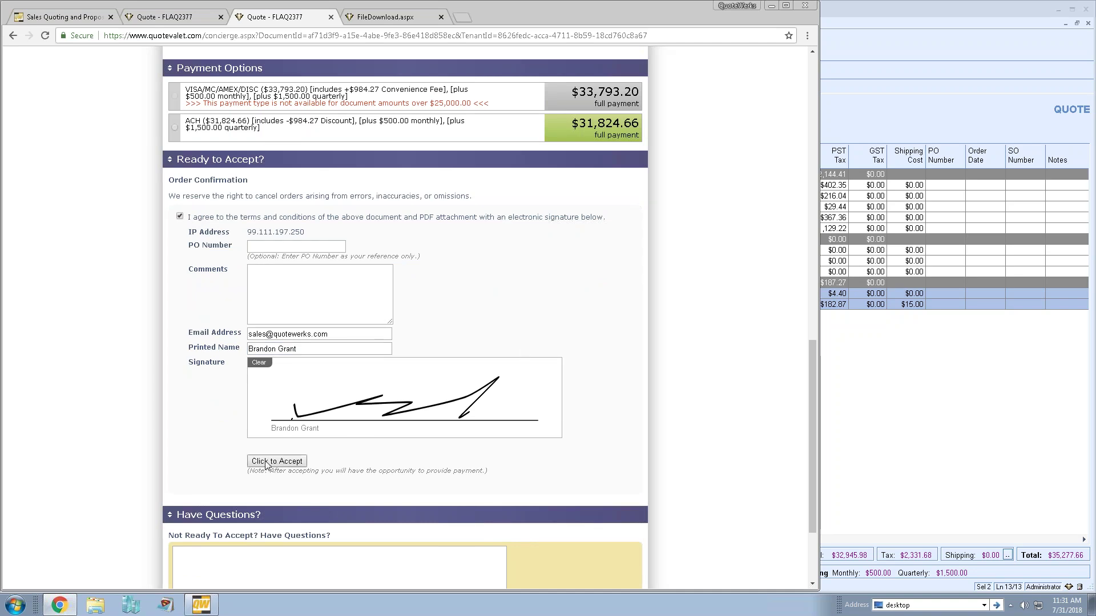
- Select ACH as the payment option and accept the quote
scroll(690, 325, "down", 3)
left_click(273, 438)
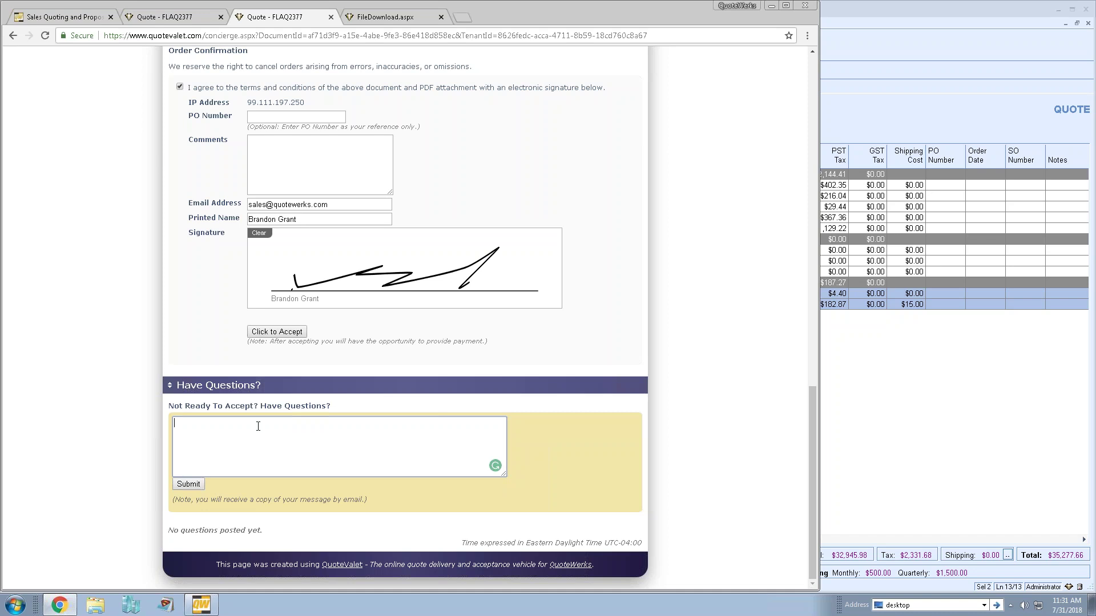
left_click(274, 334)
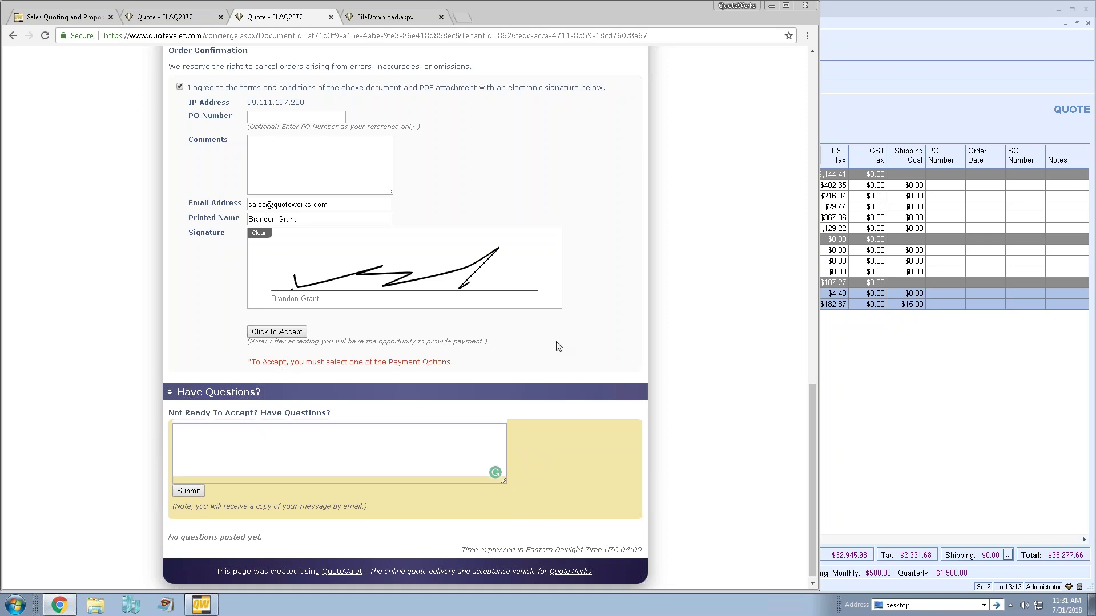
scroll(311, 168, "up", 2)
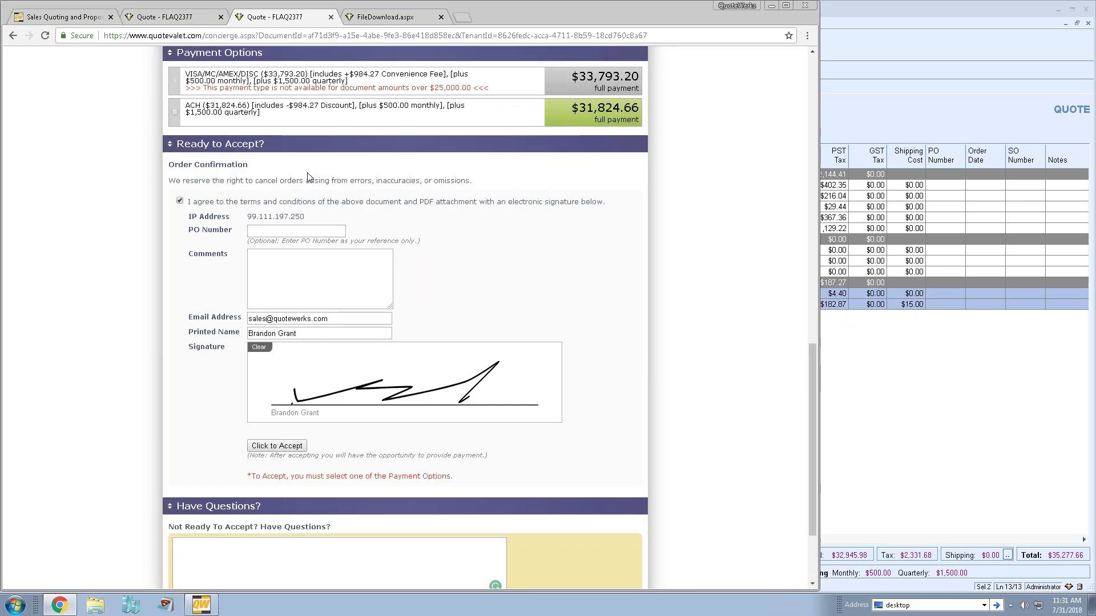
left_click(176, 113)
left_click(276, 445)
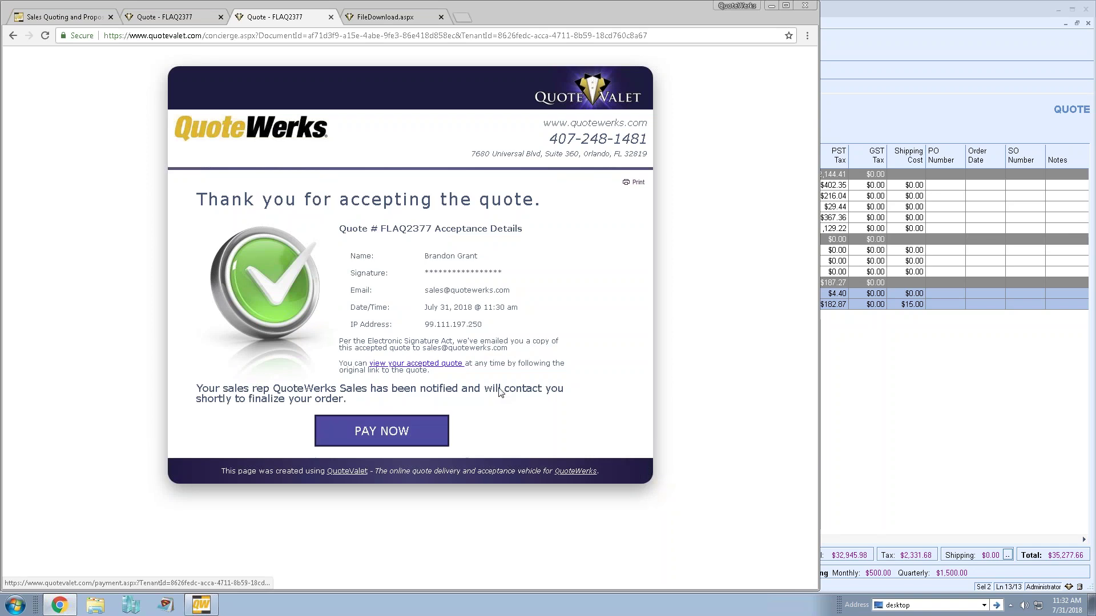
- Choose ACH checking to pay $31,824.66 on FLAQ2377 and begin entering the routing number
left_click(379, 432)
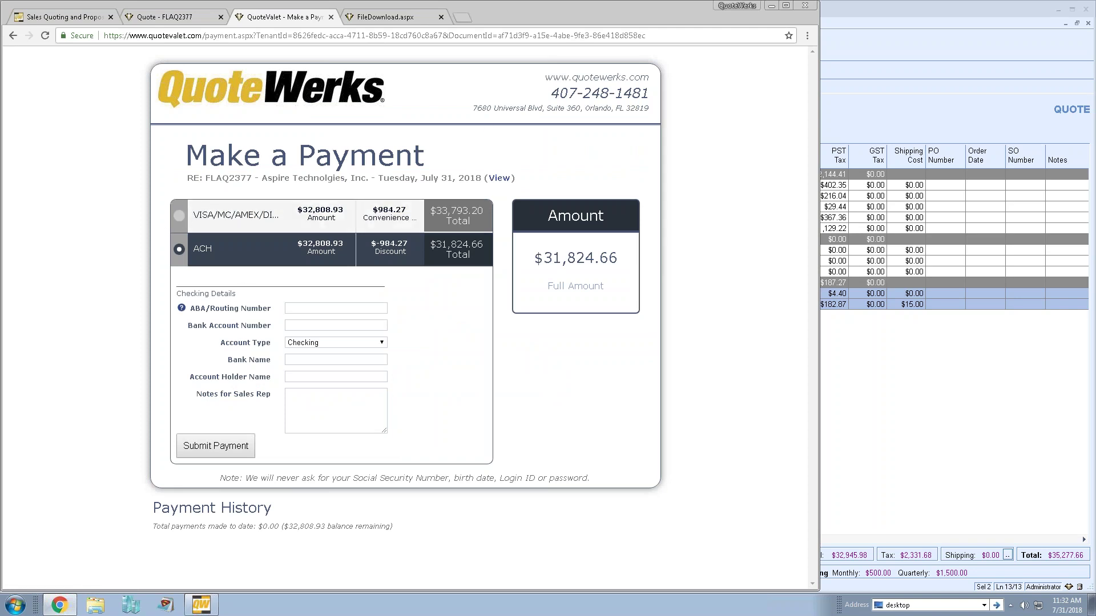
left_click(181, 216)
scroll(428, 328, "down", 2)
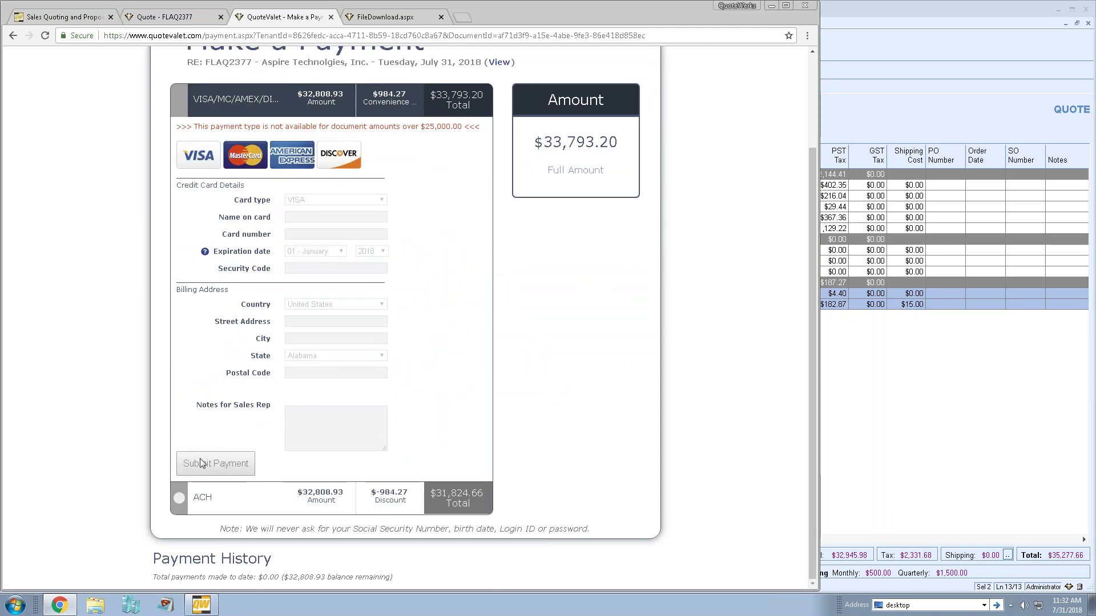
left_click(200, 496)
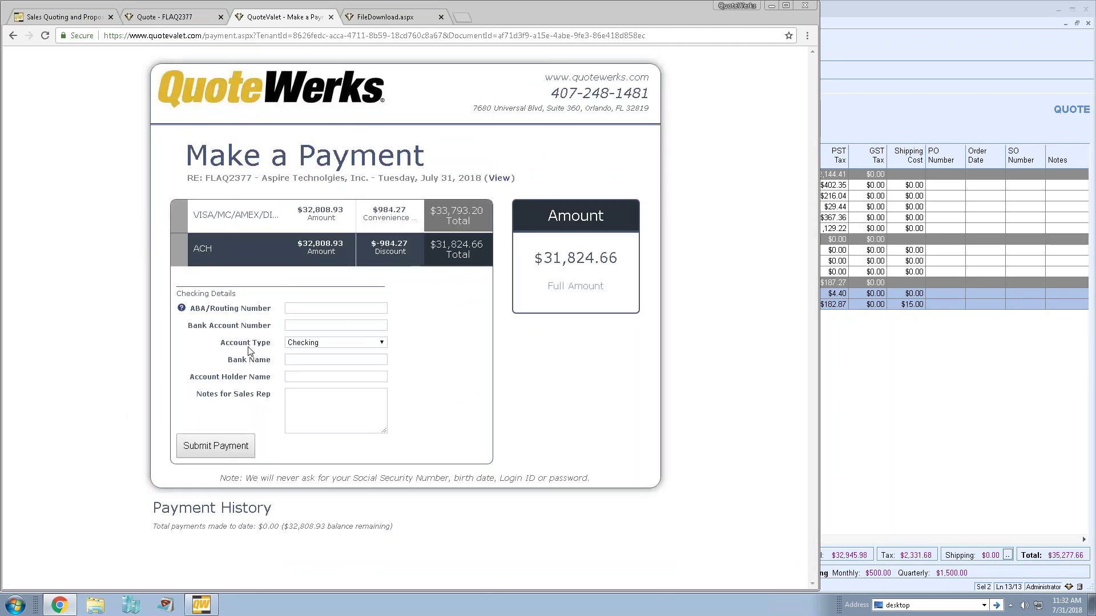
left_click(307, 308)
- Accept the customer's applied QuoteValet selections and override approval to reach Convert to Order for FLAQ2377
left_click(891, 111)
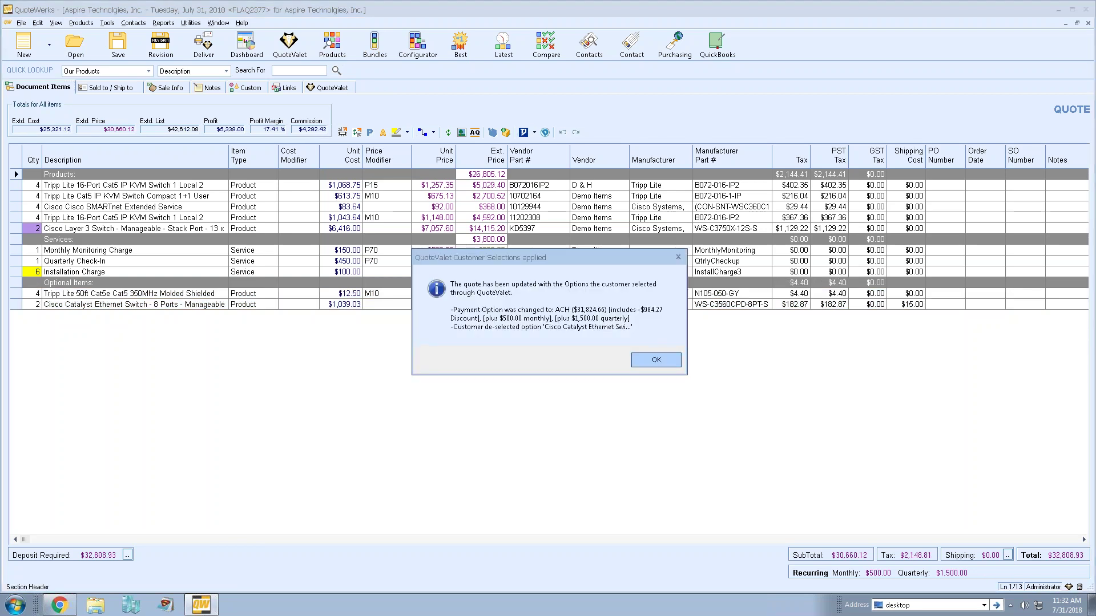
left_click(656, 362)
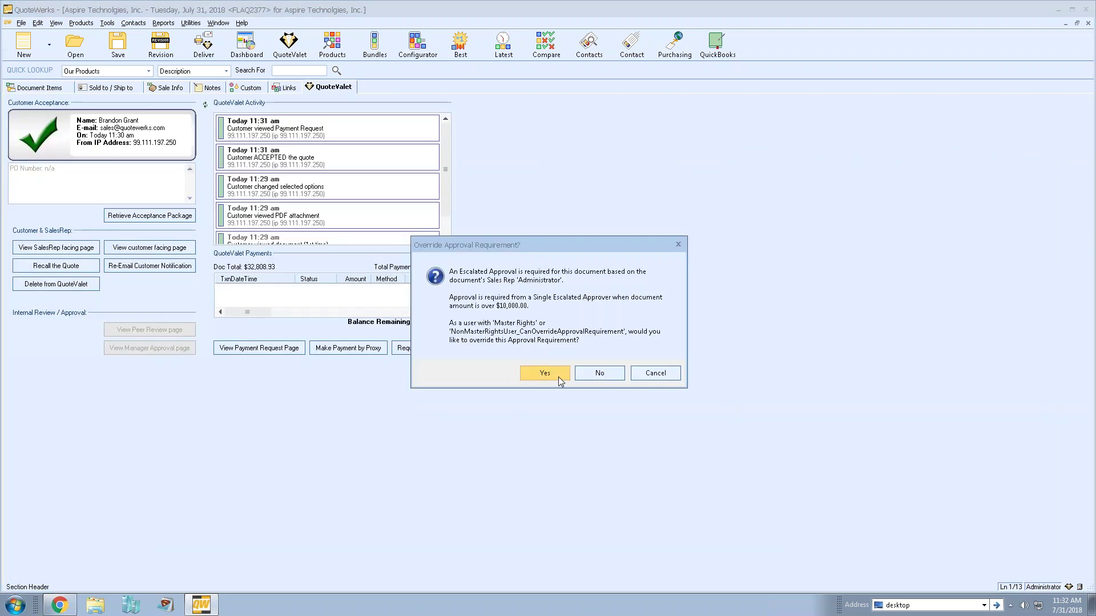
left_click(596, 372)
mouse_move(565, 177)
left_mouse_down()
mouse_move(601, 143)
mouse_move(611, 108)
left_mouse_up()
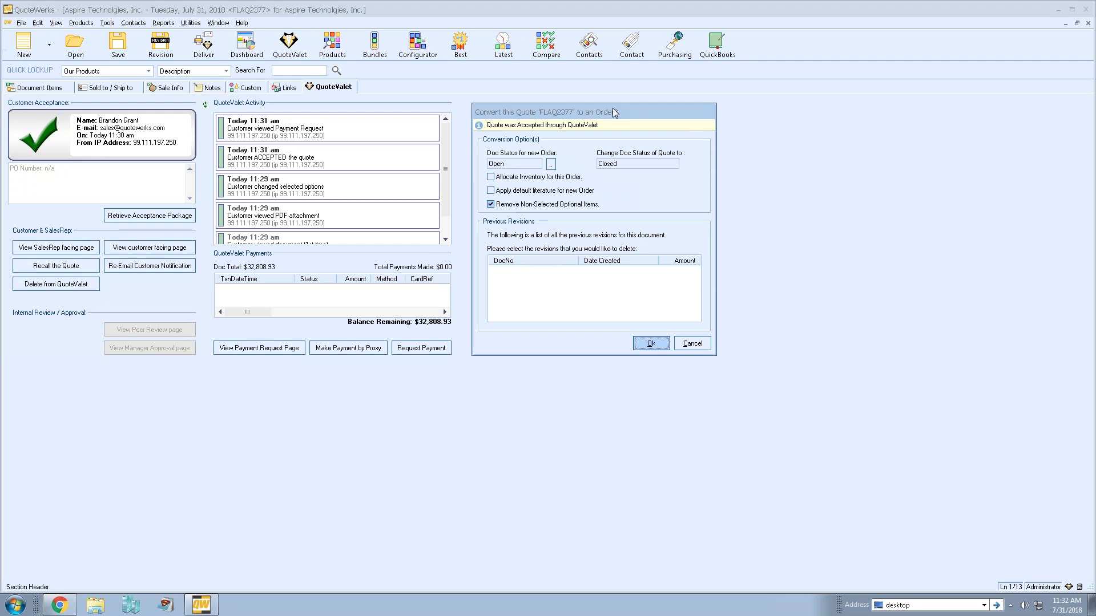
- Convert FLAQ2377 into an order, closing the quote and leaving the order Open
left_click(645, 342)
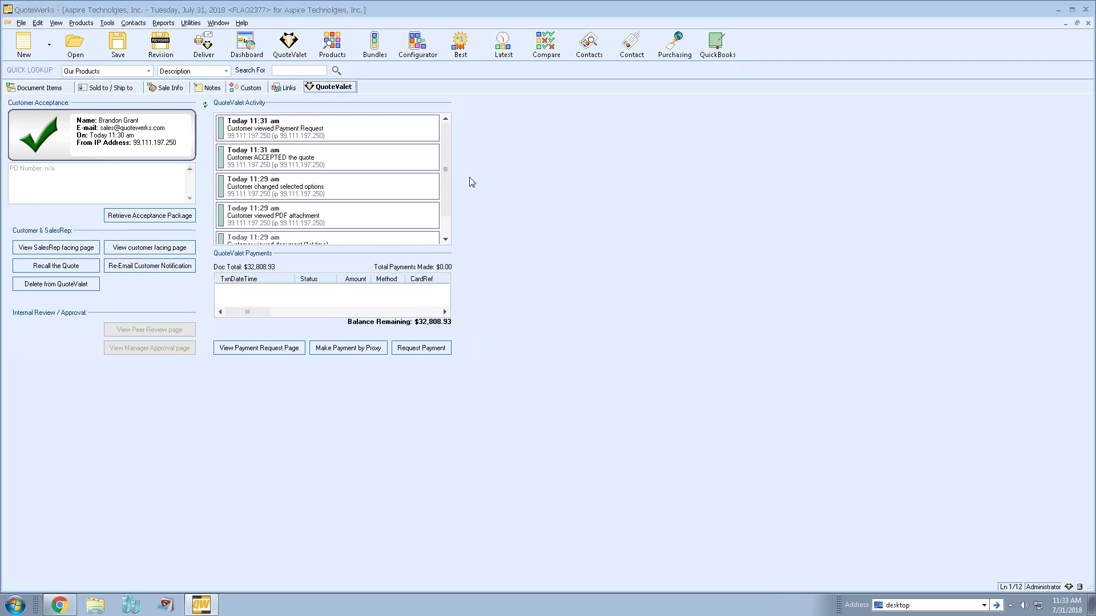
scroll(446, 188, "down", 1)
scroll(449, 204, "down", 1)
- Review the QuoteValet activity entries (PDF viewed, options changed, accepted, payment viewed), then show order items
left_click(309, 215)
left_click(311, 188)
scroll(374, 188, "up", 2)
left_click(304, 220)
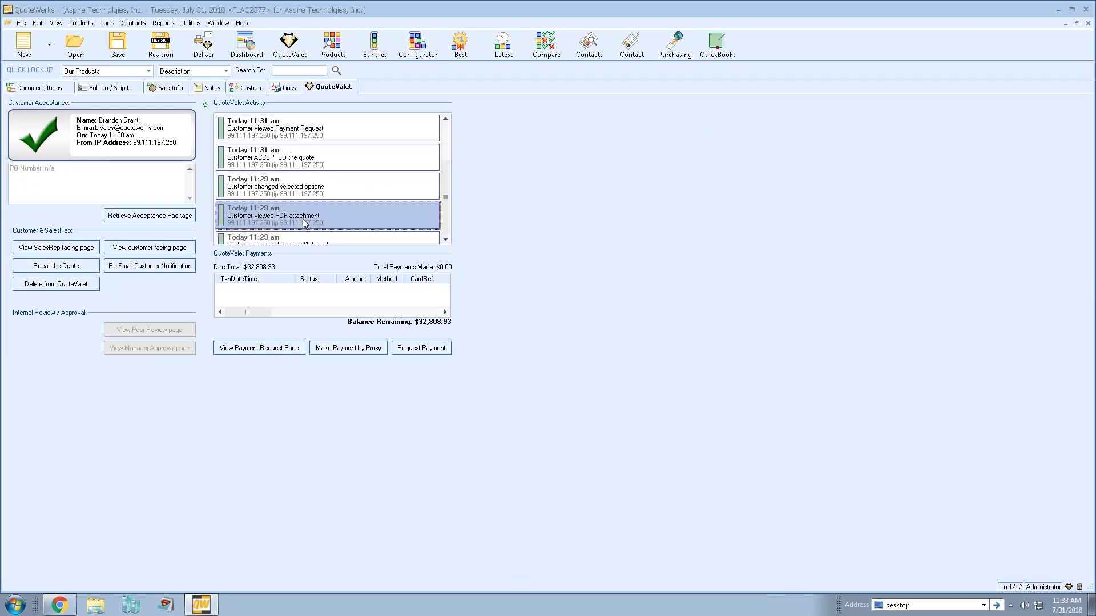
left_click(323, 189)
left_click(362, 156)
left_click(352, 128)
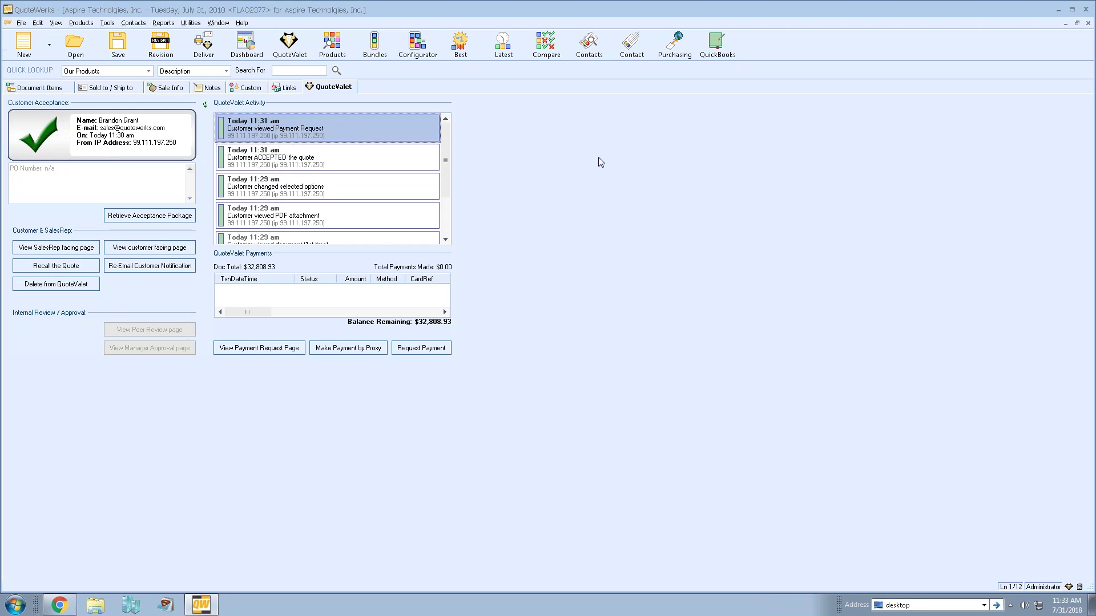
left_click(32, 87)
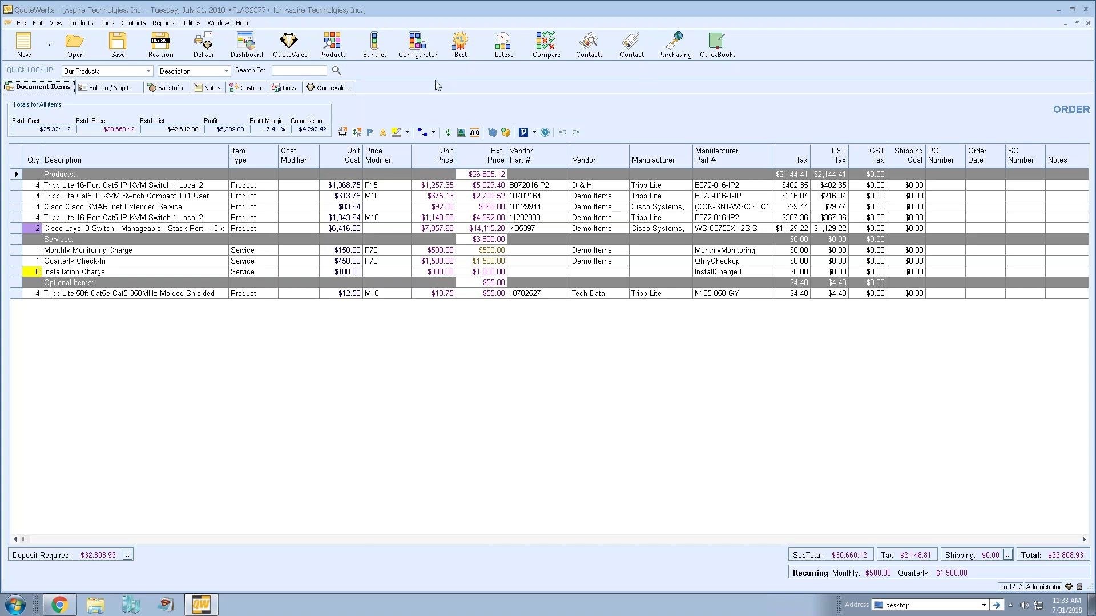
- Filter Purchasing to vendor D & H and tick the four B072016IP2 Tripp Lite KVM switches ($4,275.00)
left_click(680, 46)
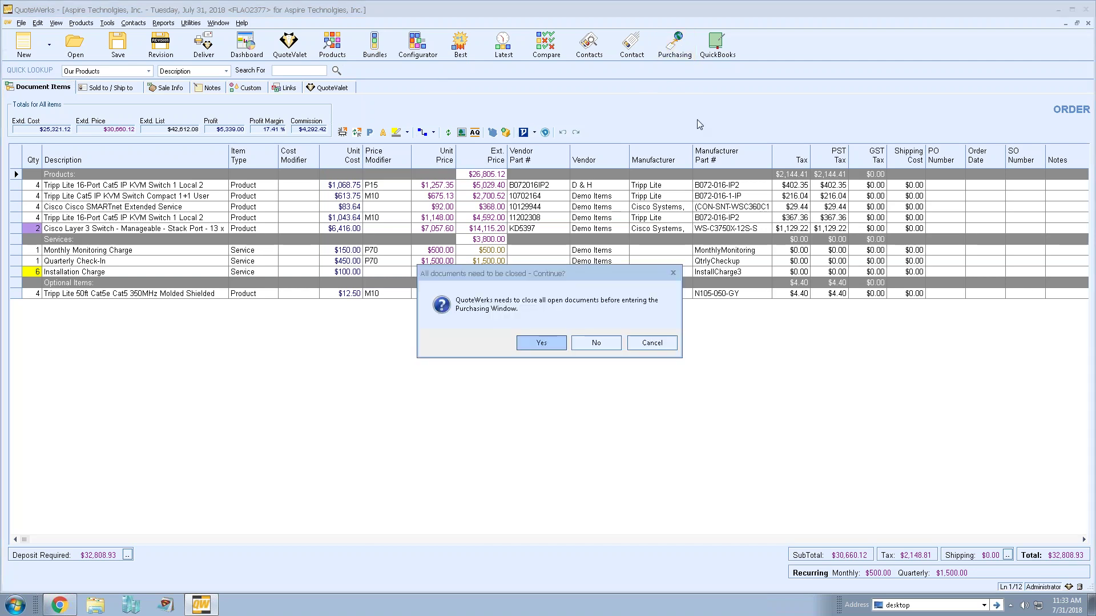
left_click(551, 345)
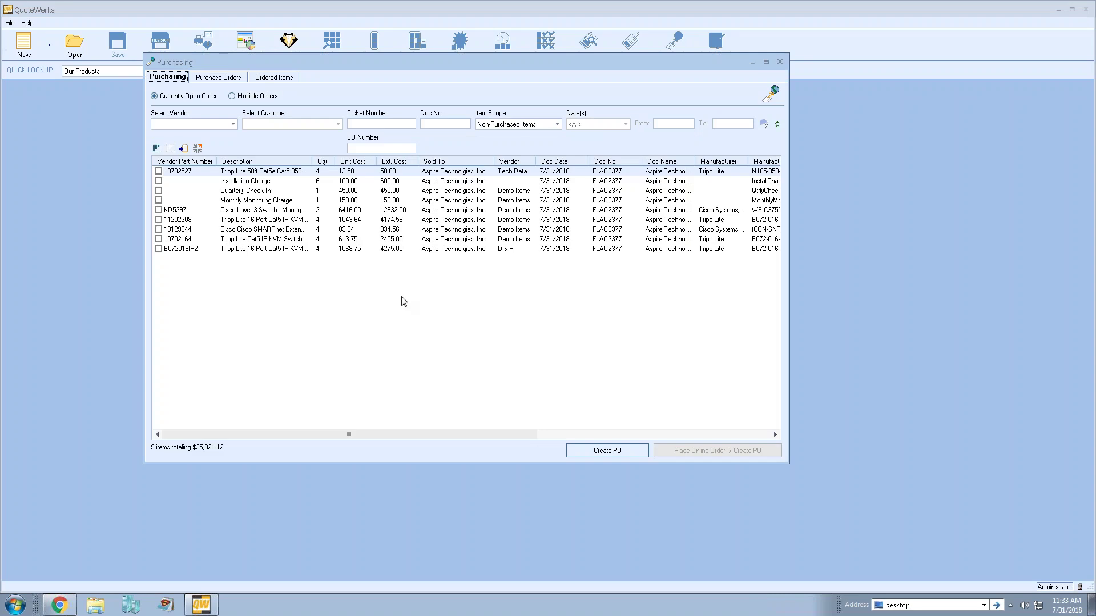
left_click(221, 124)
left_click(217, 142)
left_click(159, 171)
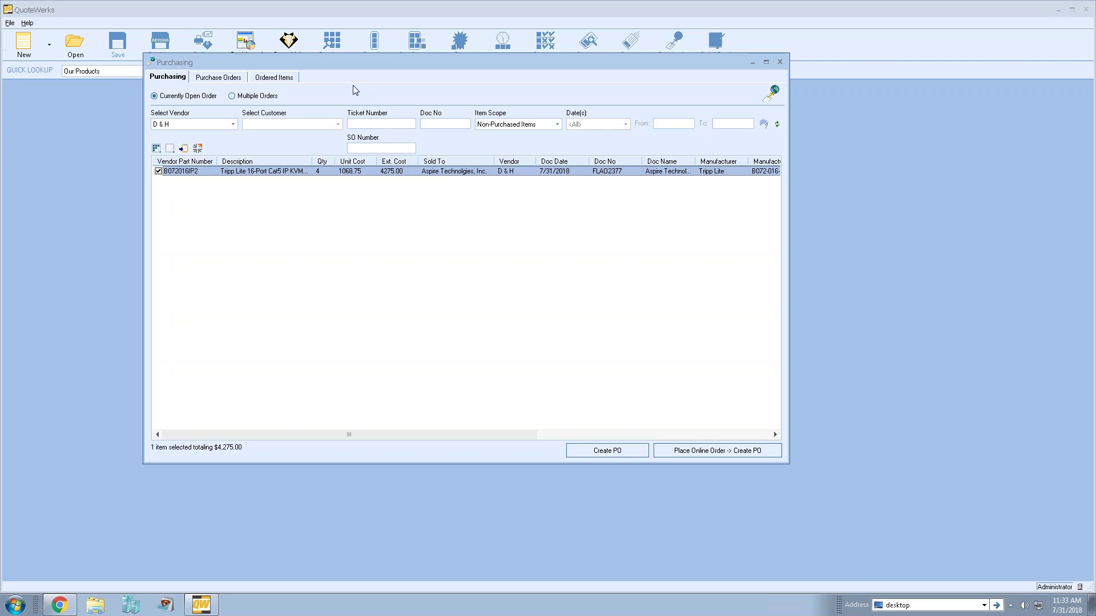
double_click(606, 171)
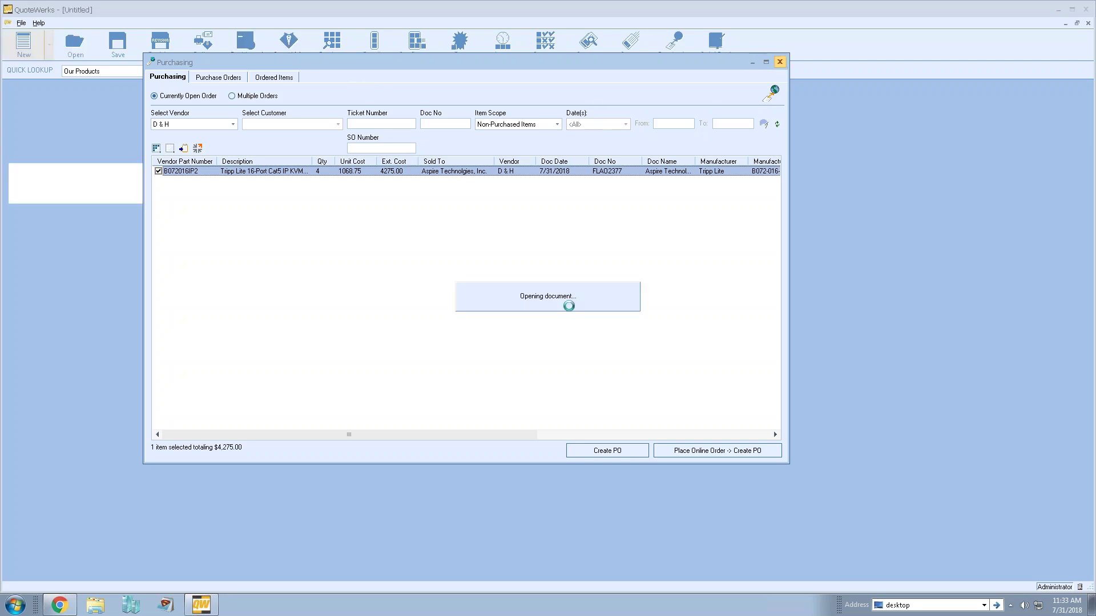